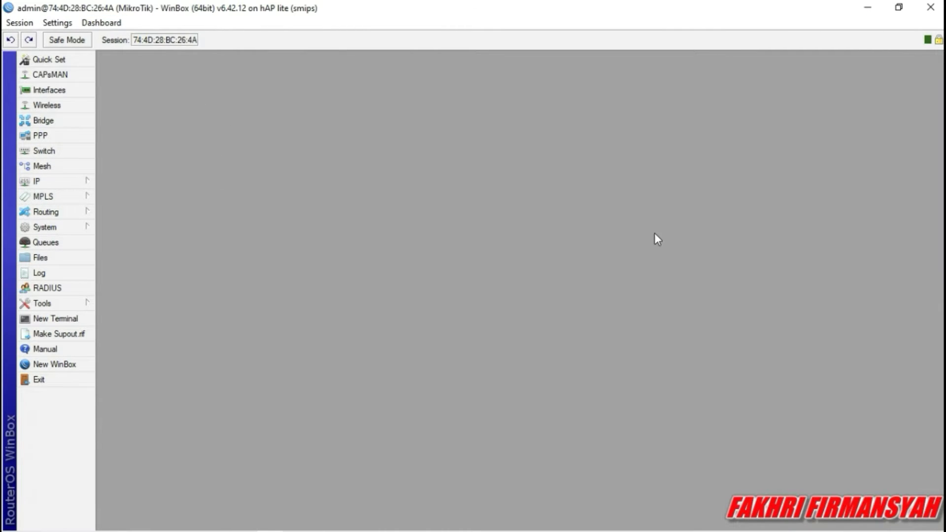
Reset the router configuration with No Default Configuration ticked and confirm the reboot.
{"action": "left_click", "coordinate": [44, 226]}
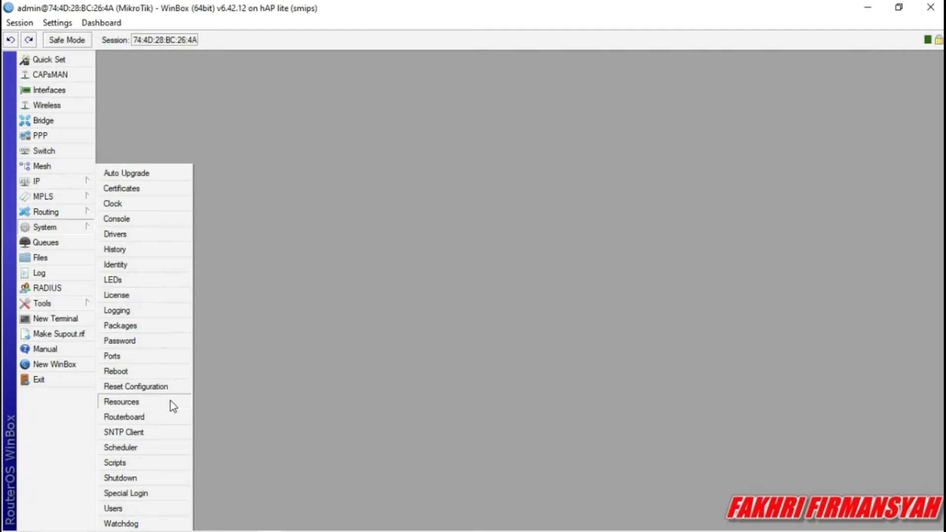
{"action": "left_click", "coordinate": [266, 133]}
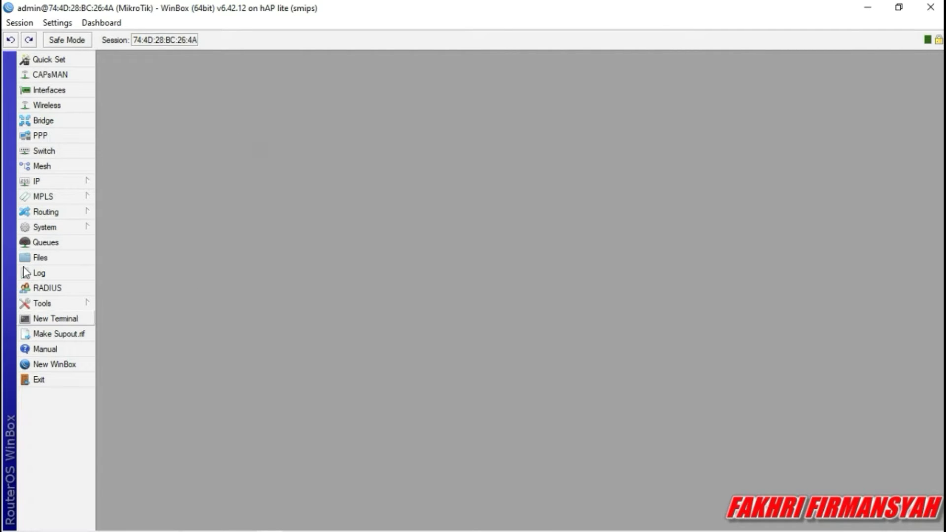
{"action": "left_click", "coordinate": [37, 228]}
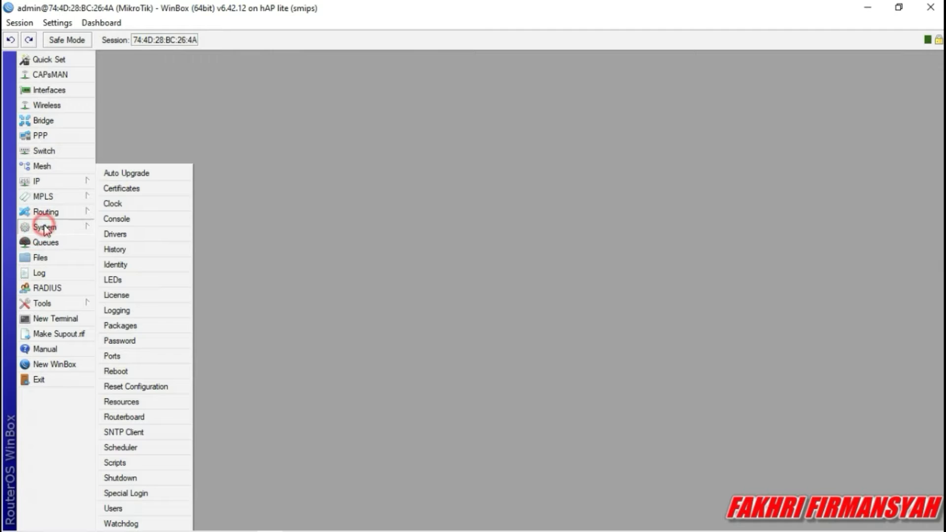
{"action": "left_click", "coordinate": [134, 387]}
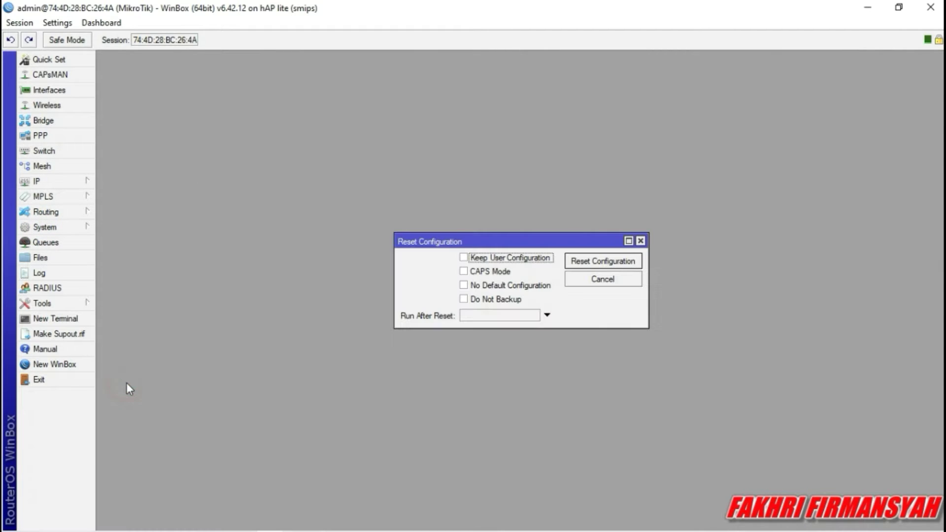
{"action": "left_click", "coordinate": [487, 288]}
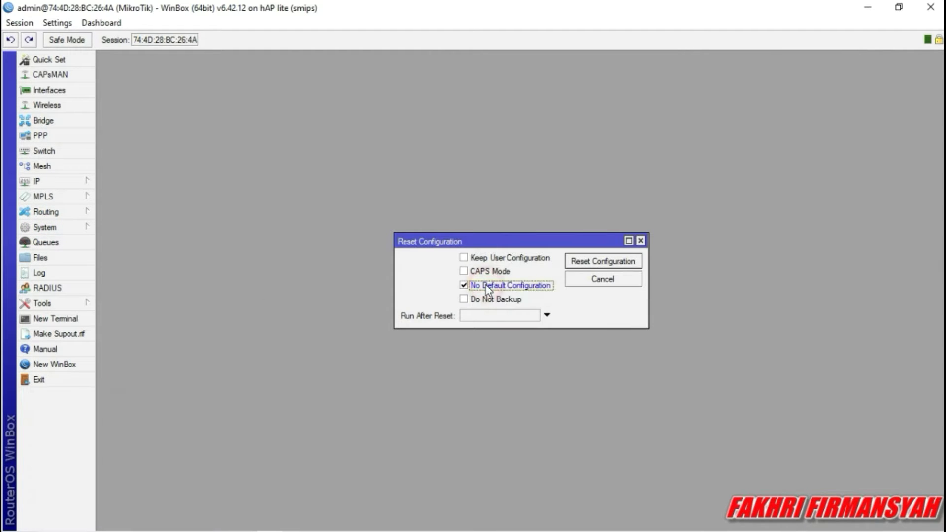
{"action": "left_click", "coordinate": [571, 262]}
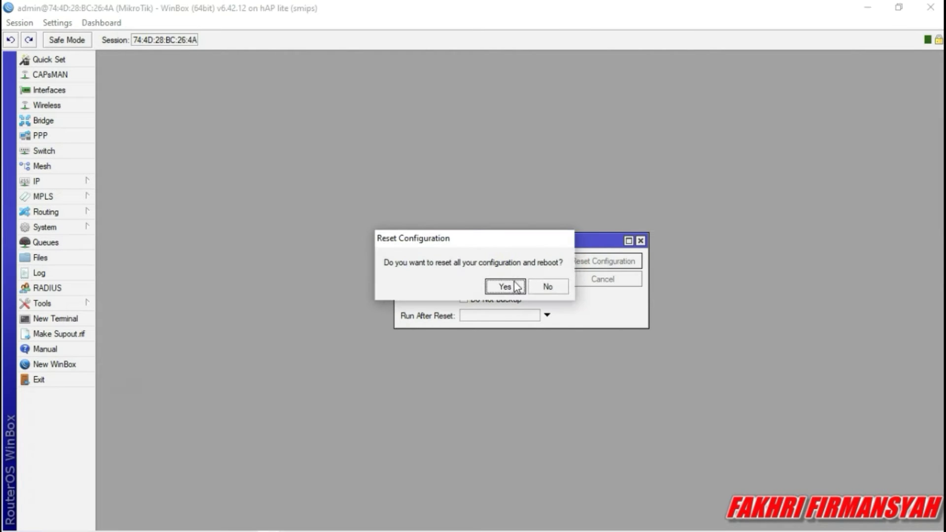
{"action": "left_click", "coordinate": [508, 287]}
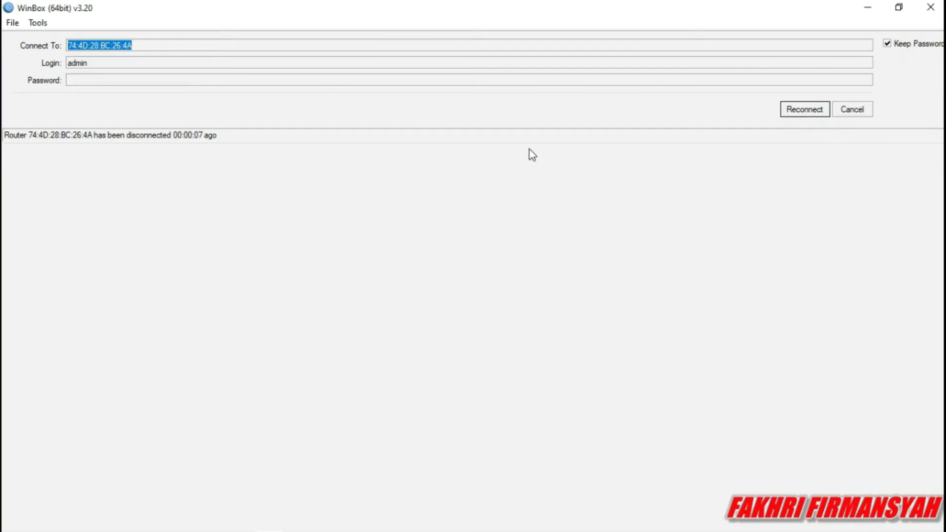
Connect to the reset hAP lite by its MAC address from the refreshed Neighbors list.
{"action": "left_click", "coordinate": [843, 111]}
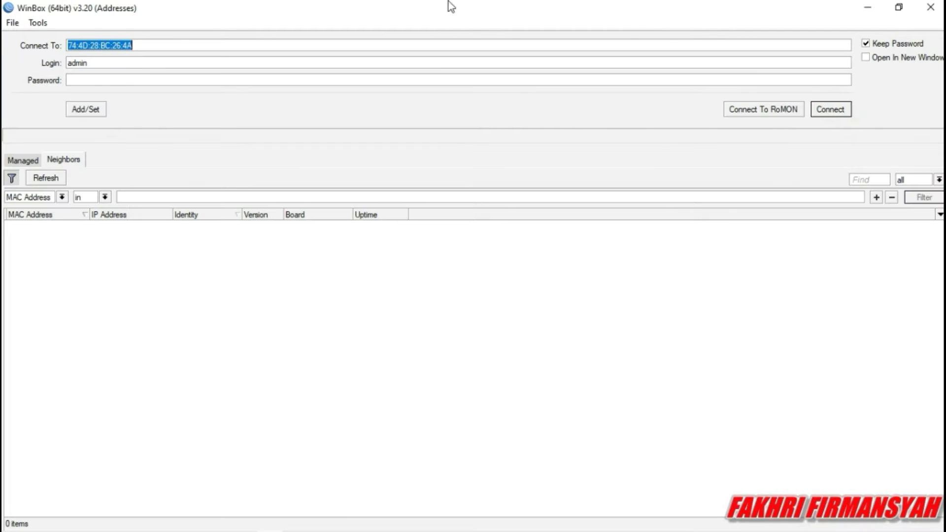
{"action": "left_click", "coordinate": [67, 182]}
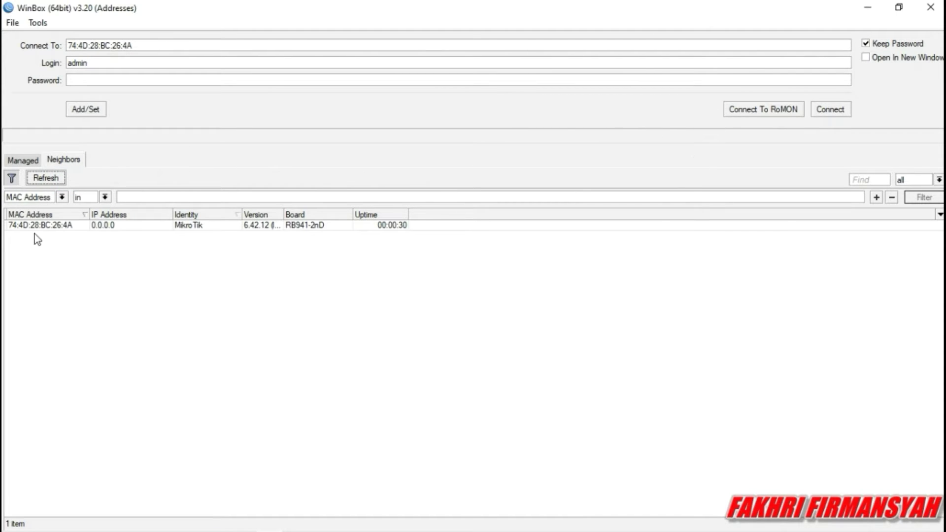
{"action": "left_click", "coordinate": [32, 226]}
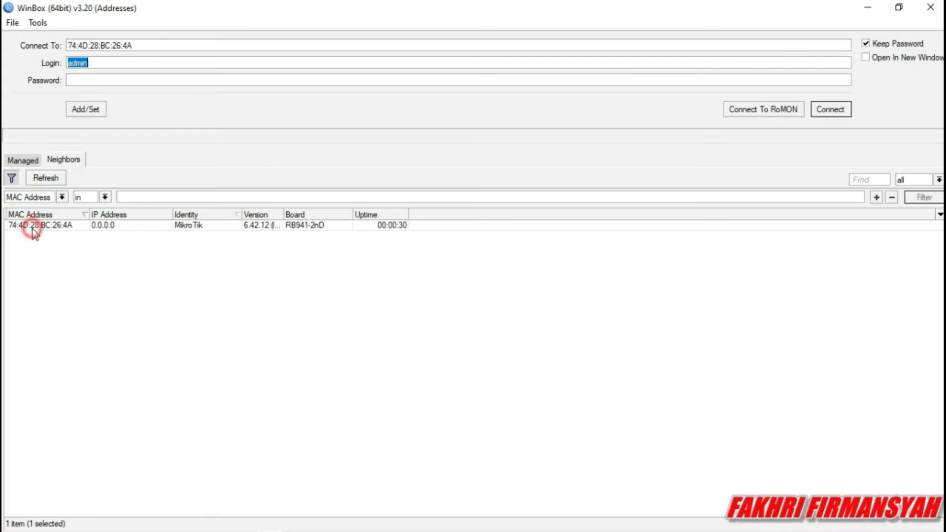
{"action": "left_click", "coordinate": [831, 109]}
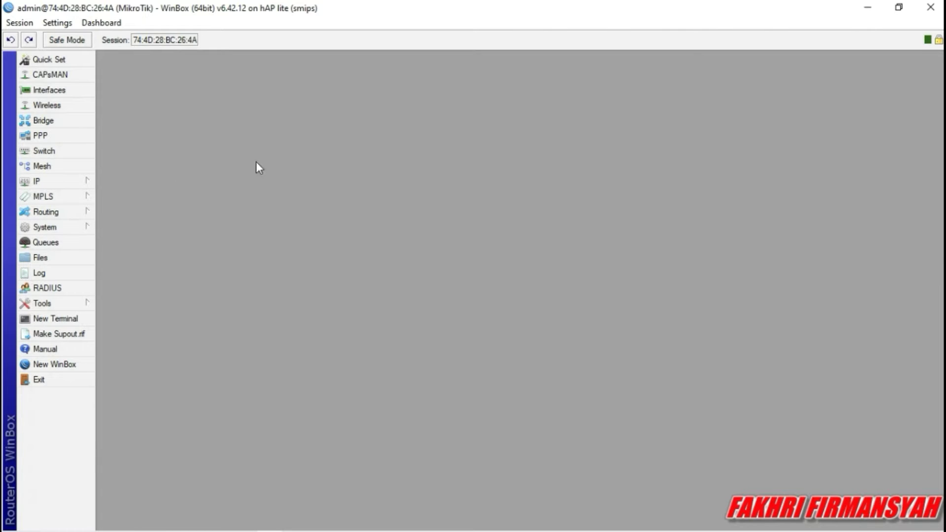
Change the System Identity from MikroTik to Router and apply it.
{"action": "left_click", "coordinate": [37, 225]}
{"action": "left_click", "coordinate": [64, 230]}
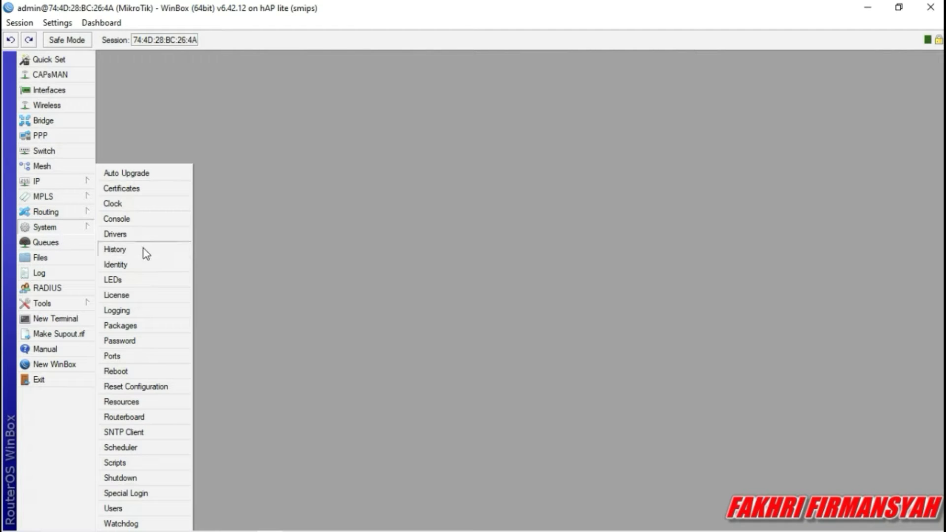
{"action": "left_click", "coordinate": [144, 264]}
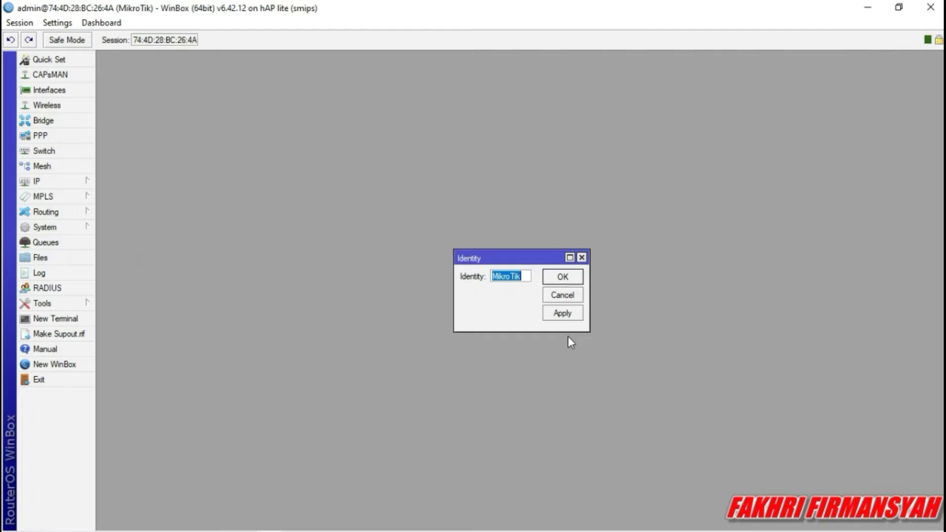
{"action": "key", "text": "BackSpace"}
{"action": "type", "text": "Router"}
{"action": "left_click", "coordinate": [563, 313]}
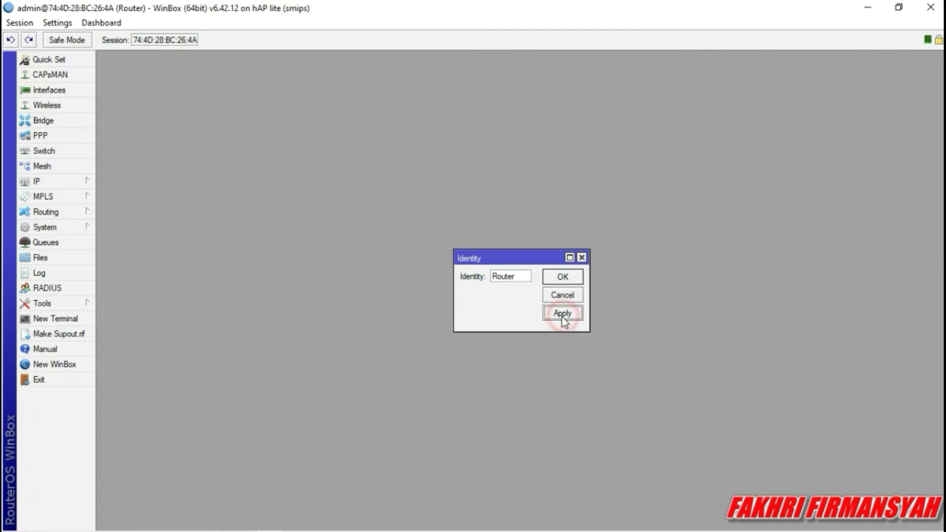
{"action": "left_click", "coordinate": [564, 278]}
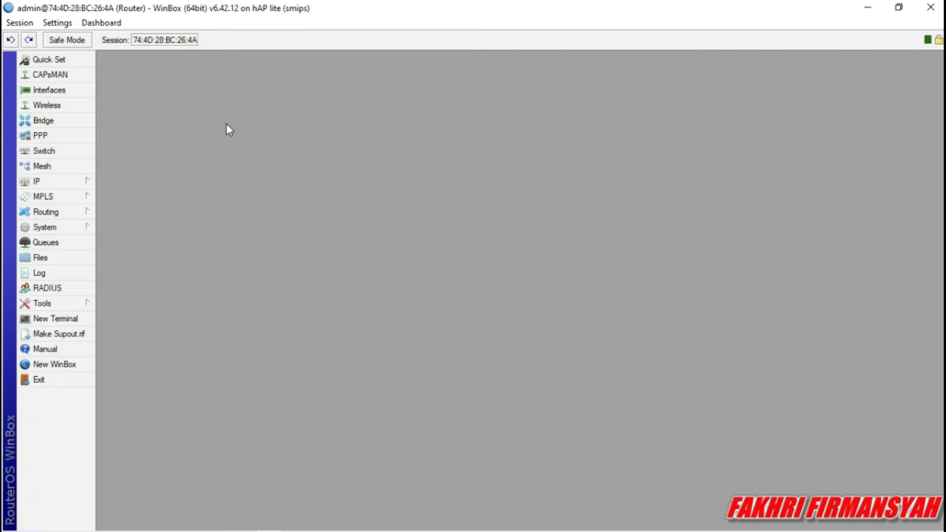
Create VLAN interface vlan10-siswa with VLAN ID 10 on ether2.
{"action": "left_click", "coordinate": [52, 91]}
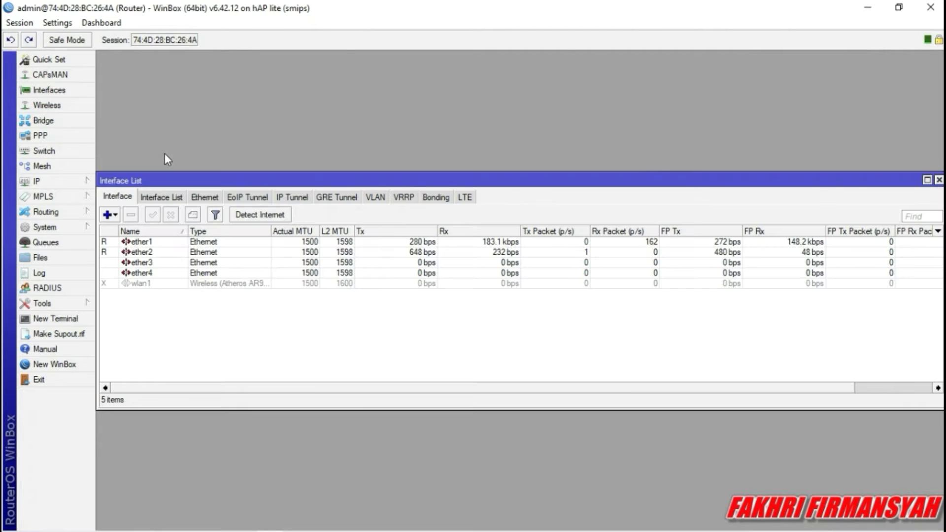
{"action": "left_click", "coordinate": [108, 215]}
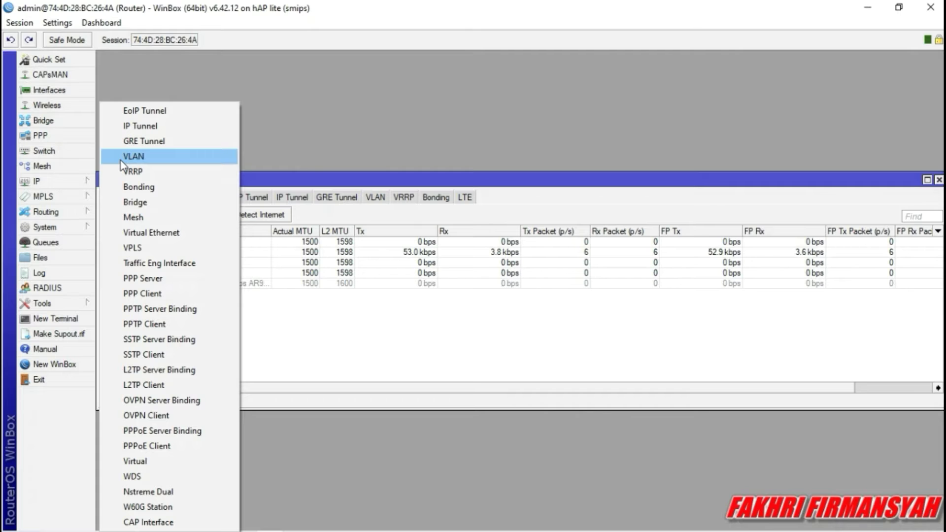
{"action": "left_click", "coordinate": [121, 159]}
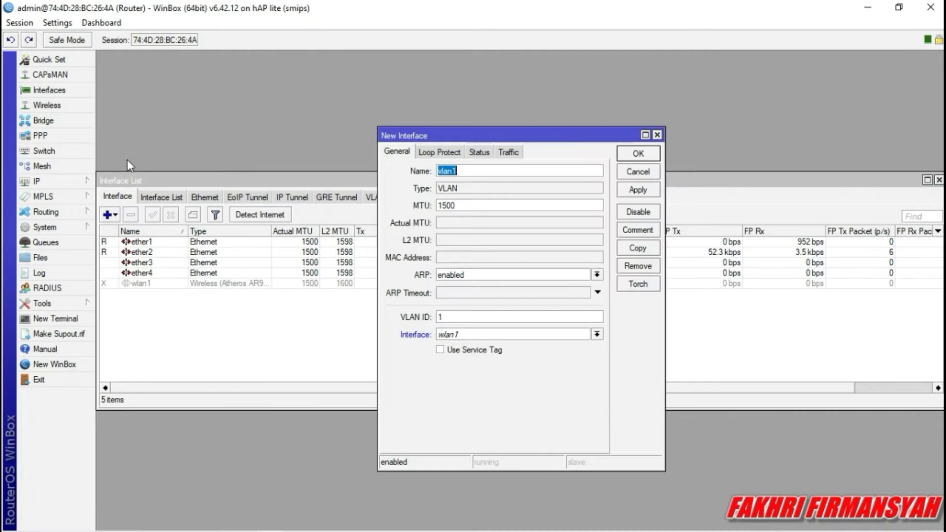
{"action": "left_click", "coordinate": [486, 170]}
{"action": "type", "text": "0-siswa"}
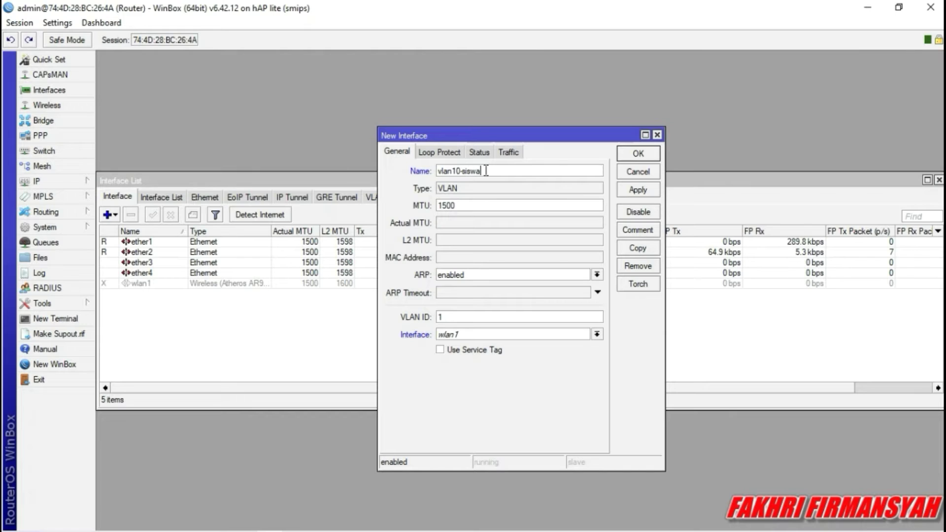
{"action": "left_click", "coordinate": [514, 320]}
{"action": "type", "text": "0"}
{"action": "left_click", "coordinate": [596, 334]}
{"action": "left_click", "coordinate": [564, 356]}
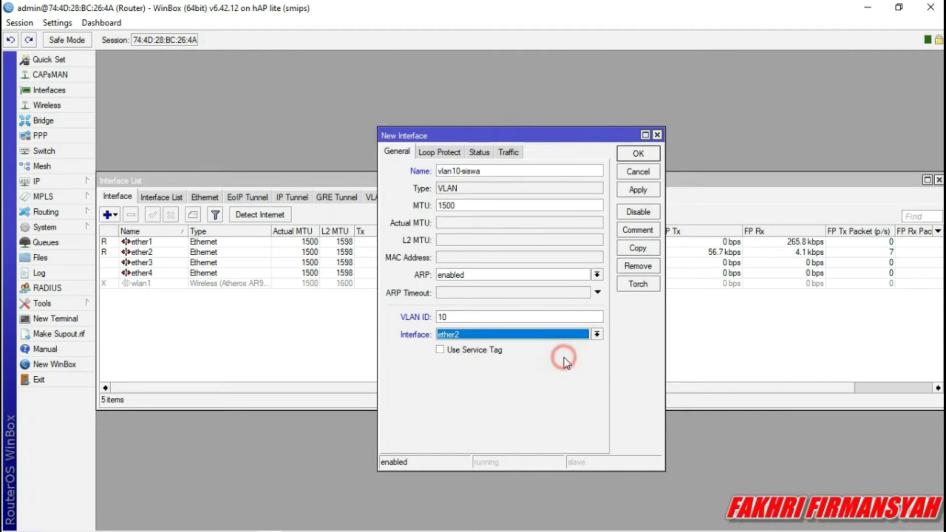
{"action": "left_click", "coordinate": [641, 190]}
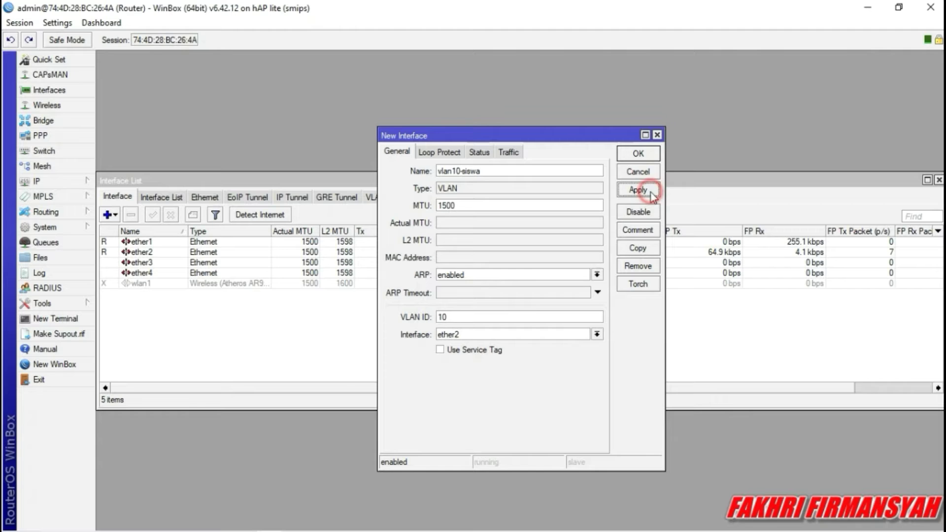
{"action": "left_click", "coordinate": [639, 155]}
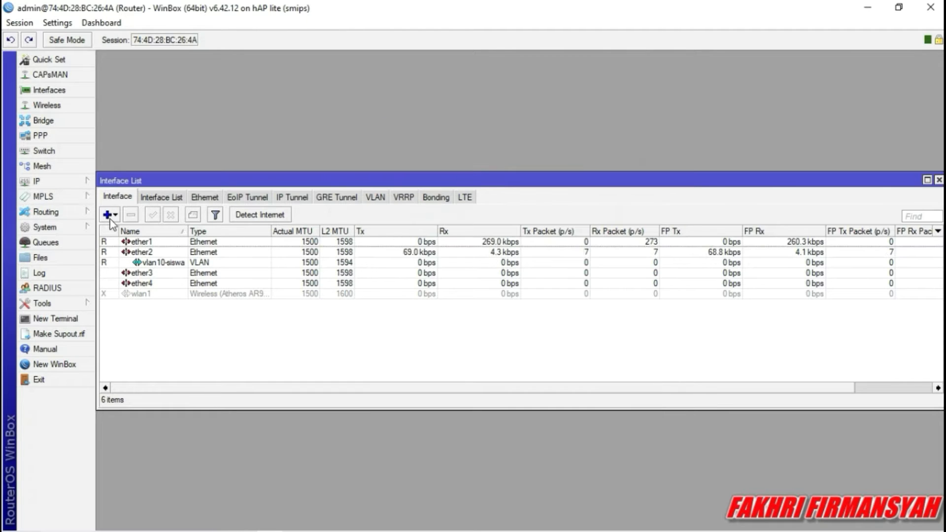
Check the vlan10-siswa row in the interface list, then begin another new VLAN interface.
{"action": "left_click", "coordinate": [143, 262]}
{"action": "left_click", "coordinate": [164, 261]}
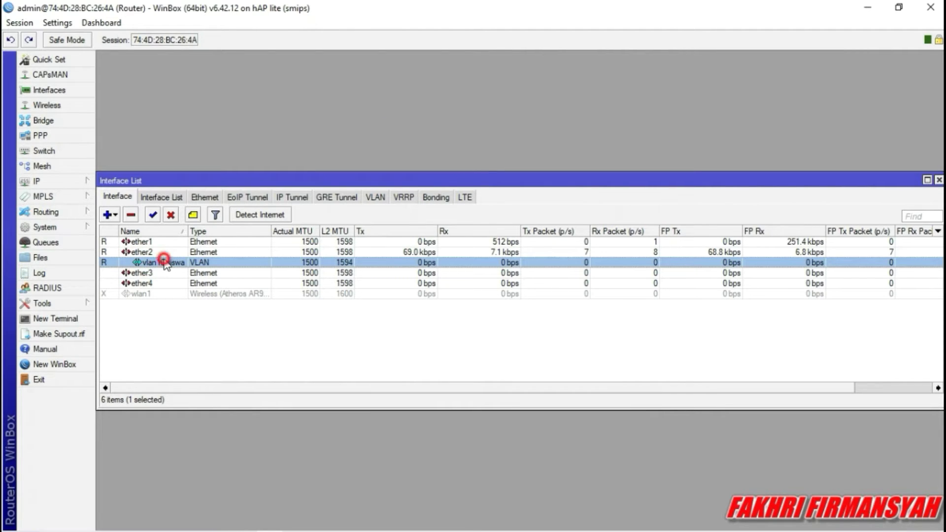
{"action": "left_click", "coordinate": [196, 344]}
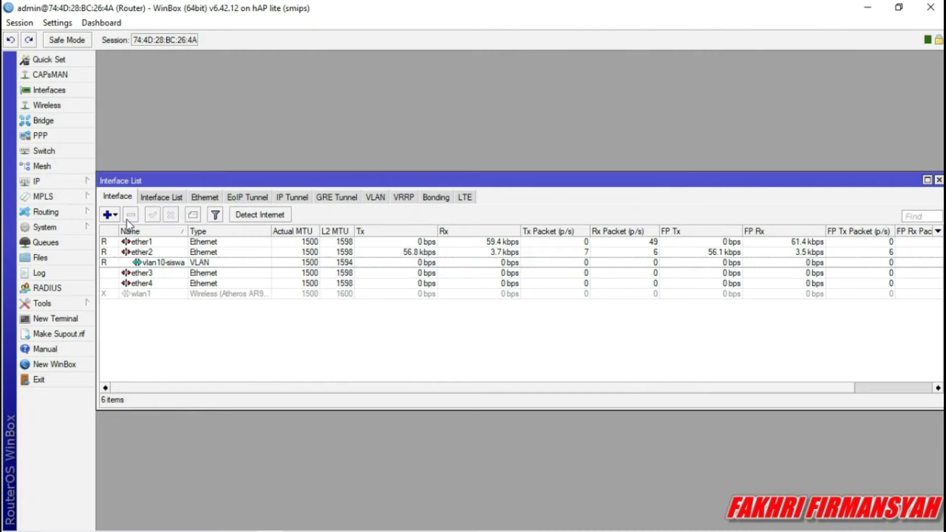
{"action": "left_click", "coordinate": [108, 215]}
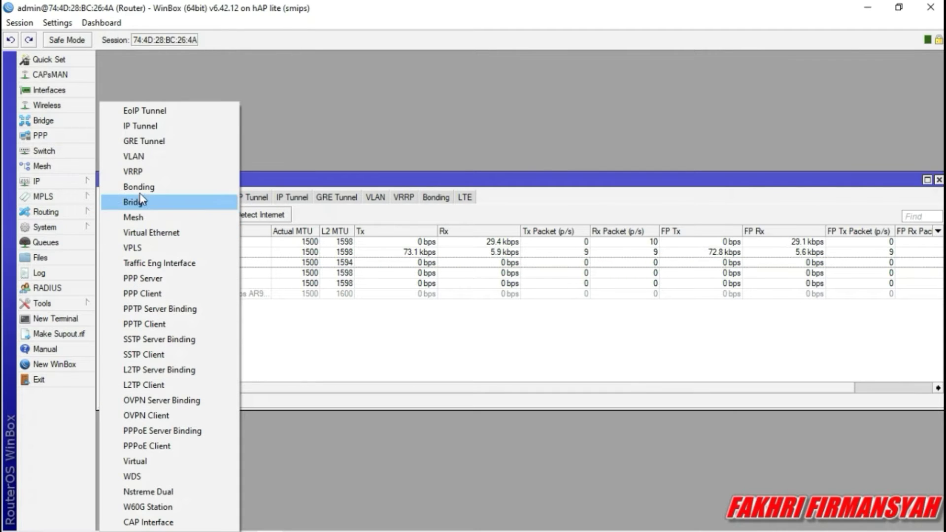
{"action": "left_click", "coordinate": [140, 163]}
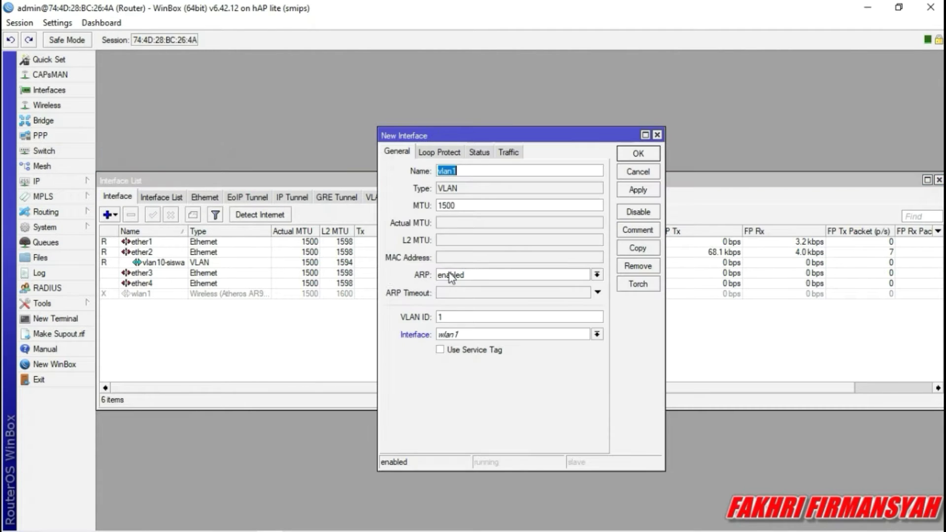
Name the second VLAN vlan20-guru with VLAN ID 20 on ether2 and create it.
{"action": "left_click", "coordinate": [491, 173]}
{"action": "key", "text": "BackSpace"}
{"action": "type", "text": "20- guru"}
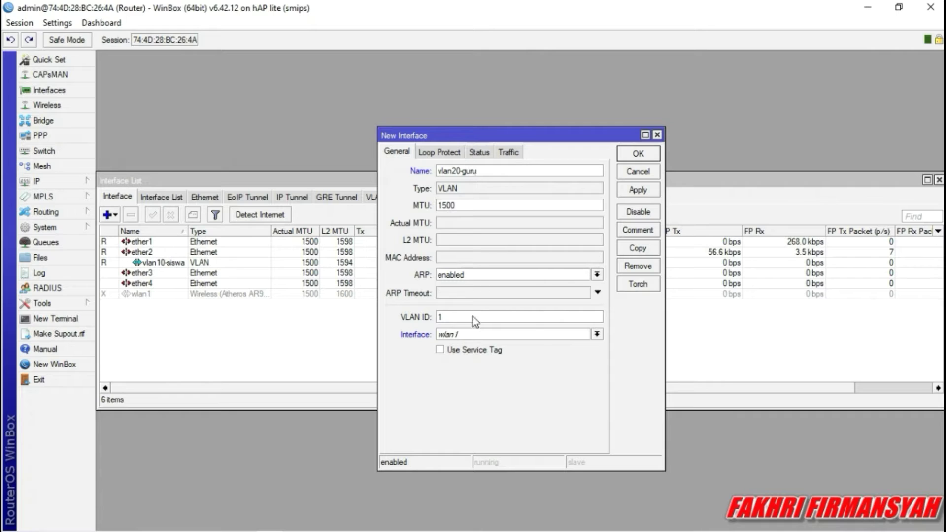
{"action": "left_click", "coordinate": [469, 318]}
{"action": "key", "text": "BackSpace"}
{"action": "type", "text": "20"}
{"action": "left_click", "coordinate": [597, 335]}
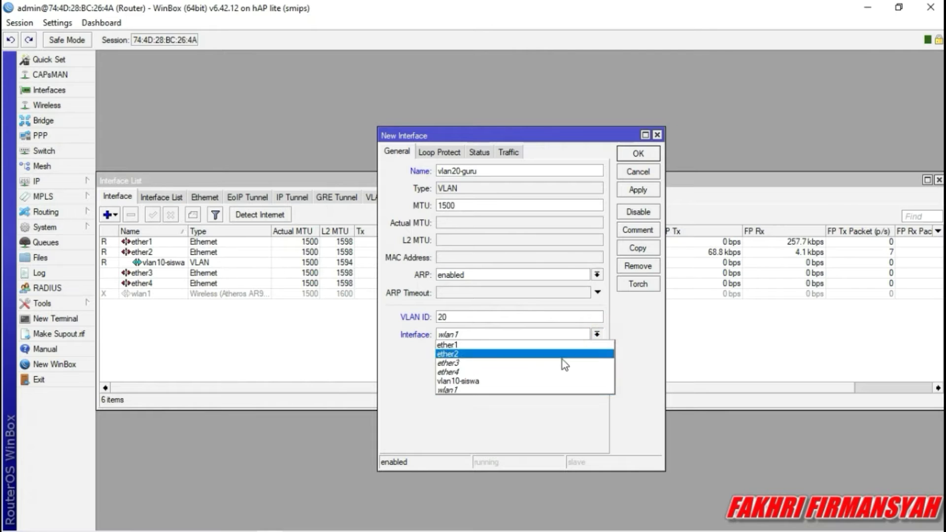
{"action": "left_click", "coordinate": [495, 354]}
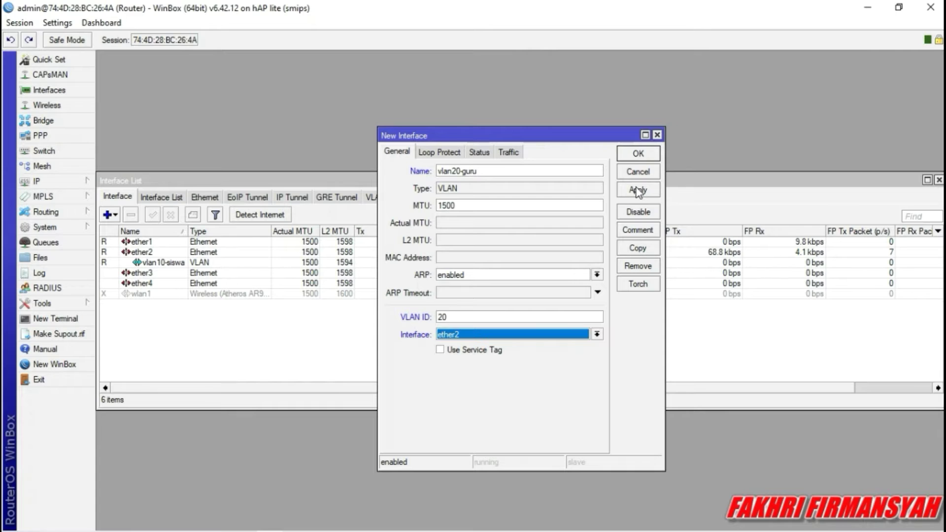
{"action": "left_click", "coordinate": [637, 191]}
{"action": "left_click", "coordinate": [640, 154]}
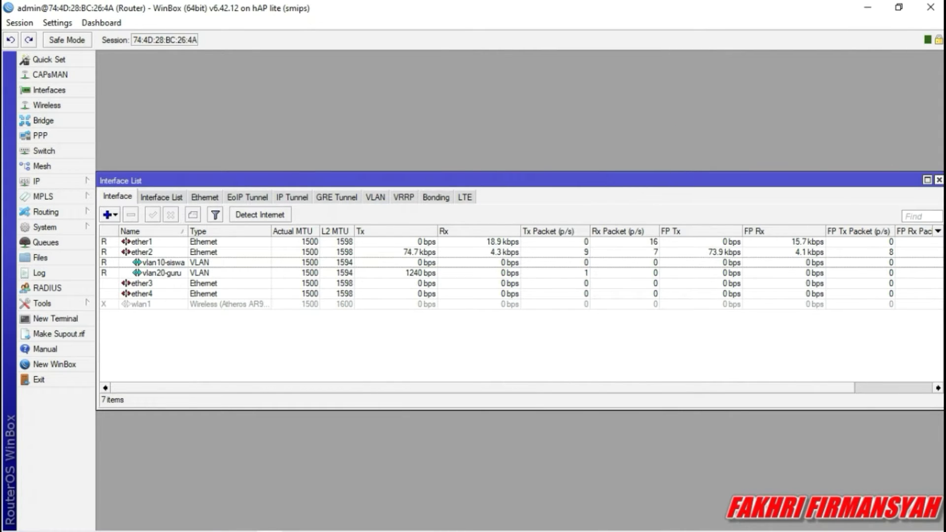
Review the vlan20-guru, vlan10-siswa and ether3 rows in the interface list, then close it.
{"action": "left_click", "coordinate": [938, 179]}
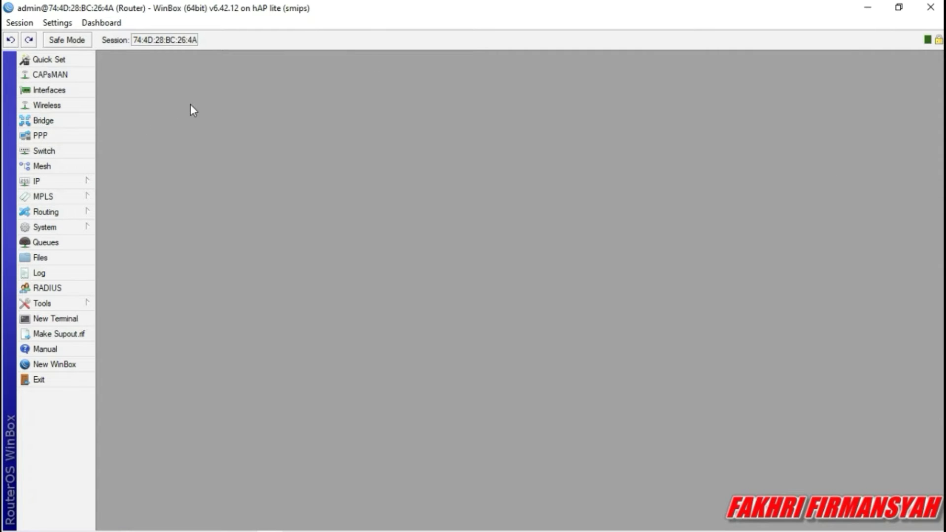
{"action": "left_click", "coordinate": [60, 90]}
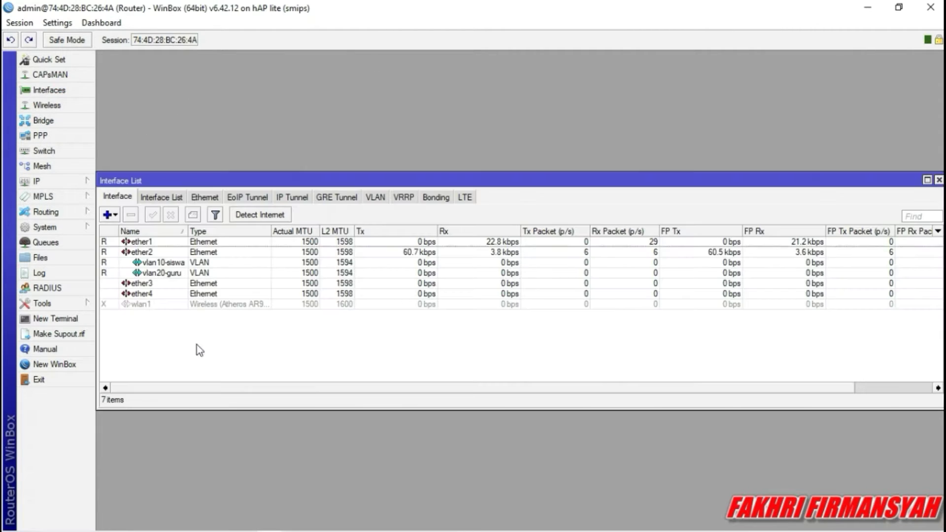
{"action": "left_click", "coordinate": [165, 272]}
{"action": "left_click", "coordinate": [163, 264]}
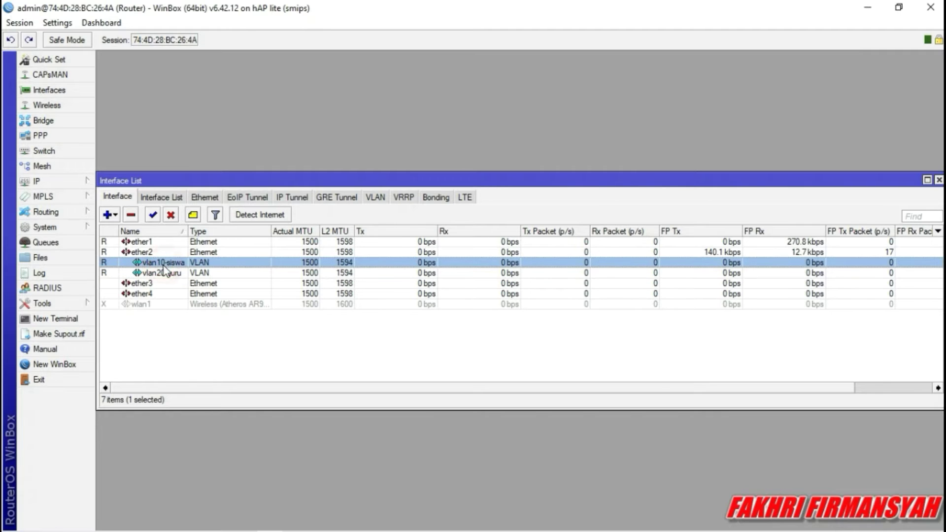
{"action": "left_click", "coordinate": [163, 284]}
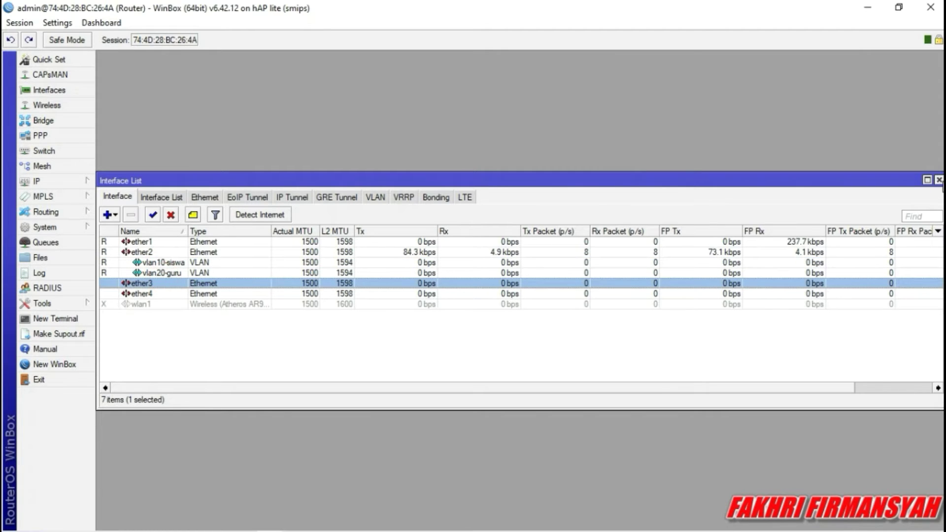
{"action": "left_click", "coordinate": [940, 180]}
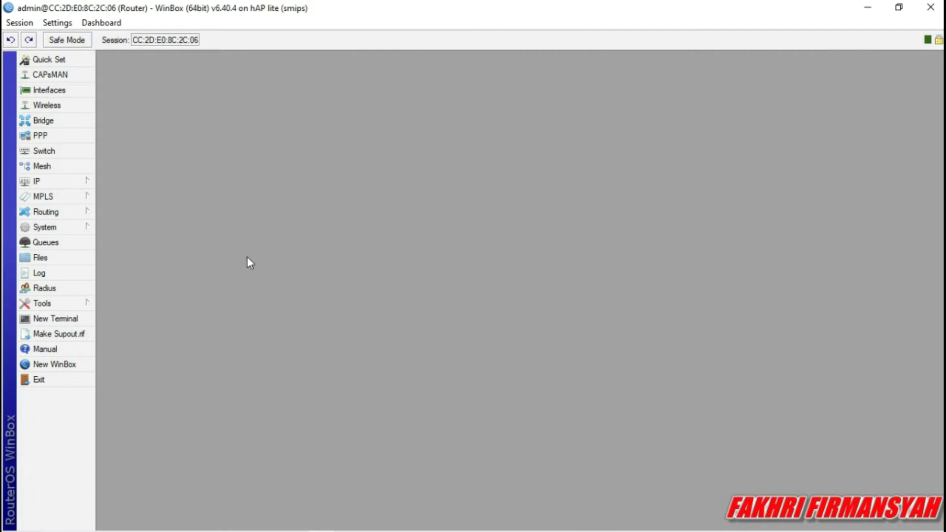
Run ping google.com in a new terminal, then stop it with Ctrl+C.
{"action": "left_click", "coordinate": [51, 320]}
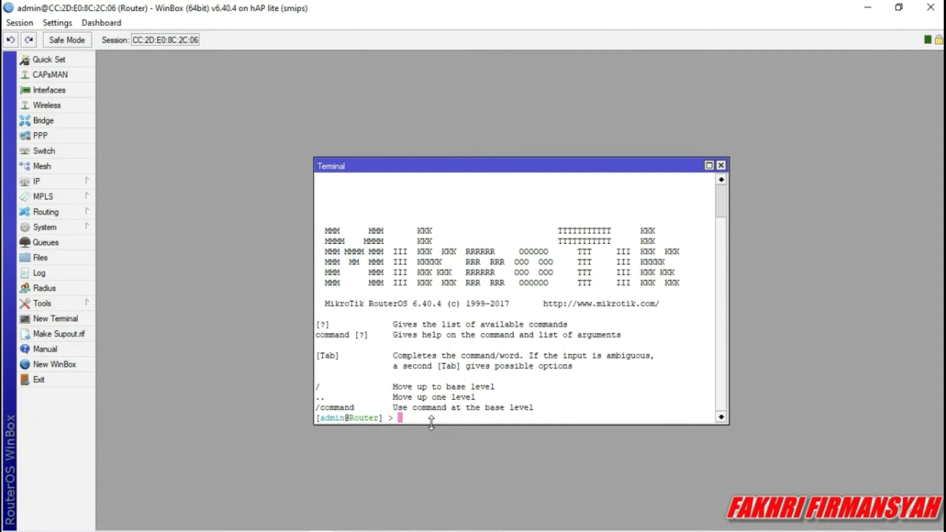
{"action": "type", "text": "ping google.com"}
{"action": "key", "text": "Return"}
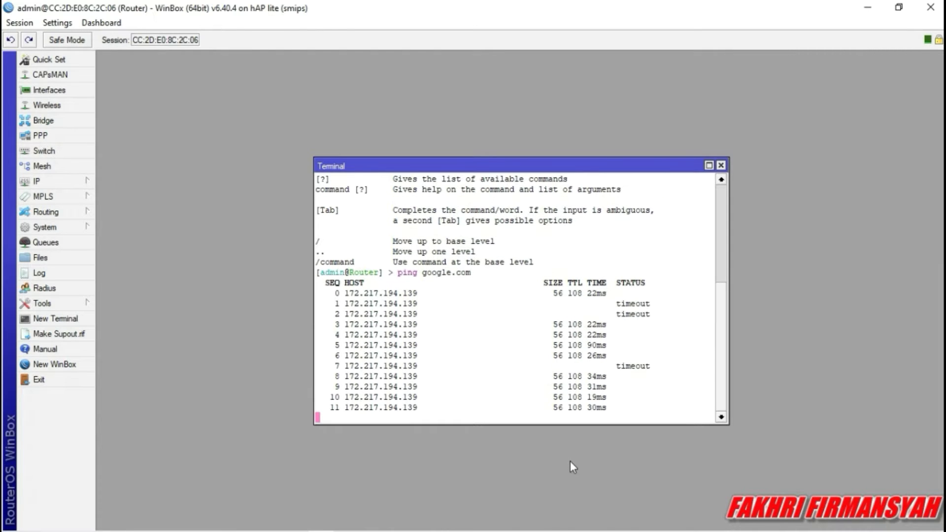
{"action": "key", "text": "ctrl+c"}
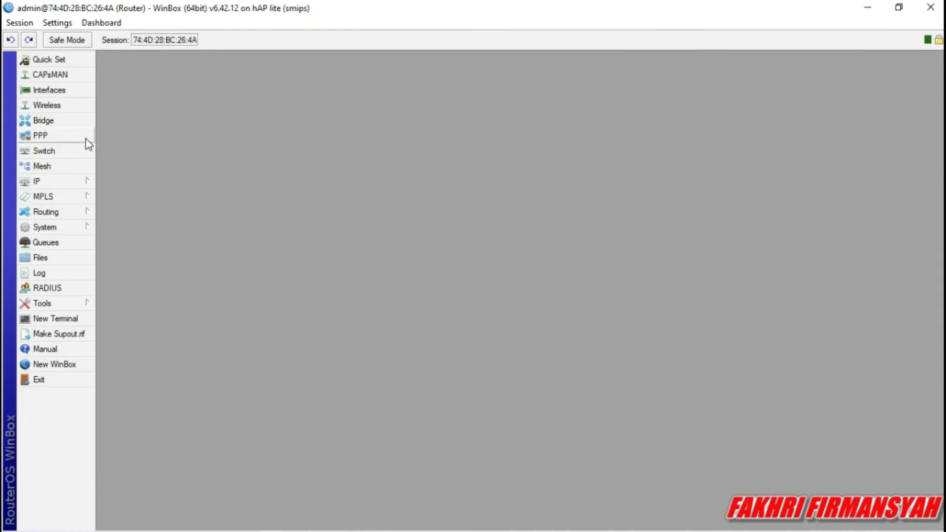
Add a DHCP client on ether1, then go to the IP Addresses list.
{"action": "left_click", "coordinate": [49, 182]}
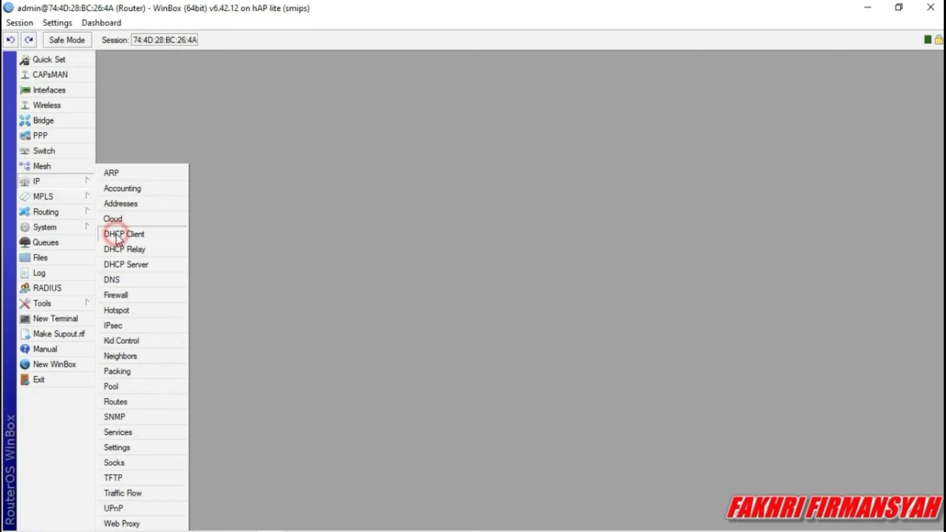
{"action": "left_click", "coordinate": [116, 235]}
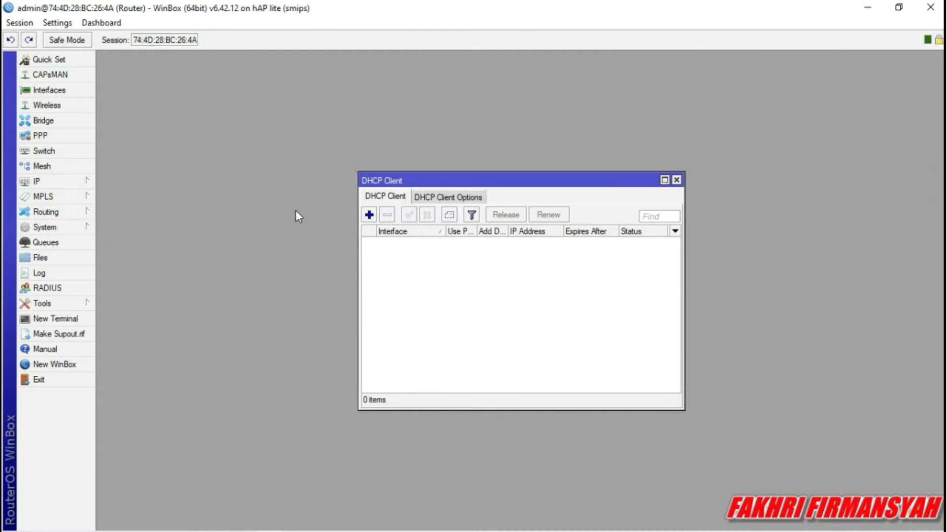
{"action": "left_click", "coordinate": [369, 215]}
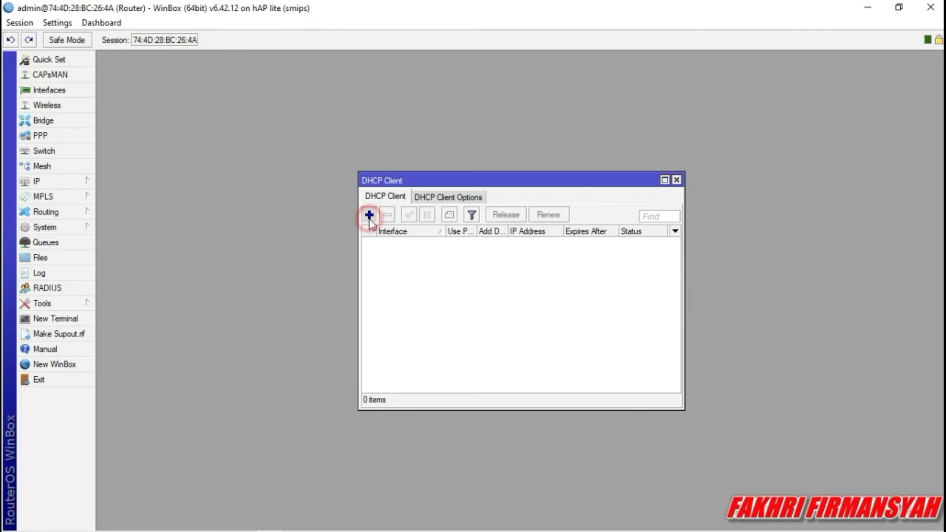
{"action": "left_click", "coordinate": [565, 221]}
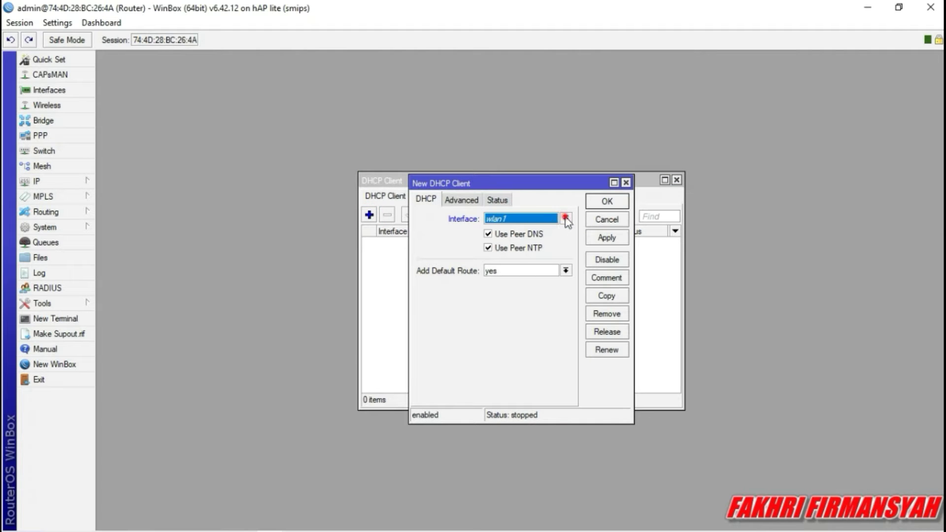
{"action": "left_click", "coordinate": [527, 227]}
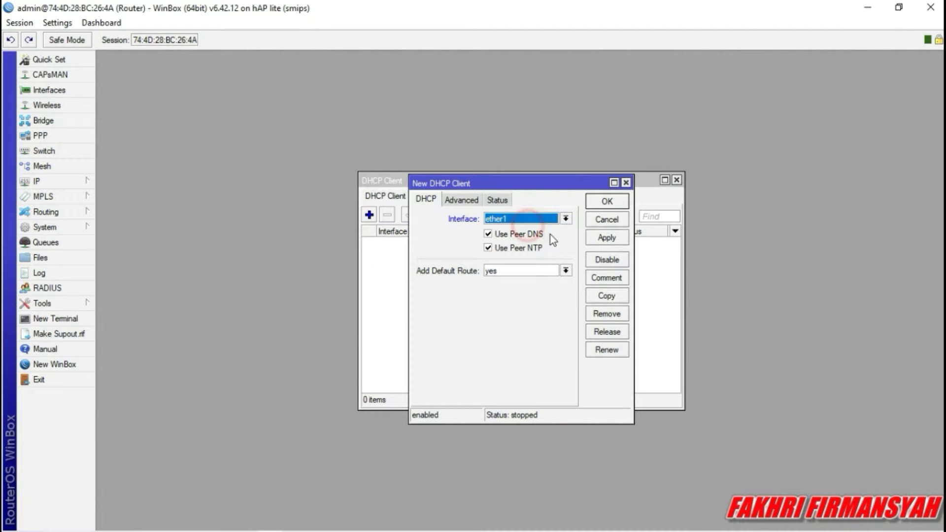
{"action": "left_click", "coordinate": [599, 239]}
{"action": "left_click", "coordinate": [606, 201]}
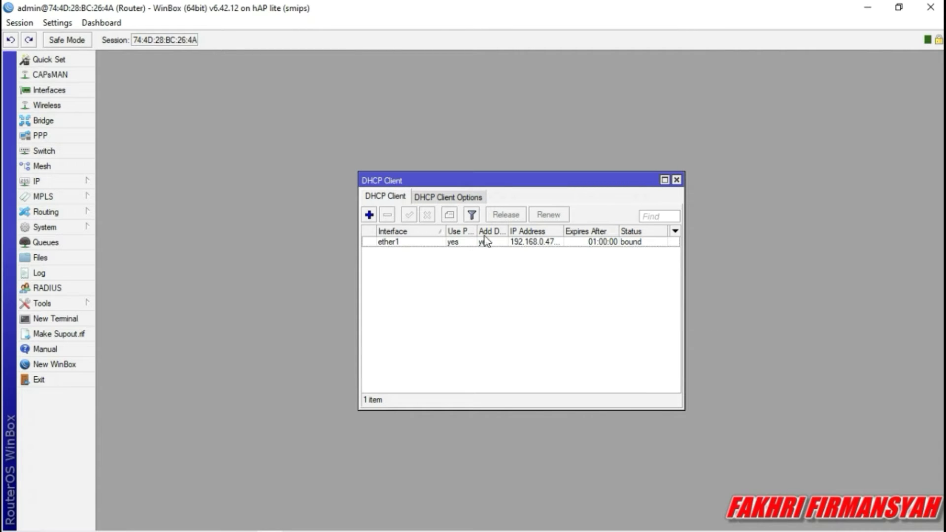
{"action": "left_click", "coordinate": [676, 179]}
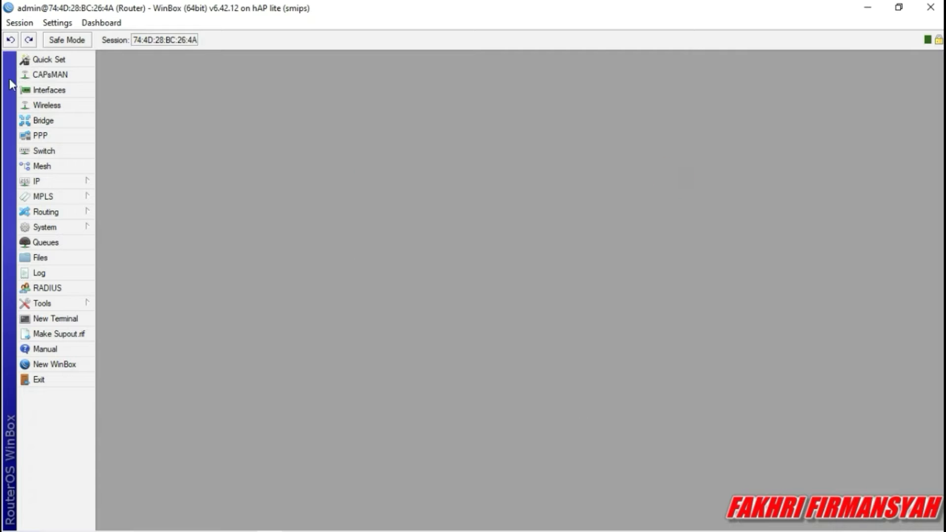
{"action": "left_click", "coordinate": [61, 178]}
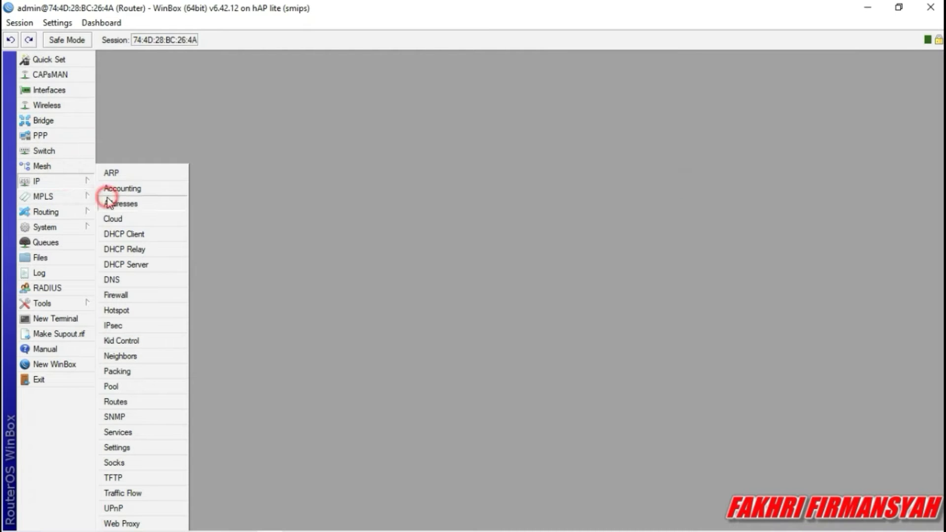
{"action": "left_click", "coordinate": [106, 201]}
Add address 192.168.40.1/24 on vlan10-siswa, then start another new address entry.
{"action": "left_click", "coordinate": [456, 224]}
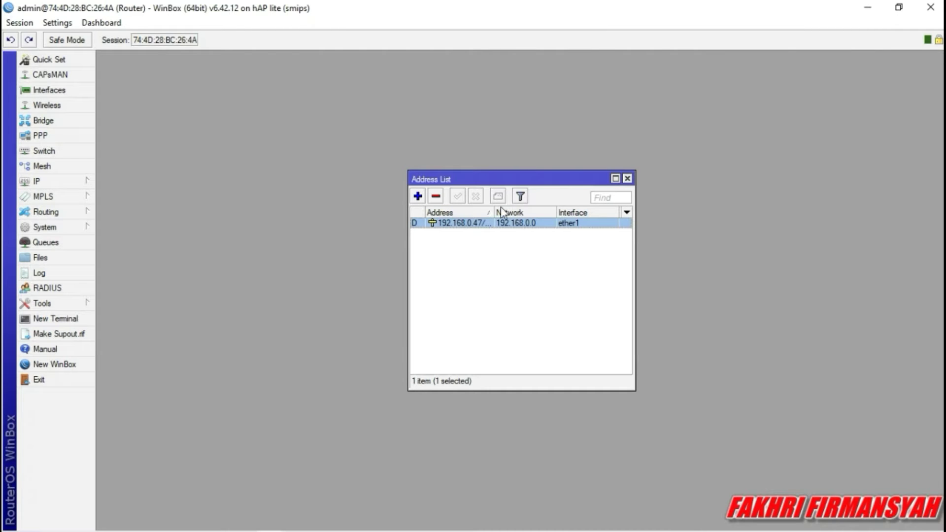
{"action": "left_click", "coordinate": [469, 249]}
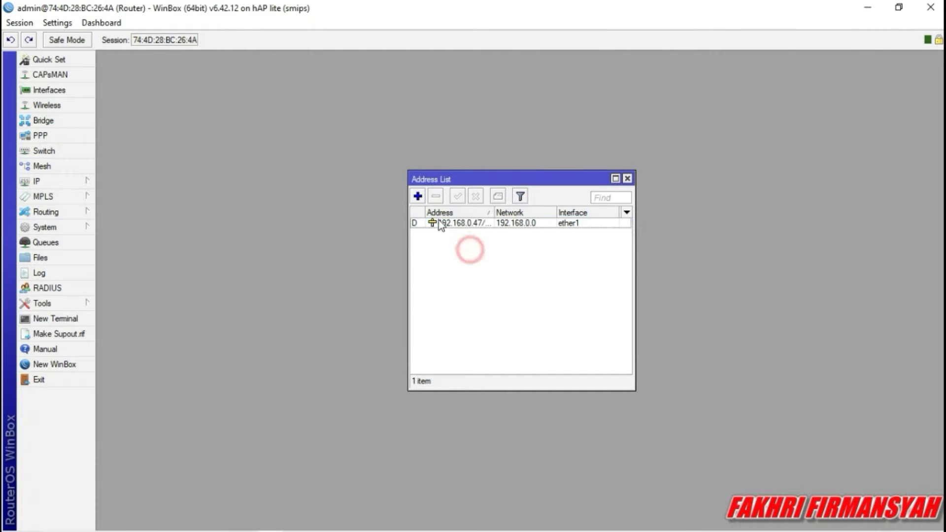
{"action": "left_click", "coordinate": [418, 196]}
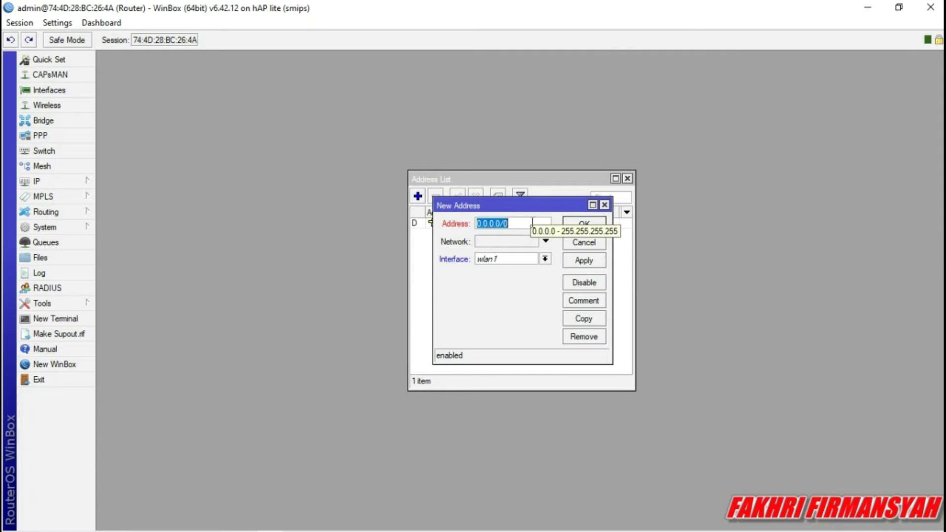
{"action": "key", "text": "BackSpace"}
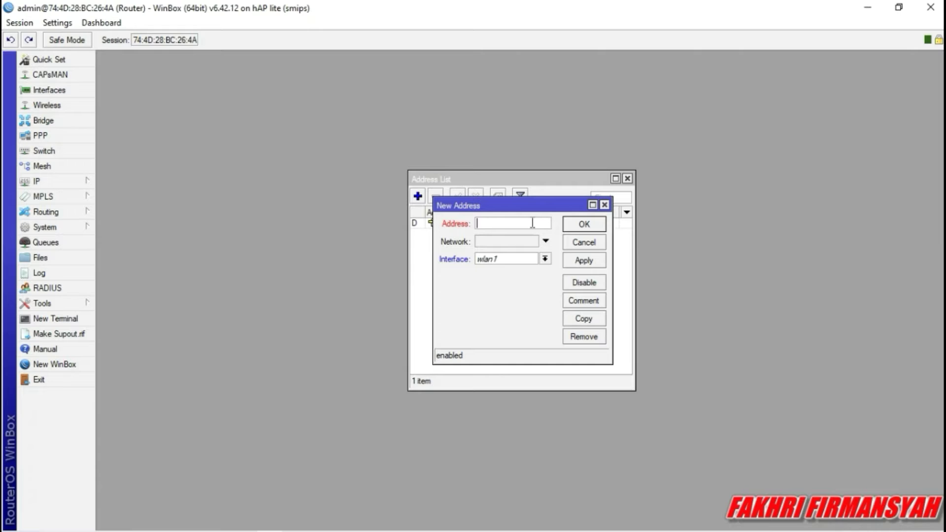
{"action": "type", "text": "192.168.40.1/24"}
{"action": "left_click", "coordinate": [545, 259]}
{"action": "left_click", "coordinate": [530, 303]}
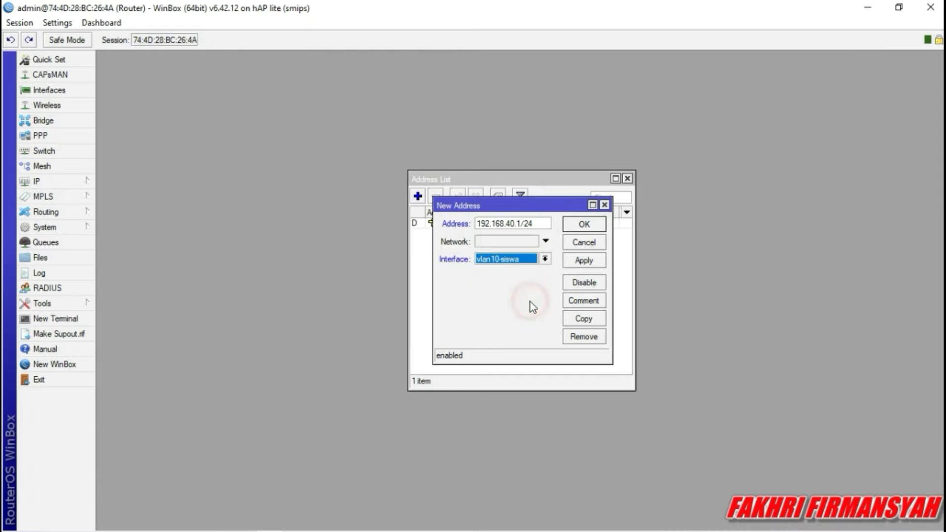
{"action": "left_click", "coordinate": [576, 255]}
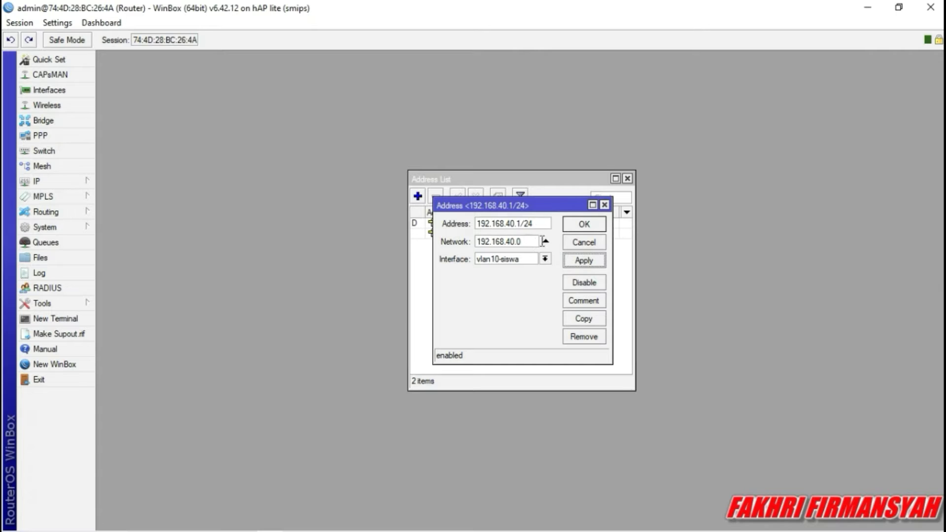
{"action": "left_click", "coordinate": [584, 226]}
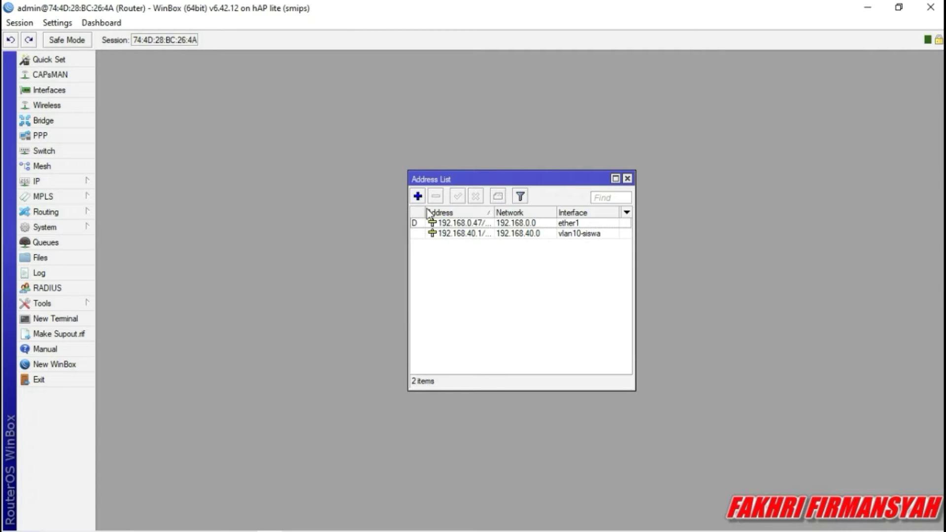
{"action": "left_click", "coordinate": [419, 197]}
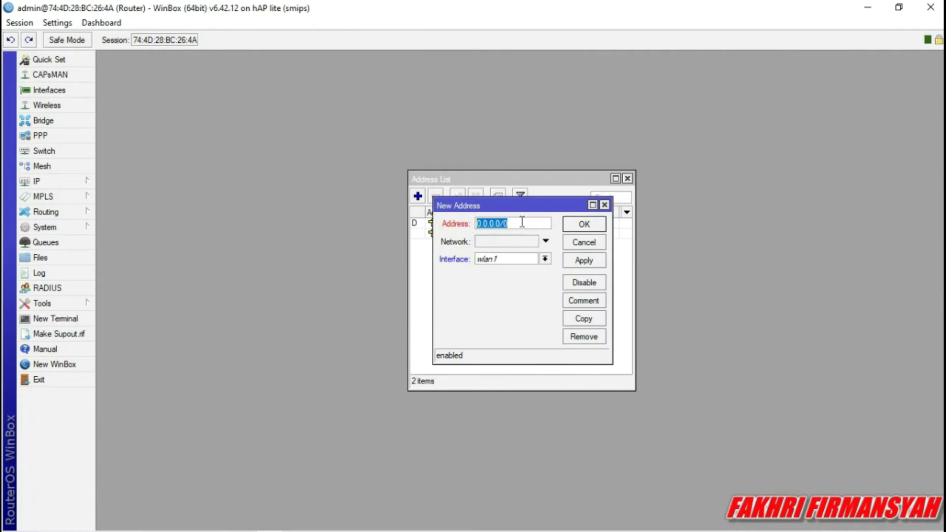
Enter 192.168.60.1/24, fixing a typo, and assign it to vlan20-guru.
{"action": "key", "text": "BackSpace"}
{"action": "type", "text": "192.168.60.1/"}
{"action": "key", "text": "Left"}
{"action": "key", "text": "Left"}
{"action": "key", "text": "BackSpace"}
{"action": "key", "text": "Right"}
{"action": "key", "text": "Right"}
{"action": "left_click", "coordinate": [545, 259]}
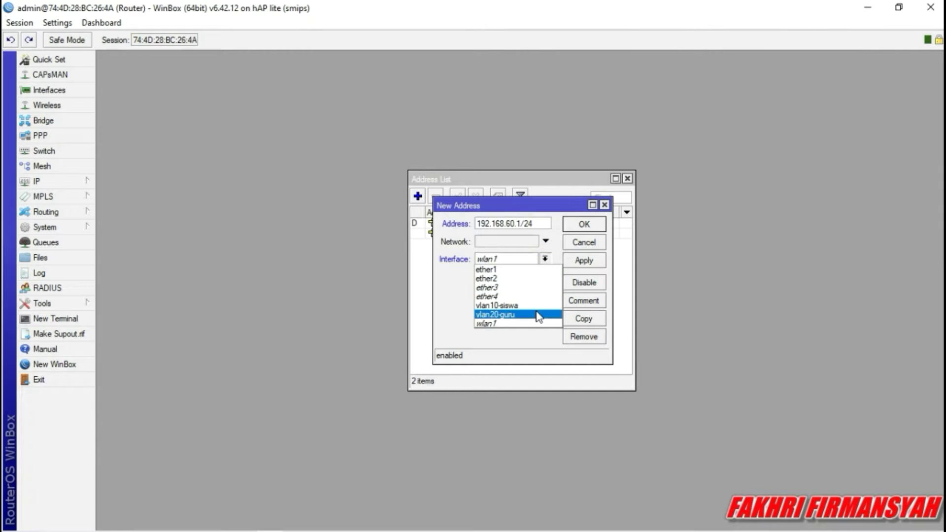
{"action": "left_click", "coordinate": [538, 311]}
{"action": "left_click", "coordinate": [572, 259]}
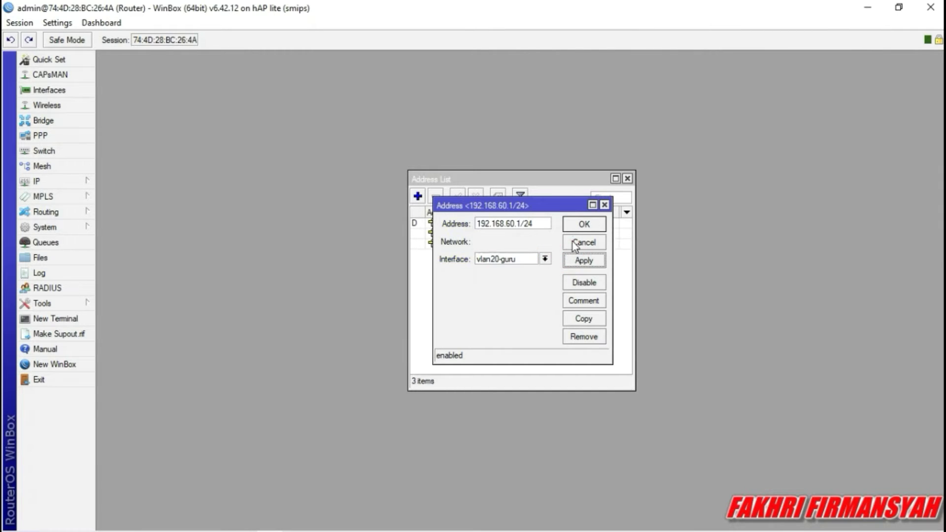
{"action": "left_click", "coordinate": [578, 227]}
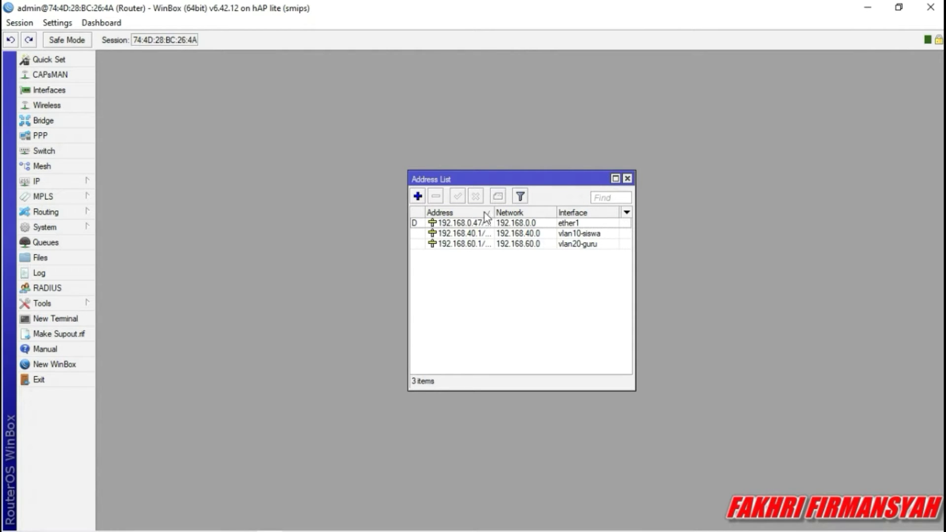
{"action": "left_click", "coordinate": [417, 196]}
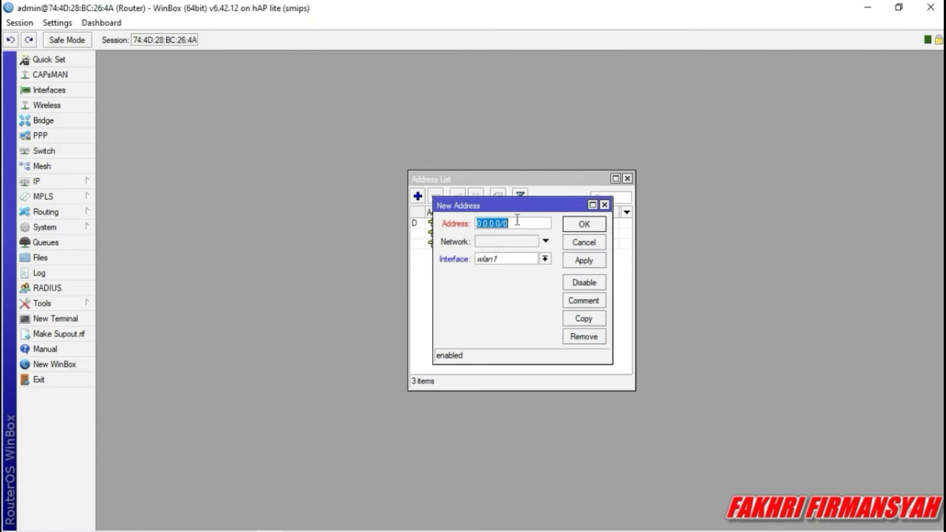
{"action": "key", "text": "BackSpace"}
{"action": "type", "text": "192.168.20.1/24"}
{"action": "left_click", "coordinate": [517, 262]}
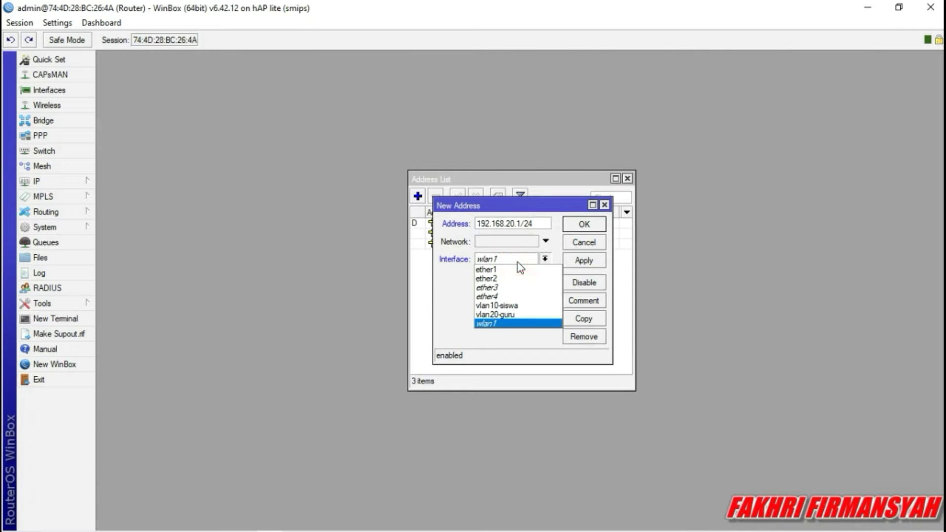
{"action": "left_click", "coordinate": [497, 326]}
{"action": "left_click", "coordinate": [584, 259]}
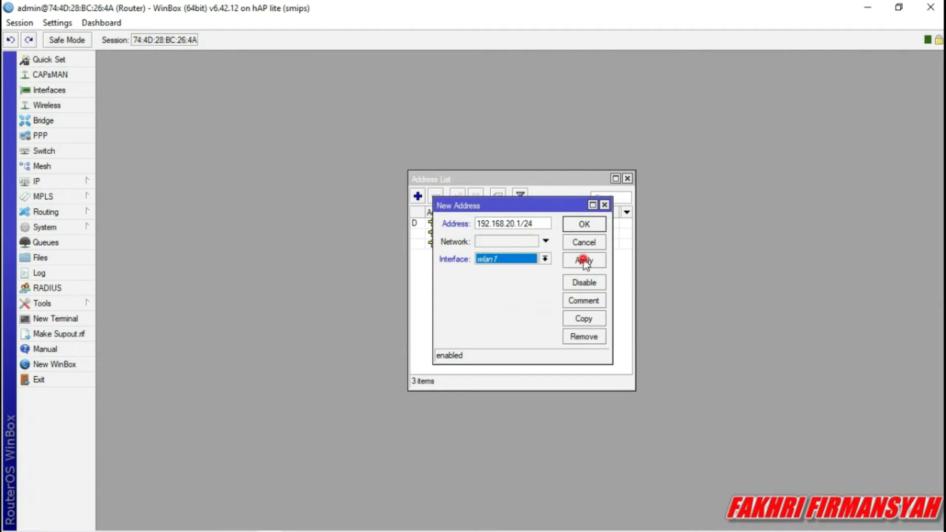
{"action": "left_click", "coordinate": [575, 225]}
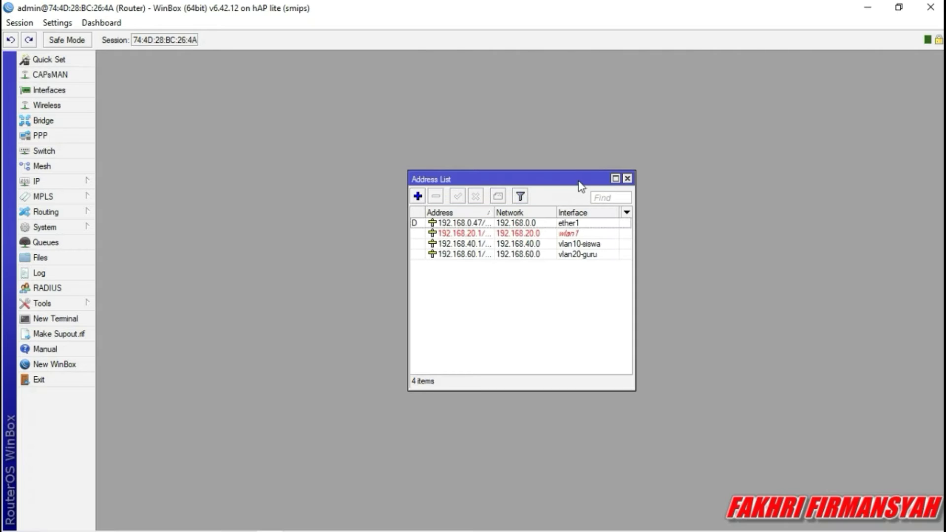
{"action": "left_click", "coordinate": [627, 178]}
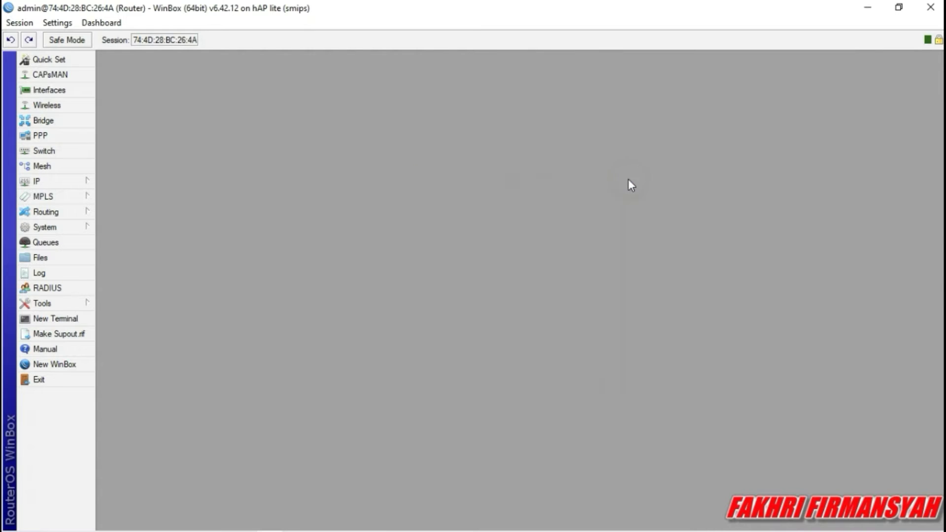
{"action": "left_click", "coordinate": [20, 185]}
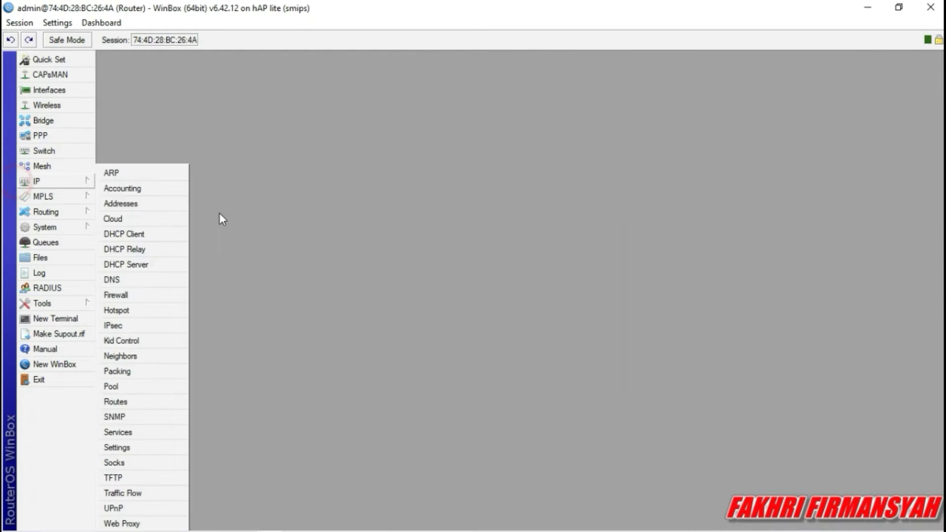
{"action": "left_click", "coordinate": [148, 202]}
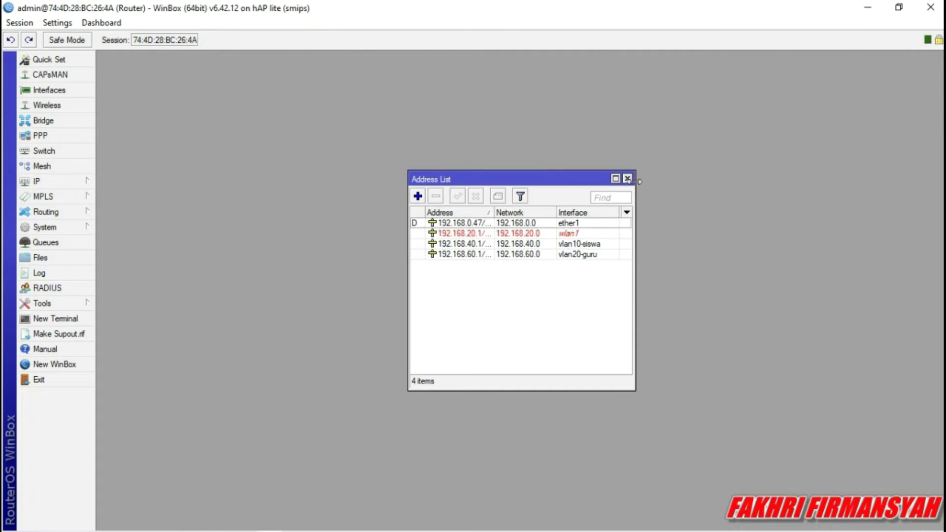
{"action": "left_click", "coordinate": [628, 178]}
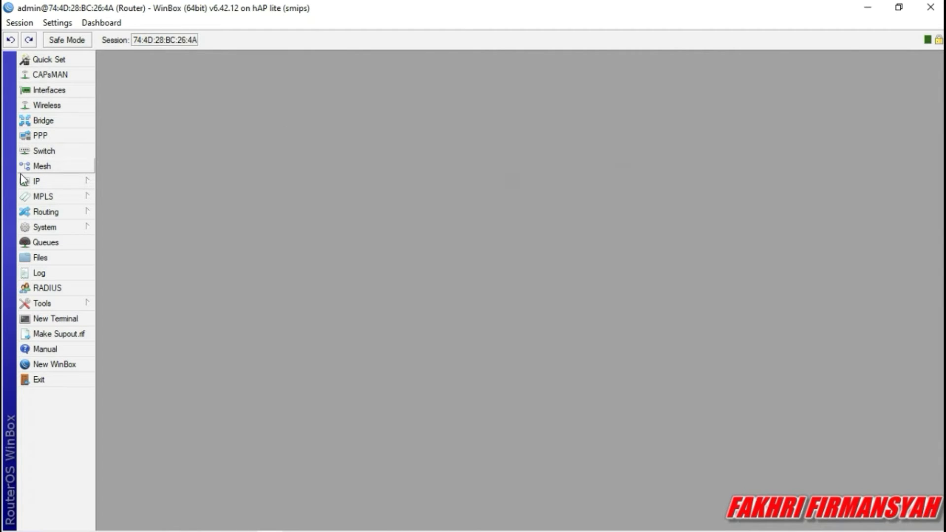
{"action": "left_click", "coordinate": [24, 182]}
{"action": "left_click", "coordinate": [131, 295]}
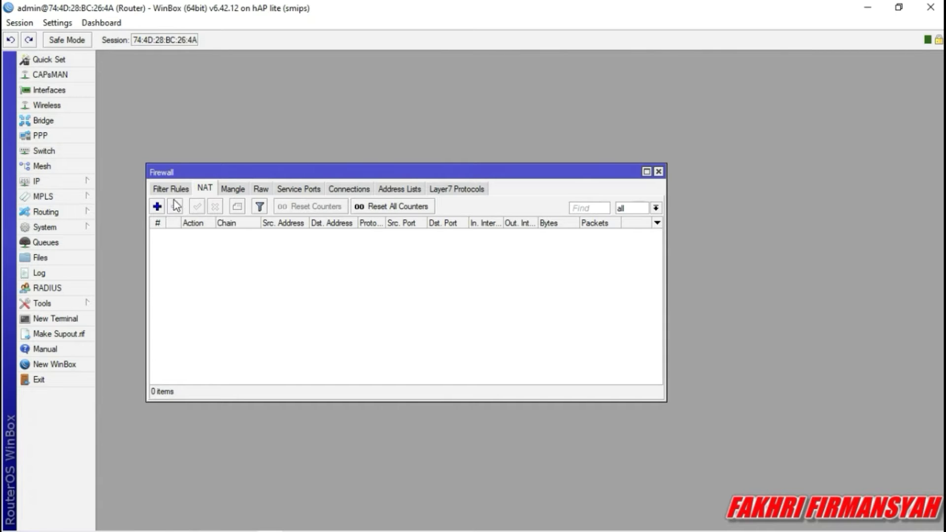
Start a new NAT rule with chain srcnat and Out. Interface ether1.
{"action": "left_click", "coordinate": [169, 188]}
{"action": "left_click", "coordinate": [198, 192]}
{"action": "left_click", "coordinate": [157, 206]}
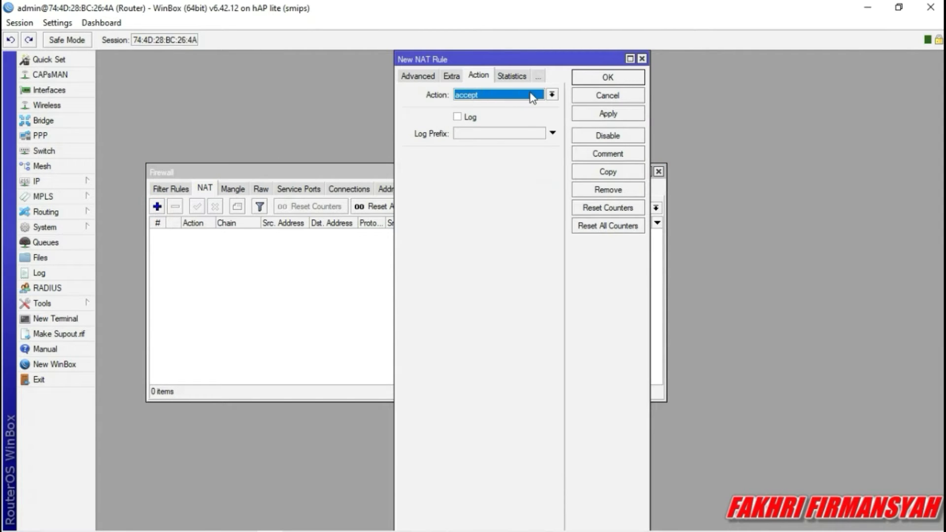
{"action": "left_click", "coordinate": [426, 77]}
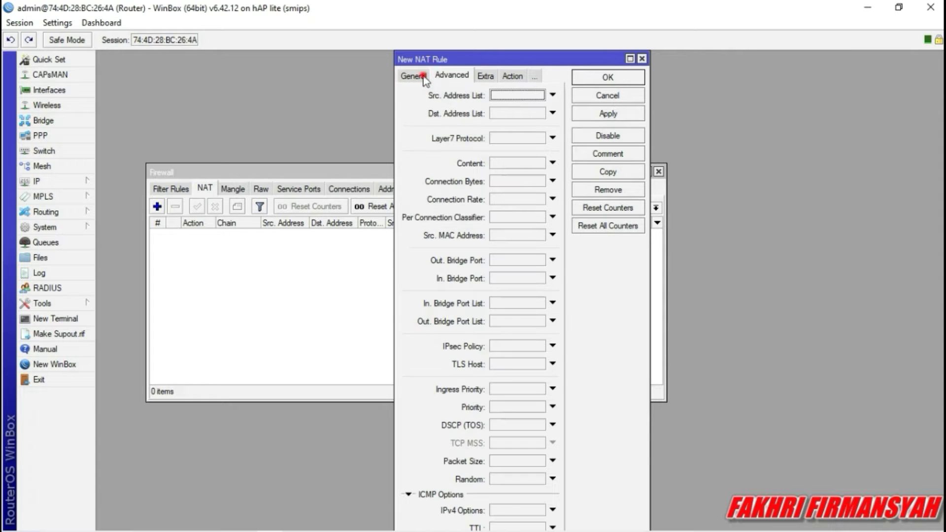
{"action": "left_click", "coordinate": [420, 76]}
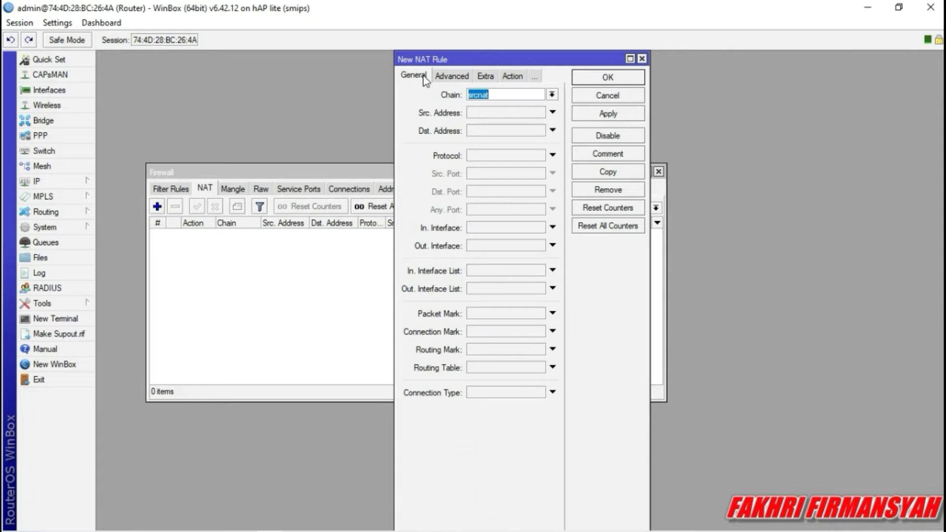
{"action": "left_click", "coordinate": [552, 94]}
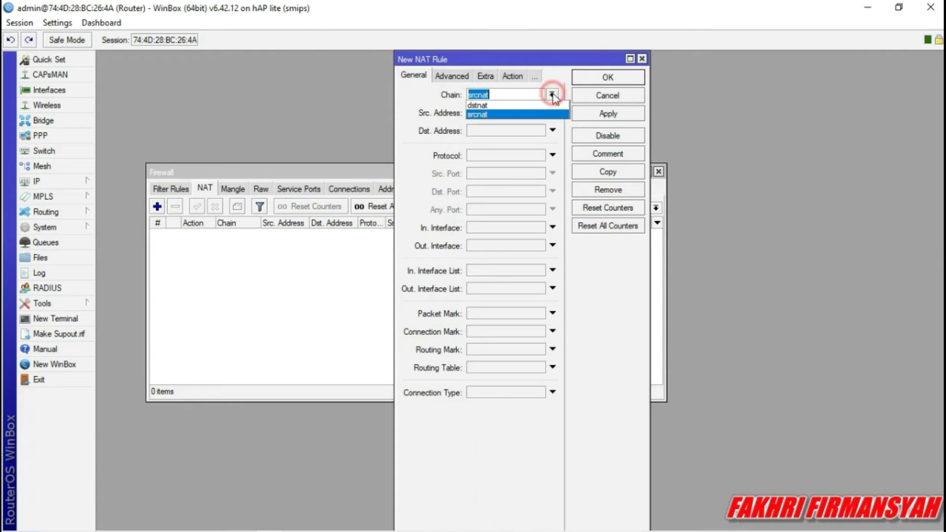
{"action": "left_click", "coordinate": [533, 114]}
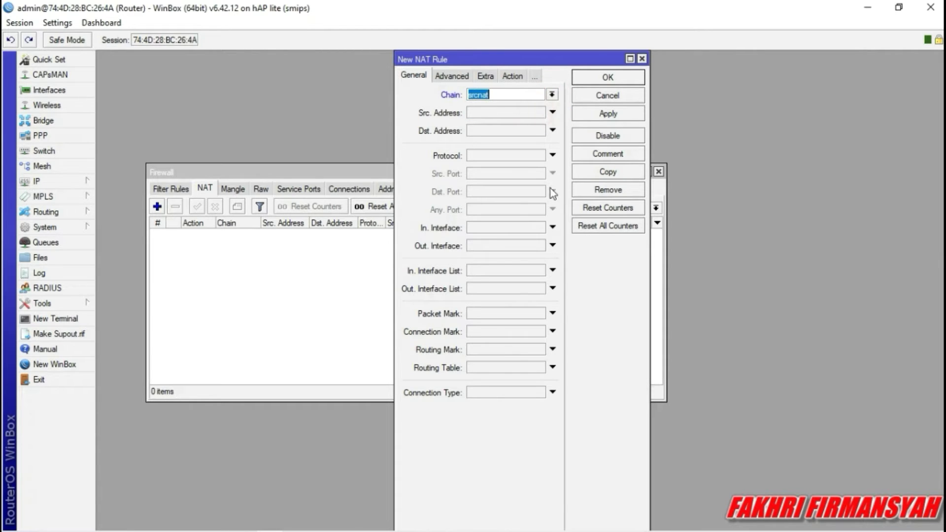
{"action": "left_click", "coordinate": [556, 246]}
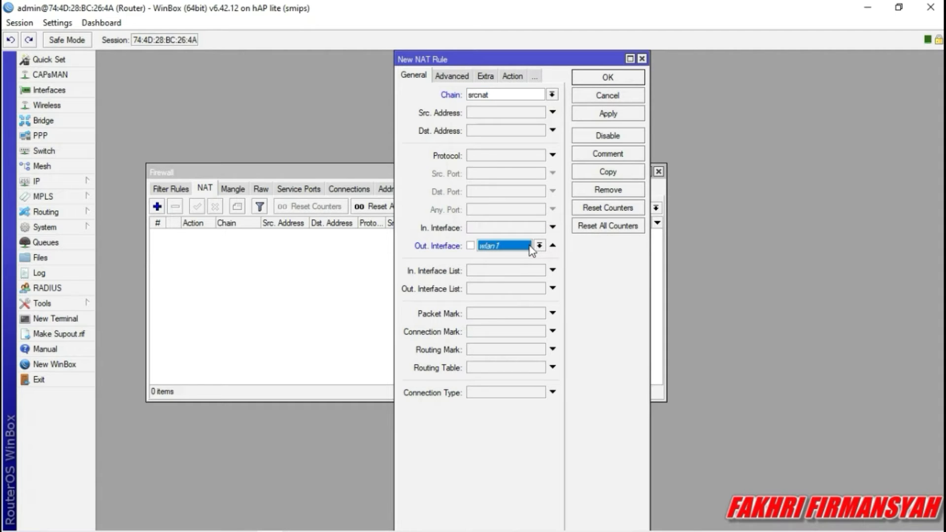
{"action": "left_click", "coordinate": [539, 246]}
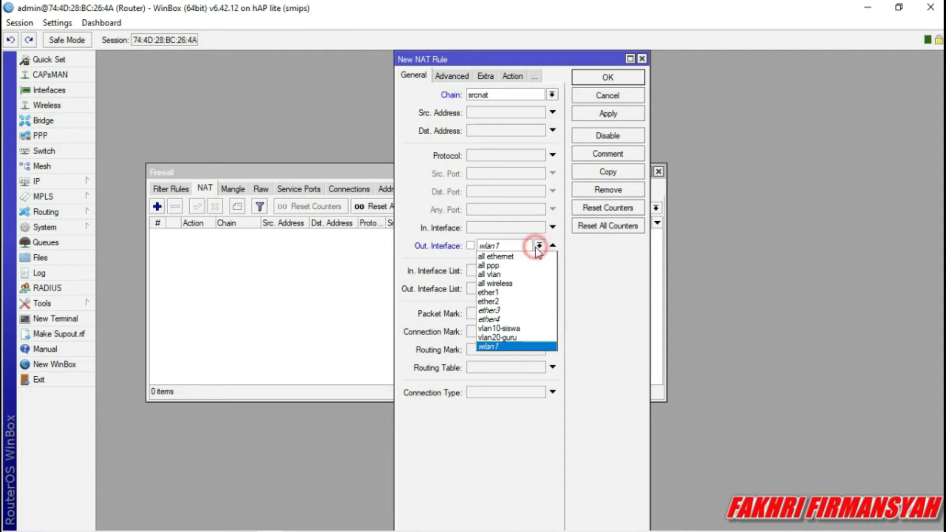
{"action": "left_click", "coordinate": [530, 296]}
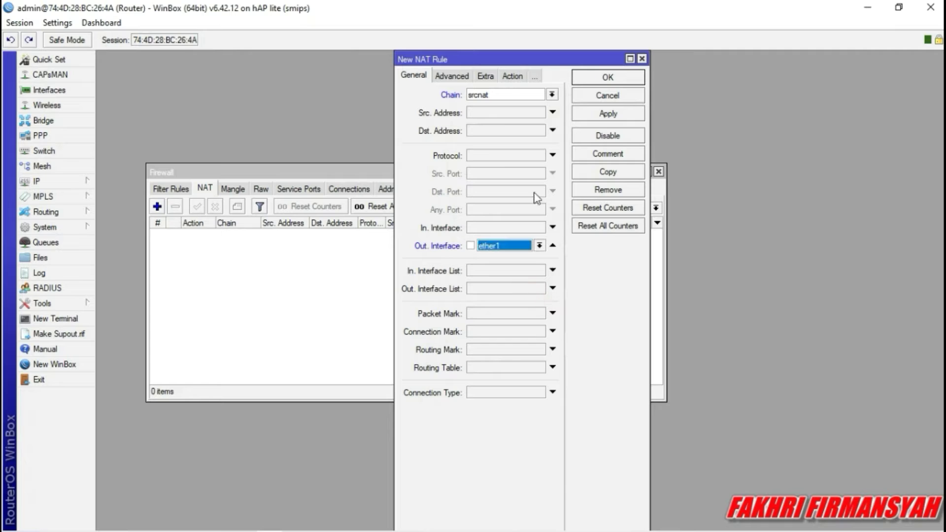
Set the rule's action to masquerade, save it, and close the Firewall window.
{"action": "left_click", "coordinate": [511, 80]}
{"action": "left_click", "coordinate": [552, 94]}
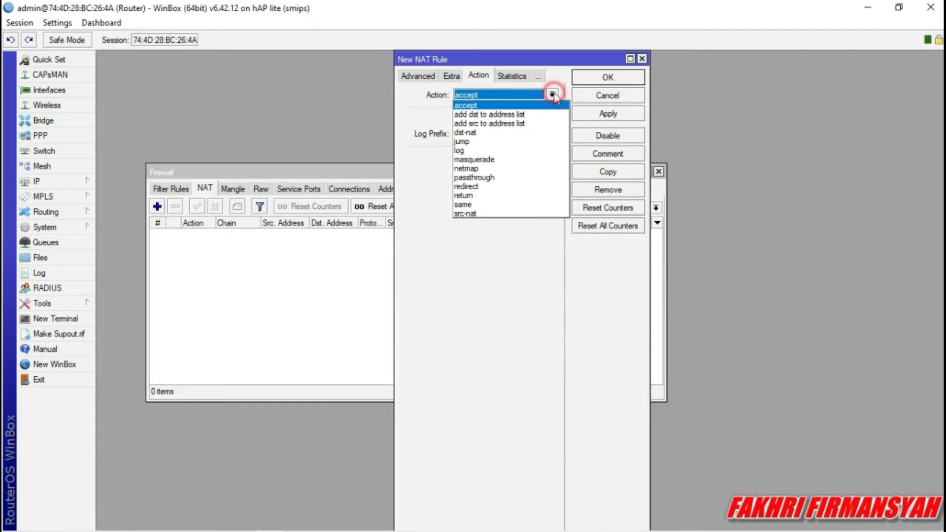
{"action": "left_click", "coordinate": [472, 161]}
{"action": "left_click", "coordinate": [585, 114]}
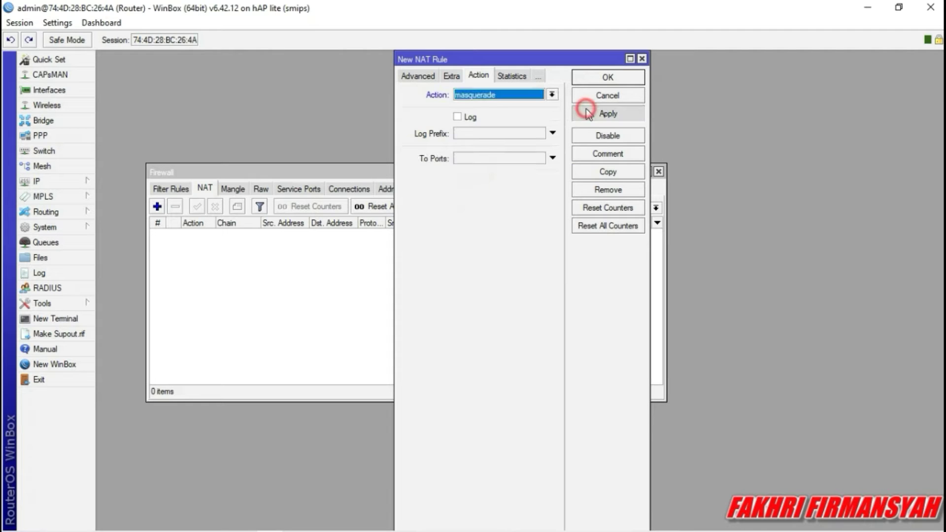
{"action": "left_click", "coordinate": [584, 77]}
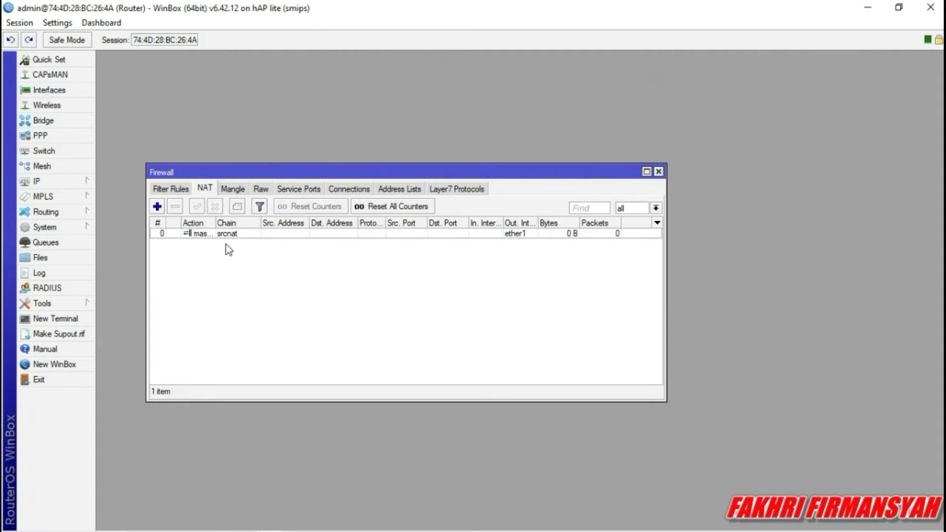
{"action": "left_click", "coordinate": [658, 171]}
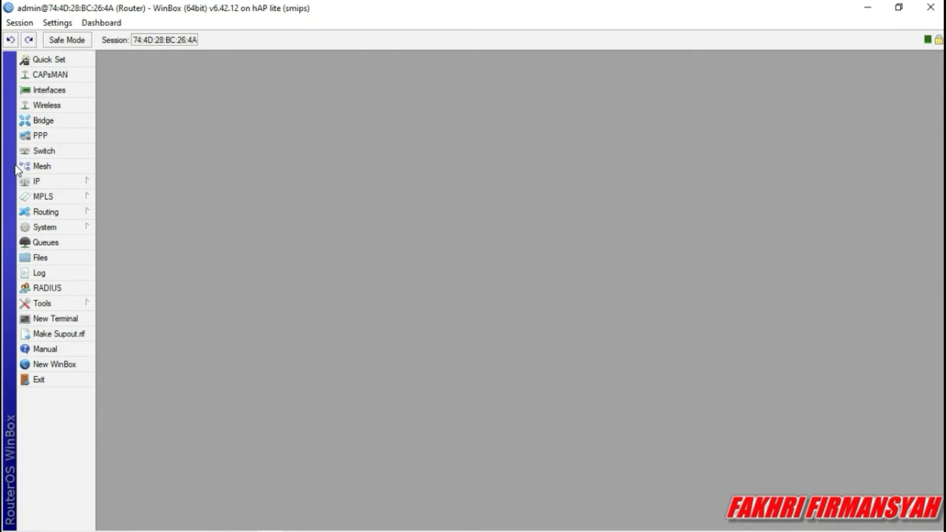
Start DHCP Setup on vlan10-siswa, accepting its address space and the 192.168.40.1 gateway.
{"action": "left_click", "coordinate": [22, 179]}
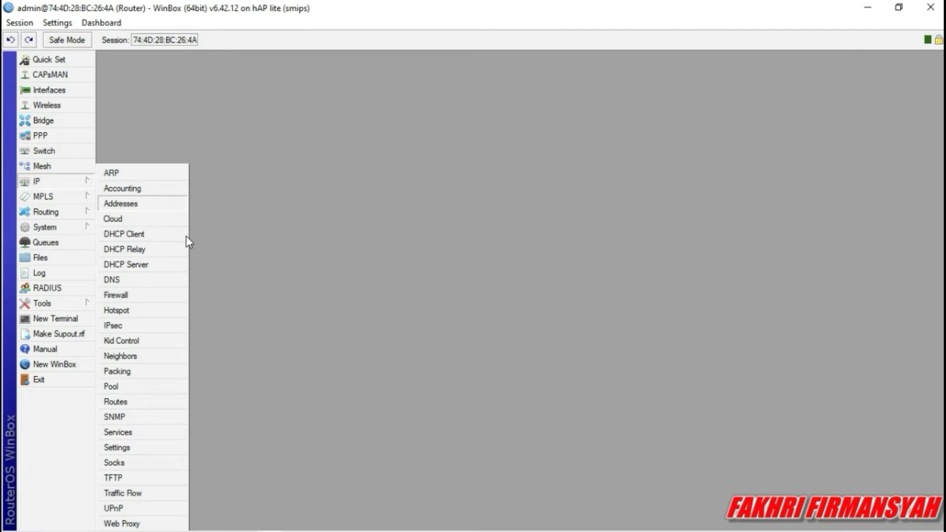
{"action": "left_click", "coordinate": [153, 270]}
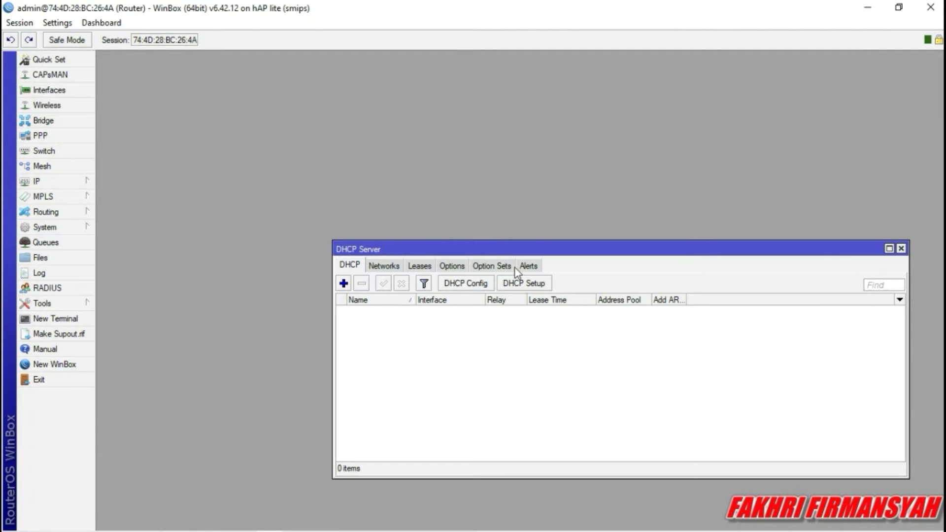
{"action": "left_click_drag", "start_coordinate": [510, 250], "coordinate": [386, 159]}
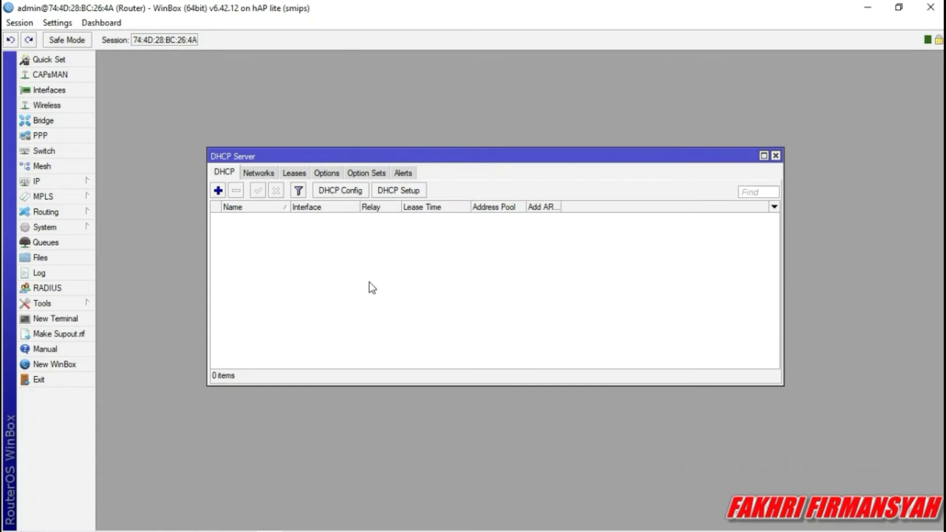
{"action": "left_click", "coordinate": [393, 192]}
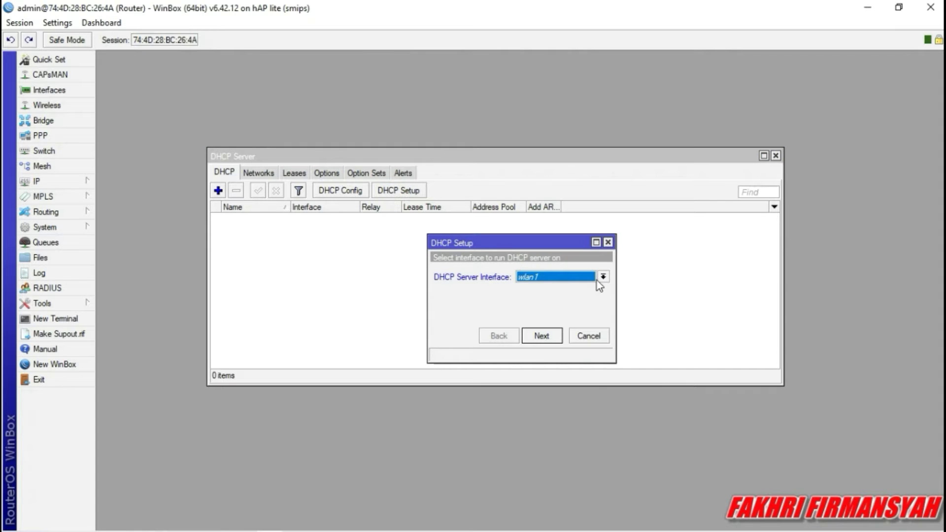
{"action": "left_click", "coordinate": [598, 279]}
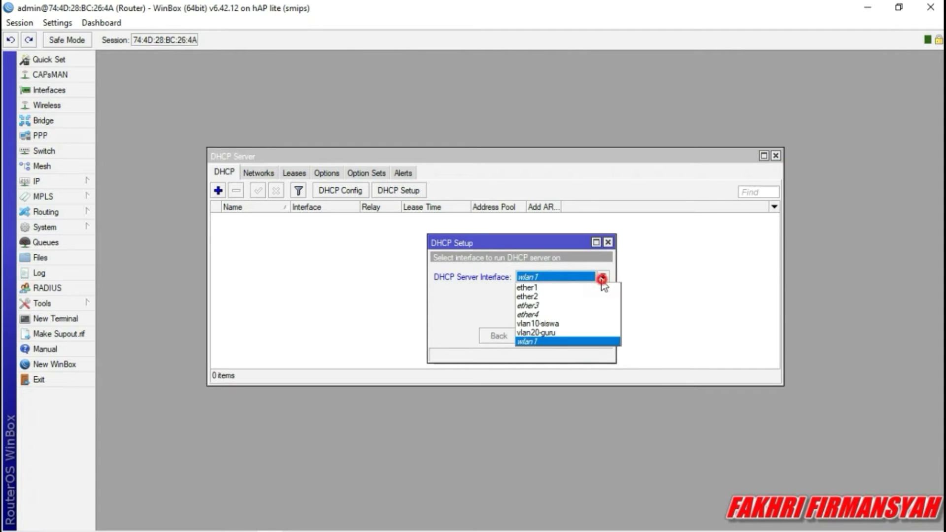
{"action": "left_click", "coordinate": [564, 325]}
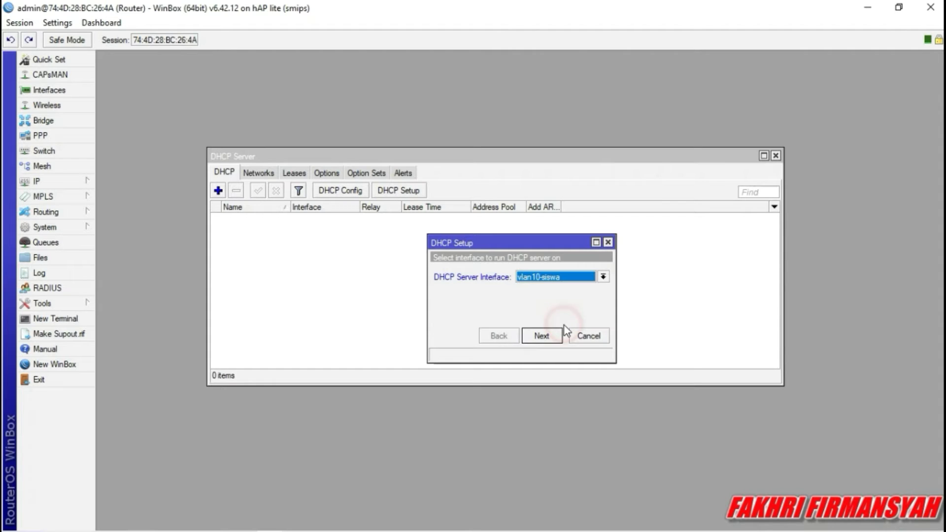
{"action": "left_click", "coordinate": [538, 335]}
{"action": "left_click", "coordinate": [538, 334]}
{"action": "left_click", "coordinate": [545, 334]}
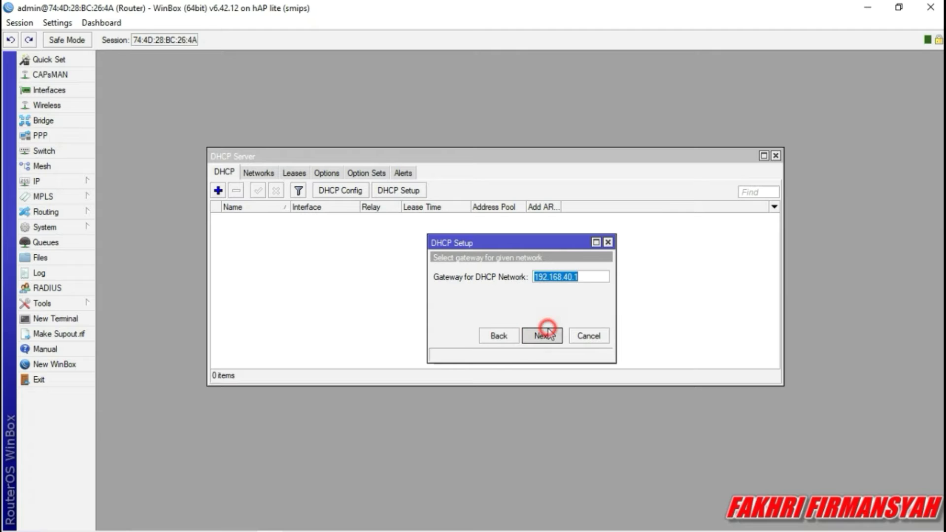
Make the address pool start at 192.168.40.10.
{"action": "left_click", "coordinate": [598, 277]}
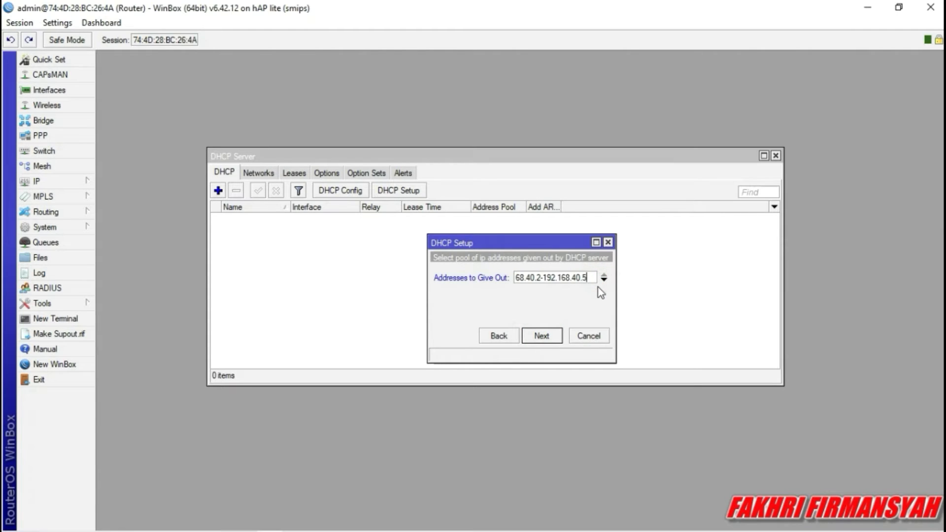
{"action": "left_click", "coordinate": [541, 278]}
{"action": "key", "text": "BackSpace"}
{"action": "type", "text": "10"}
{"action": "left_click", "coordinate": [542, 336]}
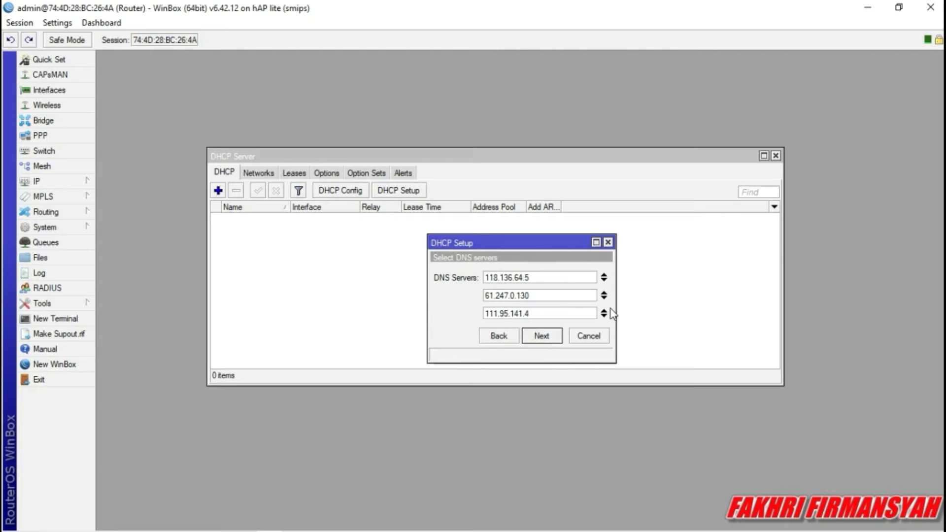
Set DNS servers to 8.8.8.8 and 1.1.1.1, keep the 10-minute lease, and finish setup.
{"action": "left_click", "coordinate": [604, 310]}
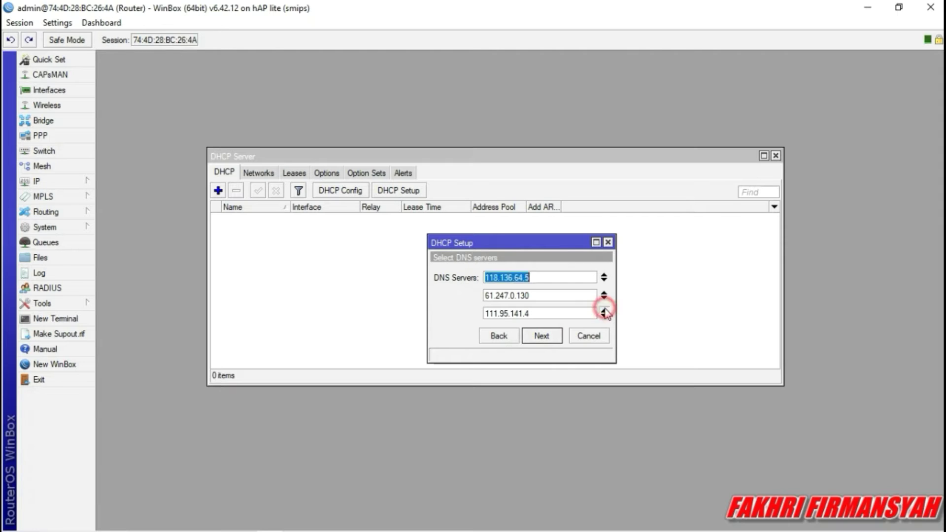
{"action": "left_click", "coordinate": [545, 276]}
{"action": "left_click_drag", "start_coordinate": [476, 275], "coordinate": [473, 277]}
{"action": "key", "text": "BackSpace"}
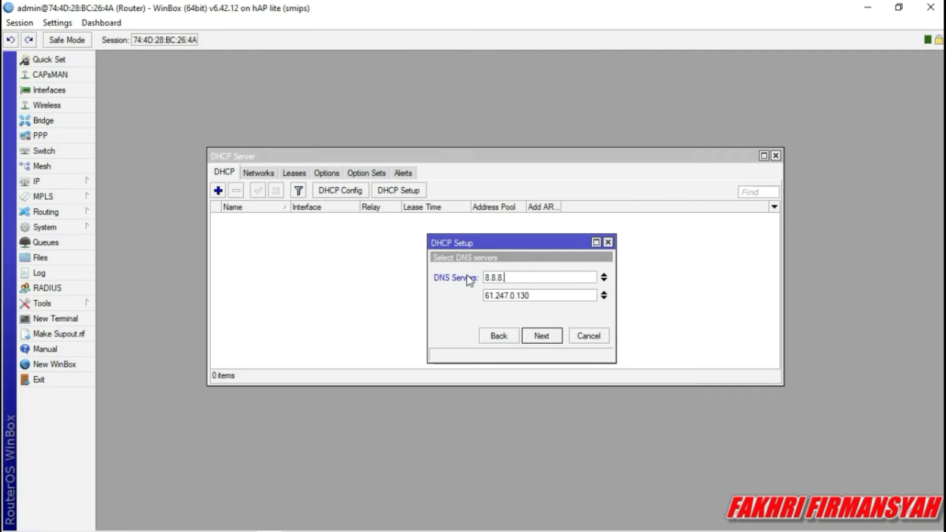
{"action": "left_click", "coordinate": [539, 295]}
{"action": "left_click_drag", "start_coordinate": [530, 296], "coordinate": [412, 296]}
{"action": "right_click", "coordinate": [411, 299]}
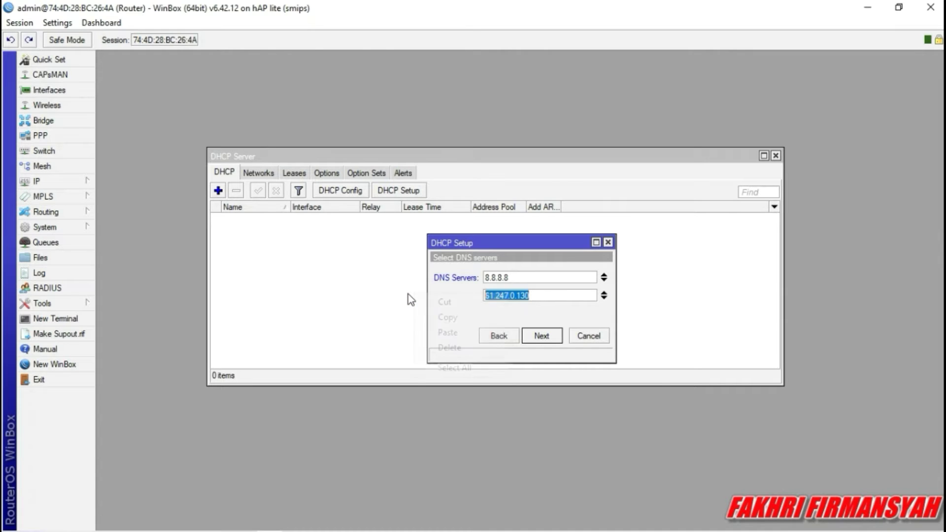
{"action": "left_click", "coordinate": [444, 302]}
{"action": "left_click", "coordinate": [548, 295]}
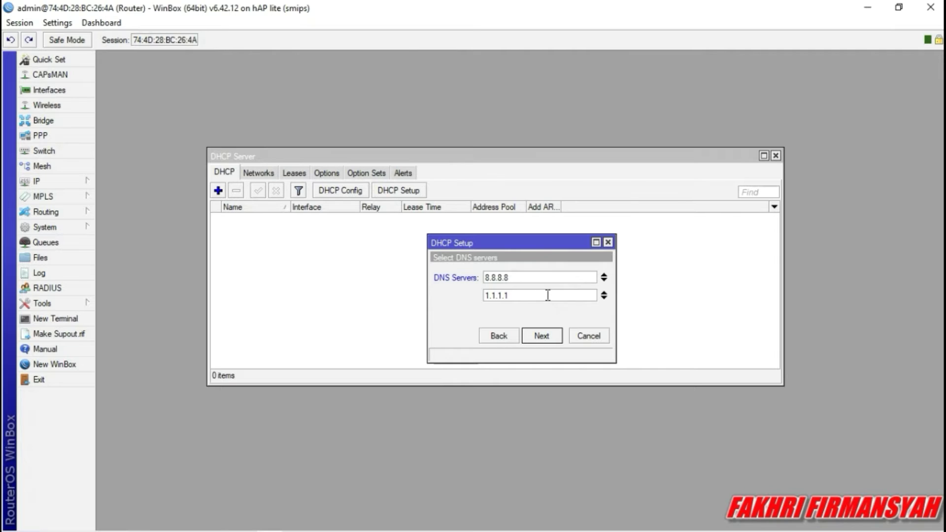
{"action": "left_click", "coordinate": [539, 337]}
{"action": "left_click", "coordinate": [539, 337]}
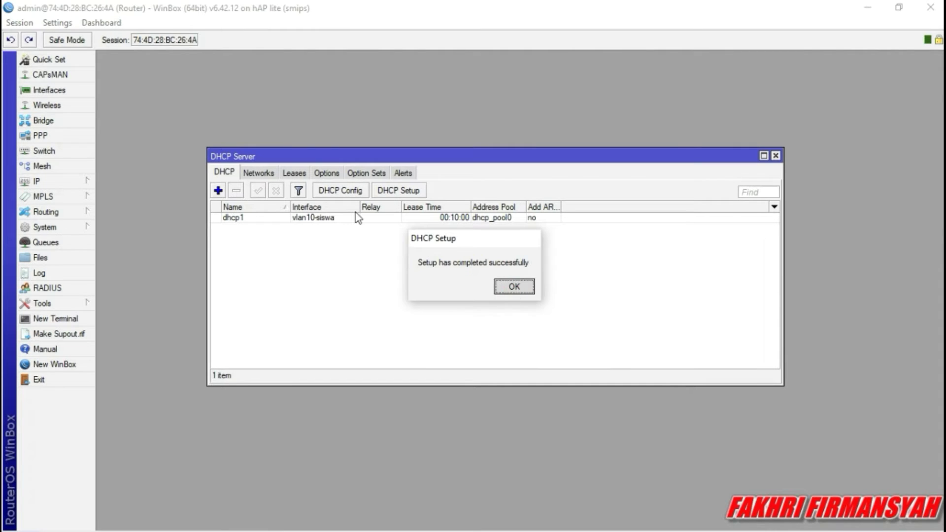
{"action": "key", "text": "Return"}
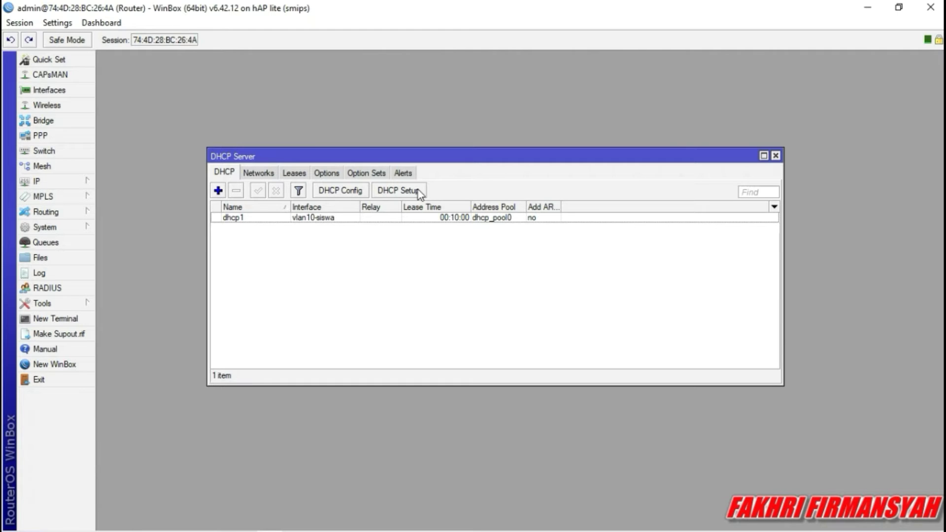
Start DHCP Setup on vlan20-guru, accepting the 192.168.60.0/24 address space and gateway.
{"action": "left_click", "coordinate": [418, 191]}
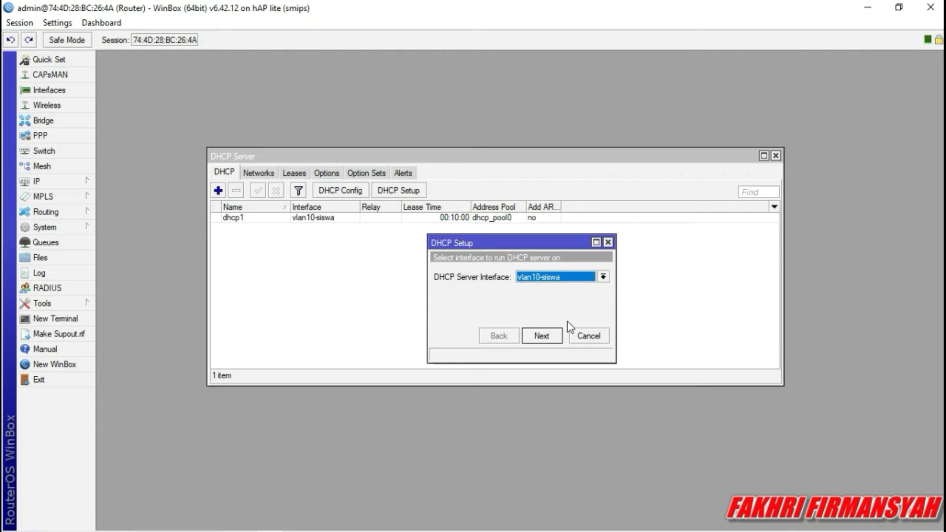
{"action": "left_click", "coordinate": [604, 277]}
{"action": "left_click", "coordinate": [551, 333]}
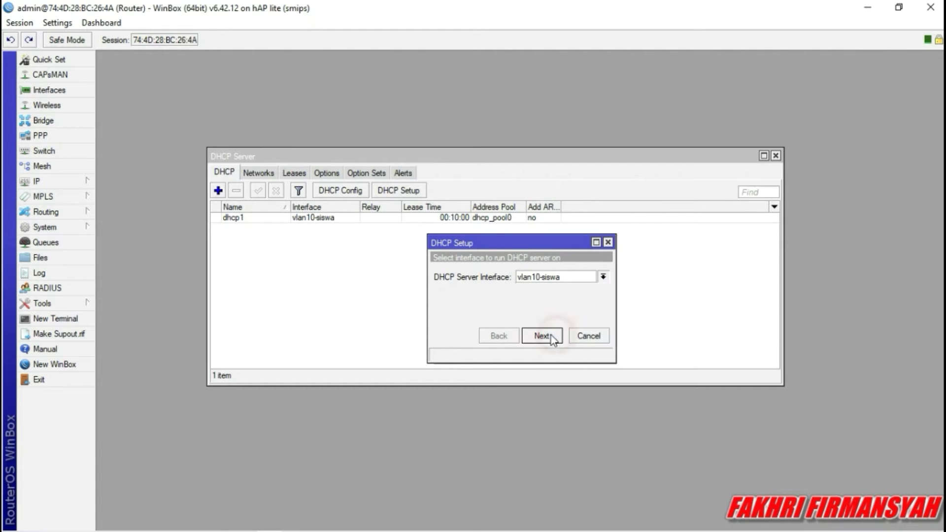
{"action": "left_click", "coordinate": [551, 335]}
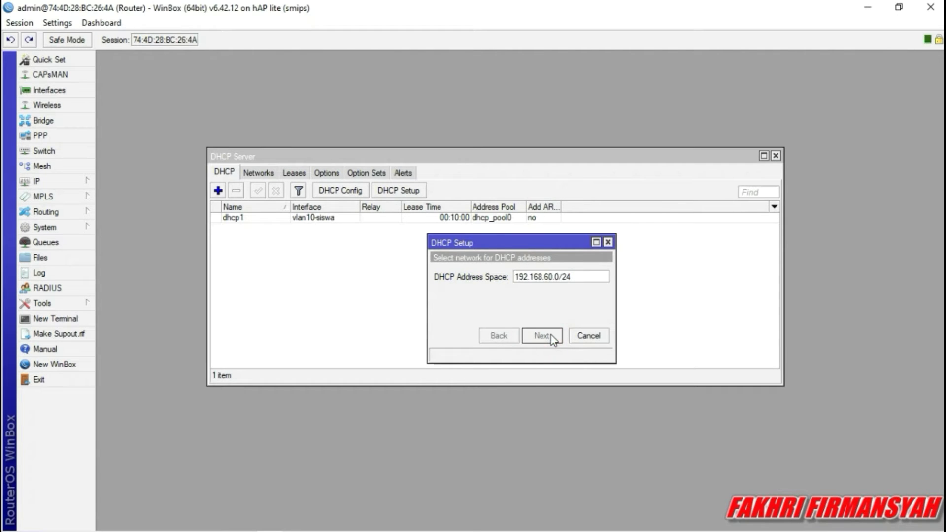
{"action": "left_click", "coordinate": [551, 335]}
{"action": "left_click", "coordinate": [551, 335]}
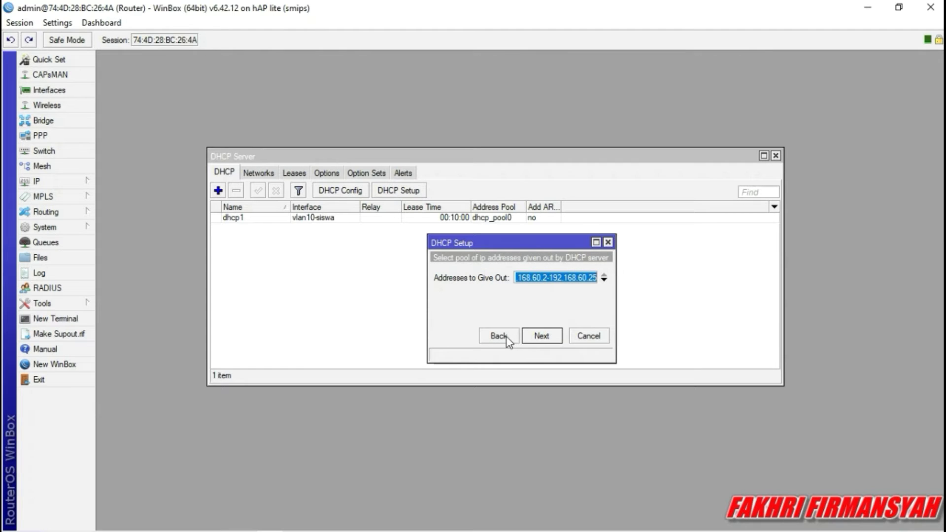
Edit the address pool to 192.168.60.10–192.168.60.50.
{"action": "double_click", "coordinate": [592, 277]}
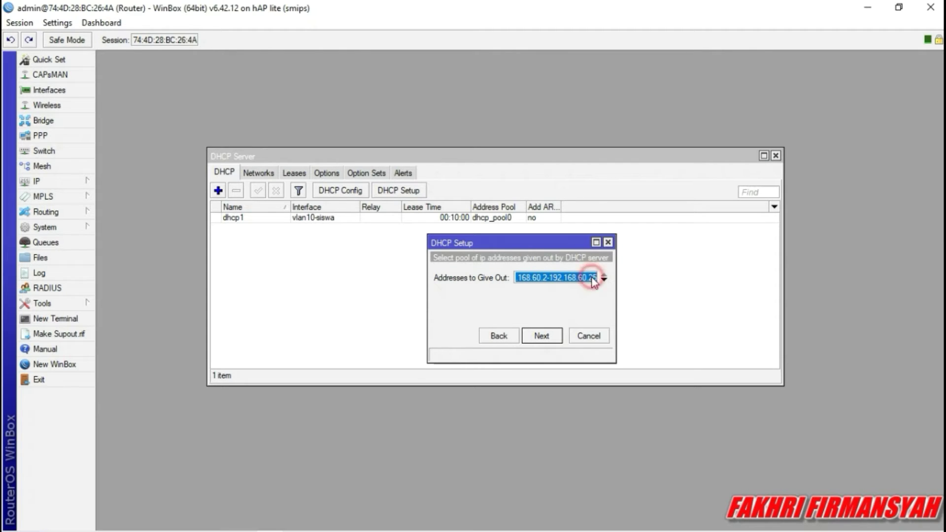
{"action": "double_click", "coordinate": [549, 275]}
{"action": "left_click", "coordinate": [503, 335]}
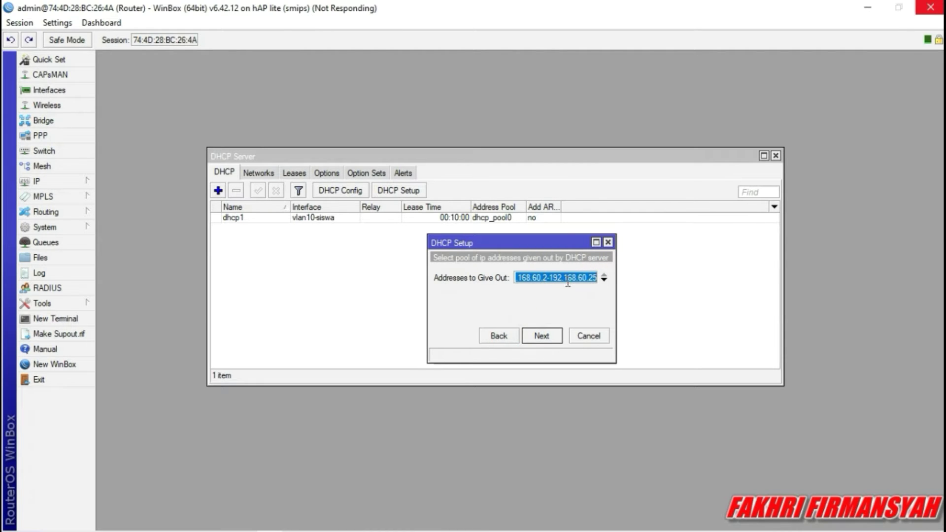
{"action": "left_click", "coordinate": [583, 278]}
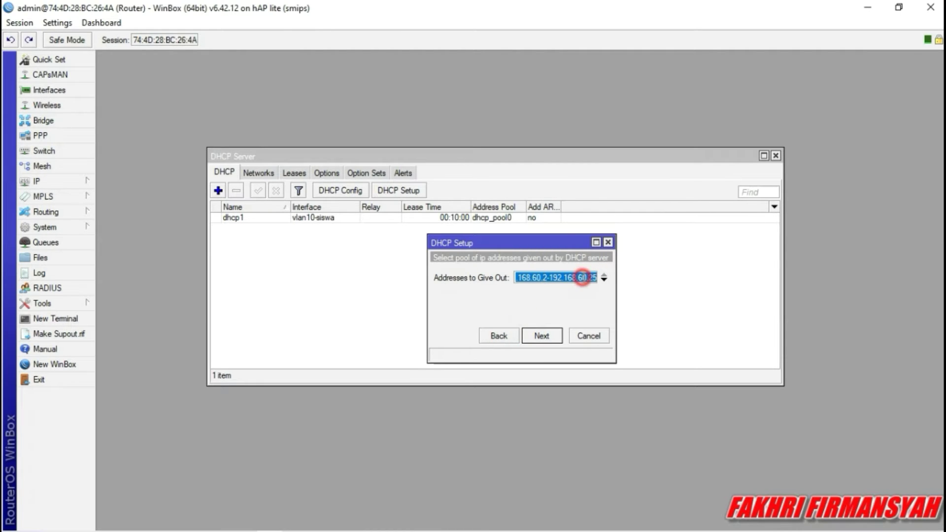
{"action": "left_click", "coordinate": [506, 335]}
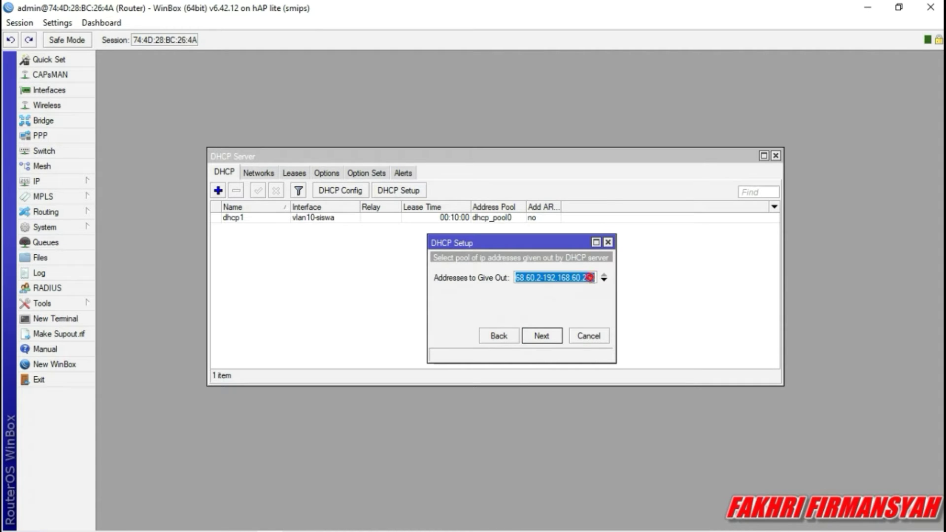
{"action": "left_click", "coordinate": [594, 277]}
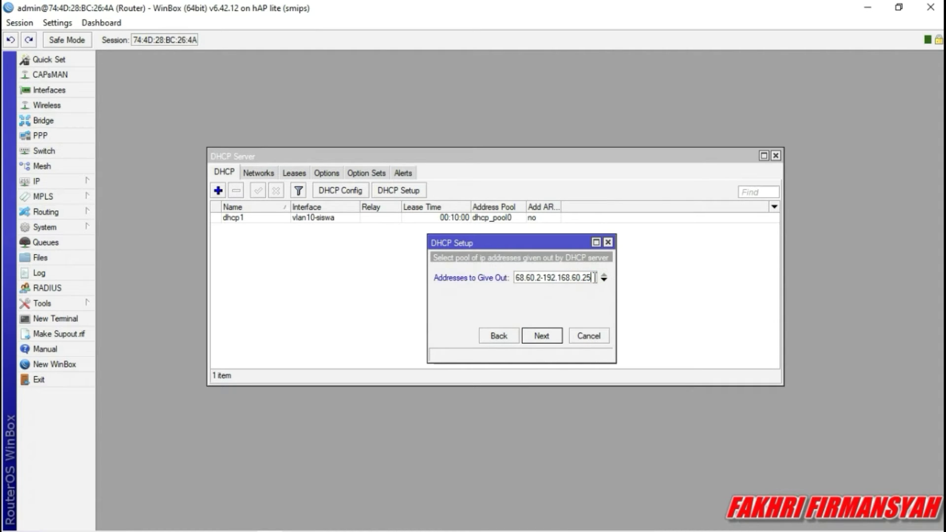
{"action": "key", "text": "BackSpace"}
{"action": "key", "text": "BackSpace"}
{"action": "left_click", "coordinate": [543, 277]}
{"action": "key", "text": "BackSpace"}
{"action": "type", "text": "10"}
{"action": "left_click", "coordinate": [548, 336]}
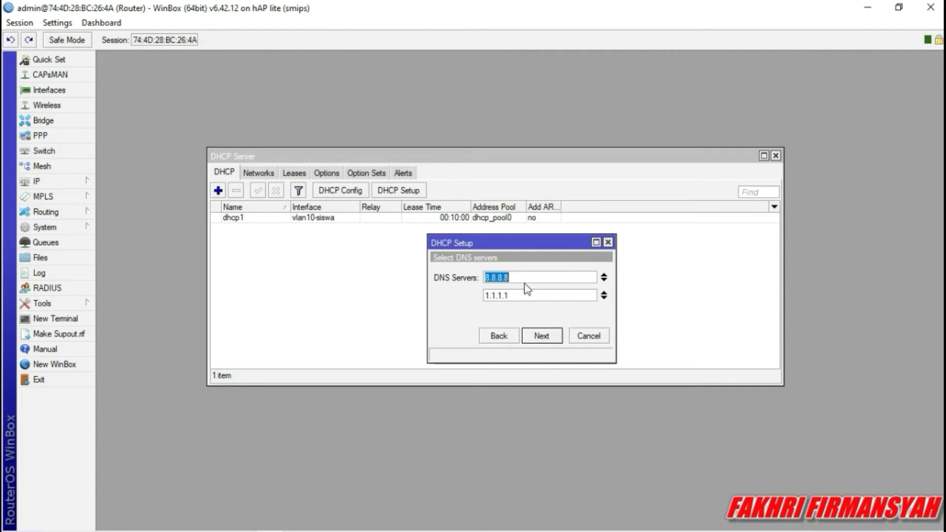
Keep DNS 8.8.8.8 and 1.1.1.1 with 10-minute leases and complete the setup.
{"action": "left_click", "coordinate": [542, 336]}
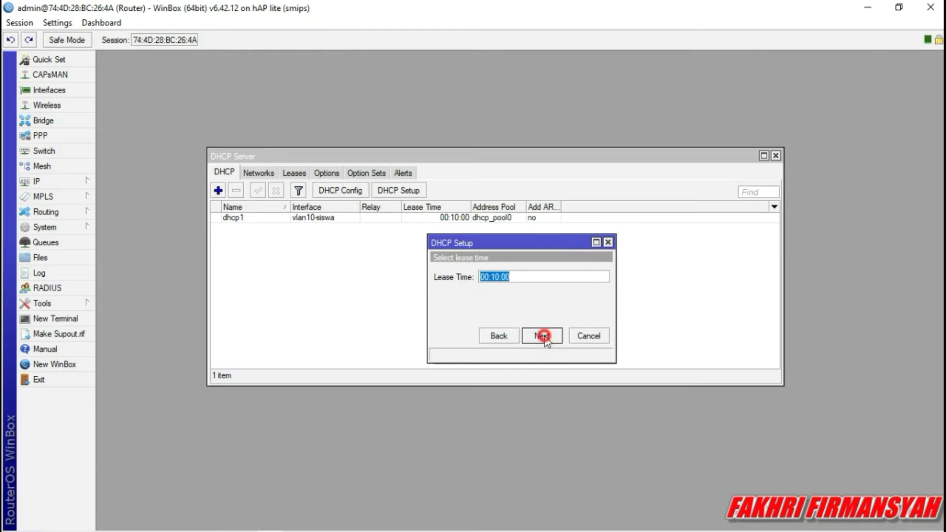
{"action": "left_click", "coordinate": [542, 336]}
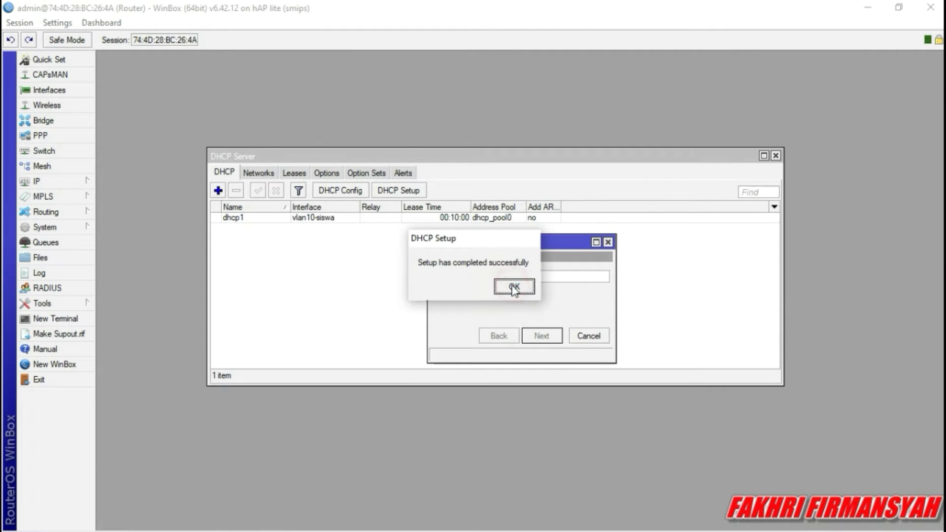
{"action": "left_click", "coordinate": [515, 287]}
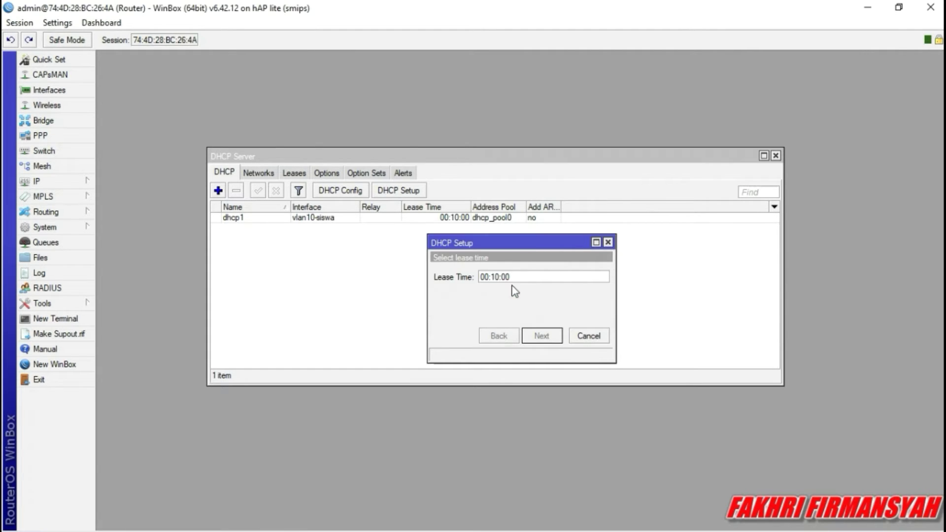
Start DHCP Setup on wlan1, accepting the 192.168.20.0/24 address space and 192.168.20.1 gateway.
{"action": "left_click", "coordinate": [396, 190]}
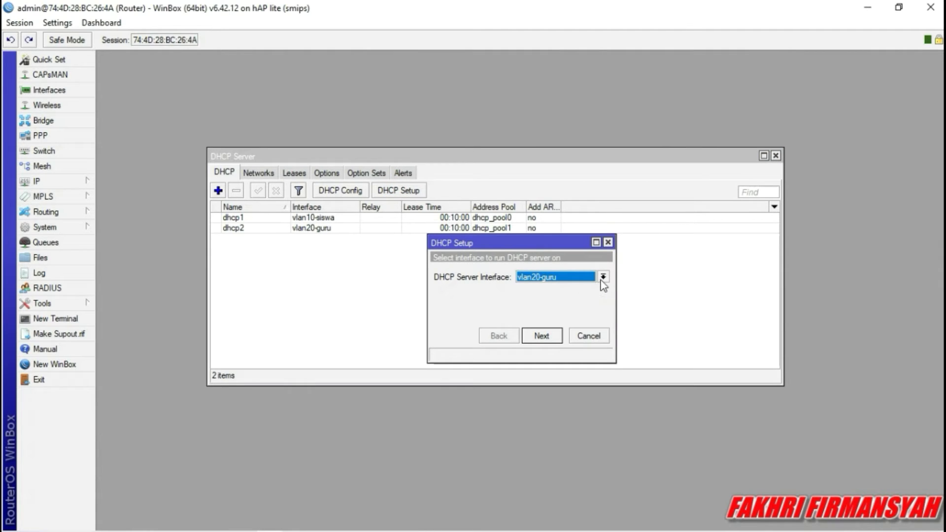
{"action": "left_click", "coordinate": [603, 277]}
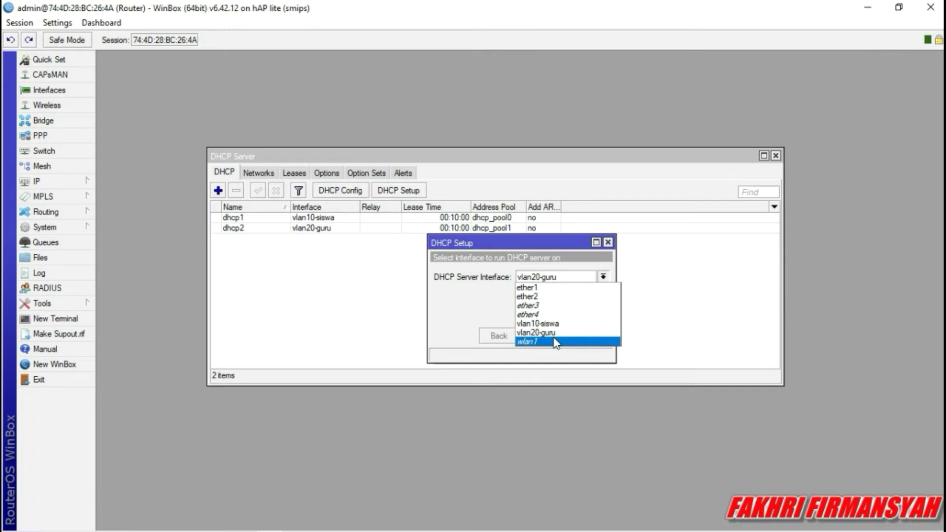
{"action": "left_click", "coordinate": [555, 342]}
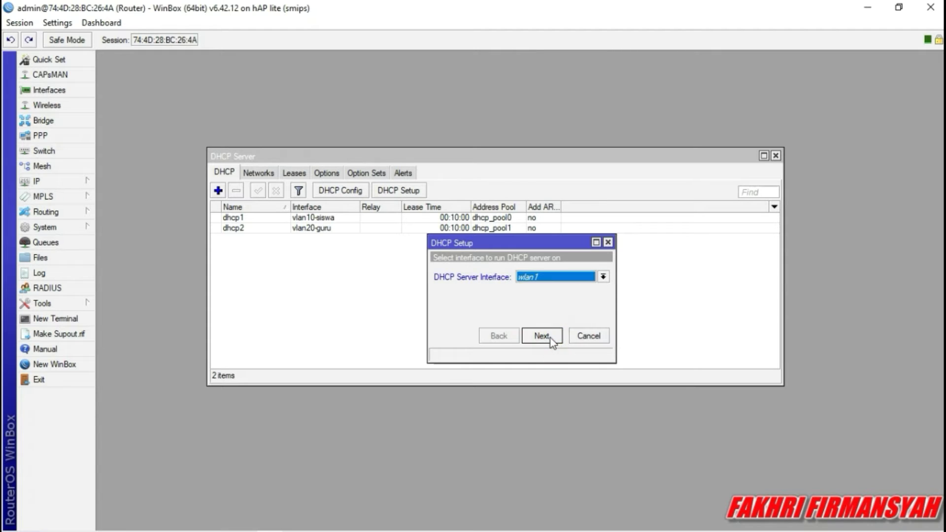
{"action": "left_click", "coordinate": [551, 338]}
{"action": "left_click", "coordinate": [551, 339]}
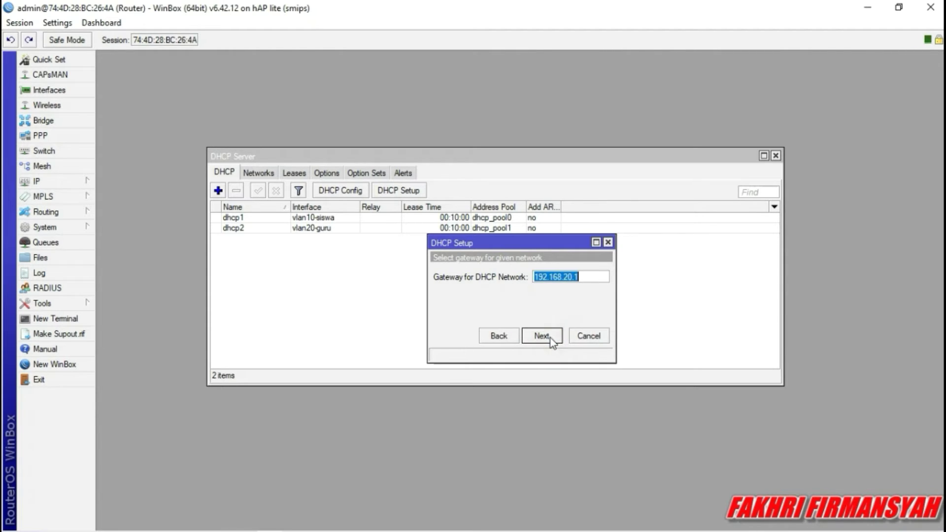
{"action": "left_click", "coordinate": [551, 338]}
Set the pool to 192.168.20.10–192.168.20.50, keep DNS and 10-minute lease, and finish.
{"action": "left_click", "coordinate": [595, 279]}
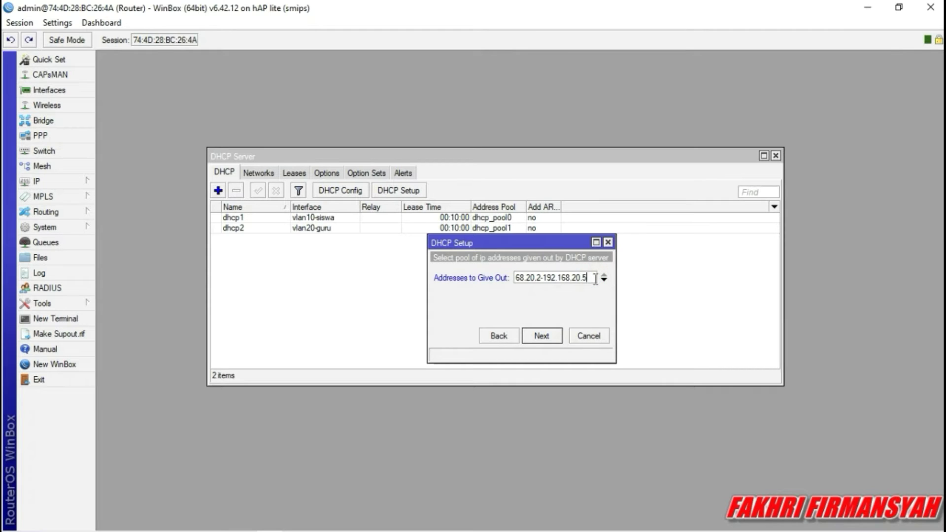
{"action": "type", "text": "50"}
{"action": "left_click", "coordinate": [541, 278]}
{"action": "key", "text": "BackSpace"}
{"action": "type", "text": "10"}
{"action": "left_click", "coordinate": [546, 336]}
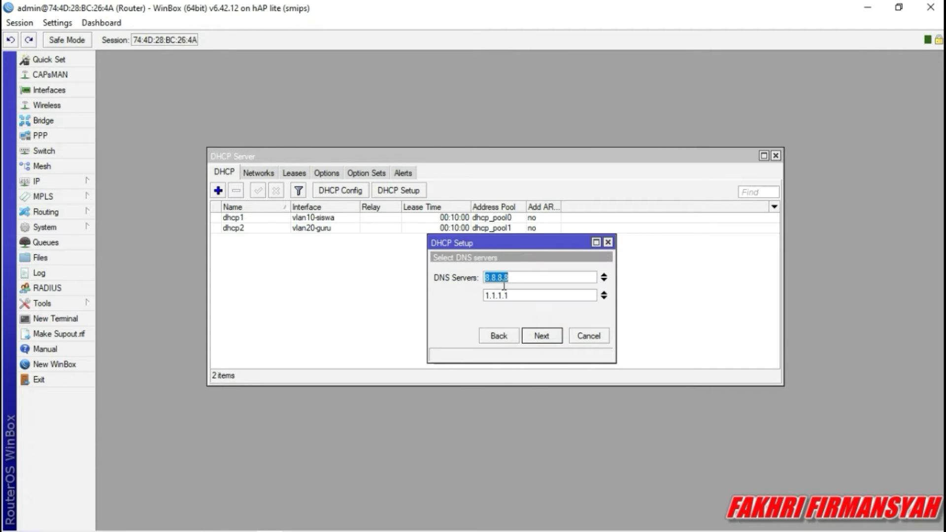
{"action": "left_click", "coordinate": [548, 339]}
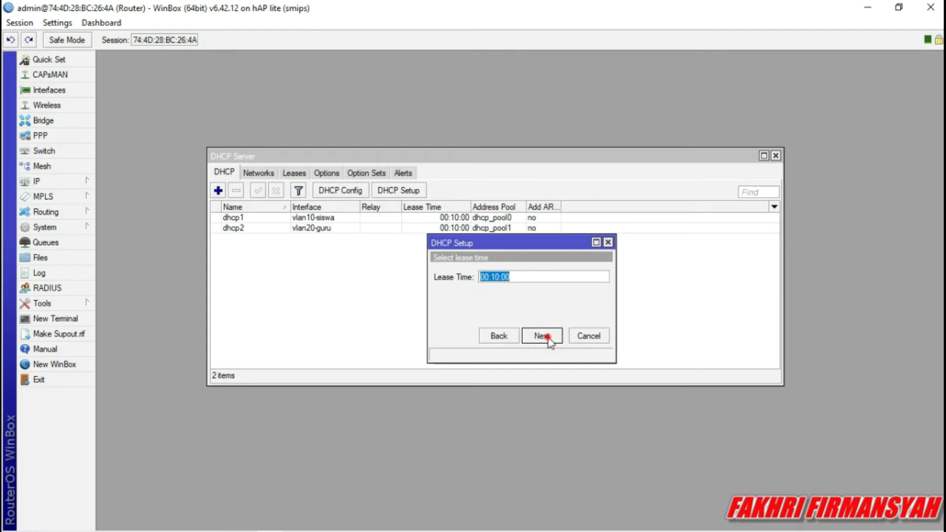
{"action": "left_click", "coordinate": [548, 338]}
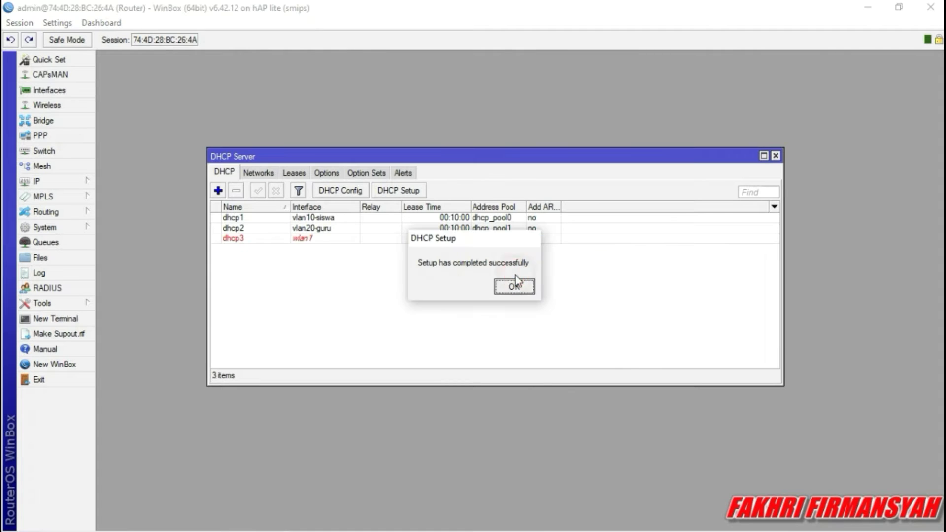
{"action": "left_click", "coordinate": [515, 287]}
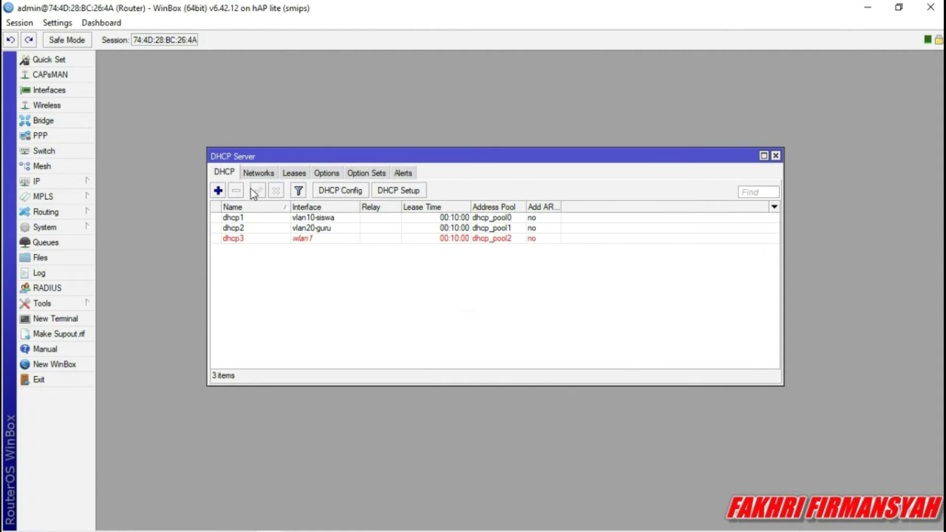
Review the dhcp1, dhcp2 and dhcp3 server entries, then close the DHCP server list.
{"action": "left_click", "coordinate": [258, 219]}
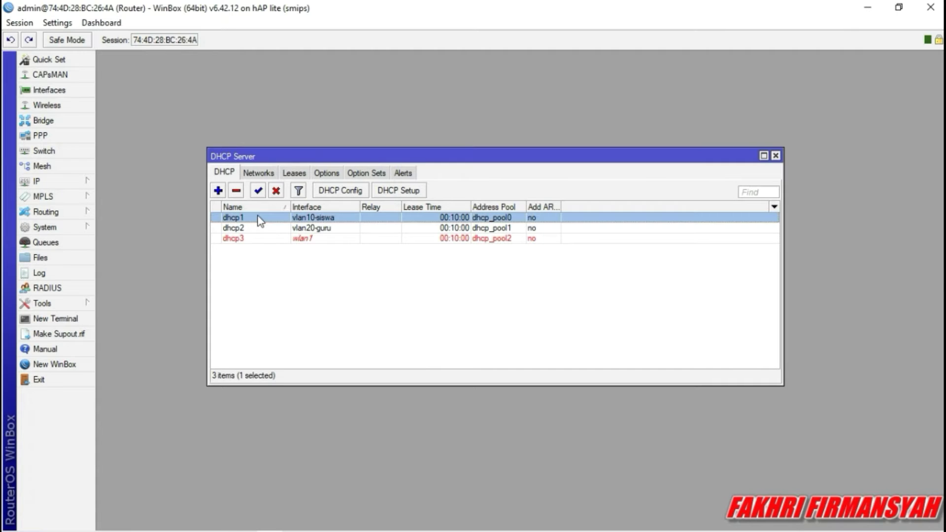
{"action": "left_click", "coordinate": [308, 232]}
{"action": "left_click", "coordinate": [311, 240]}
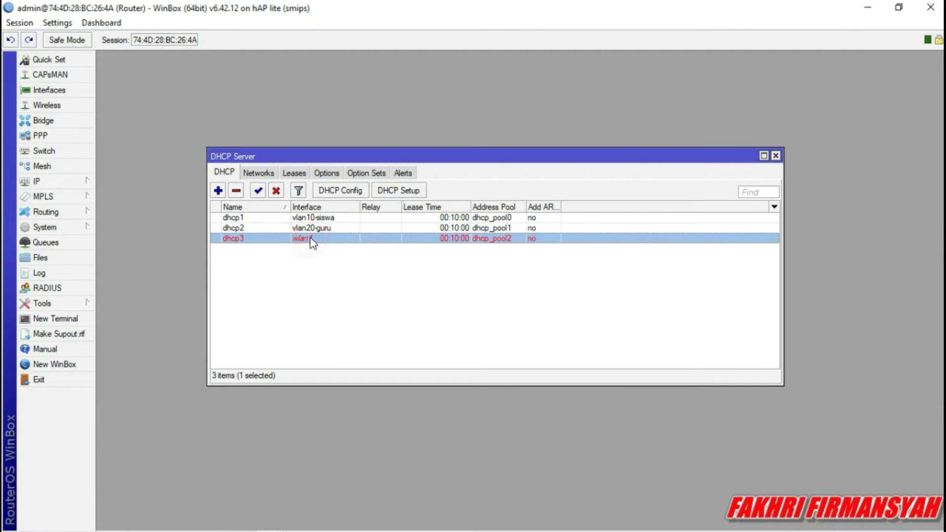
{"action": "left_click", "coordinate": [775, 157]}
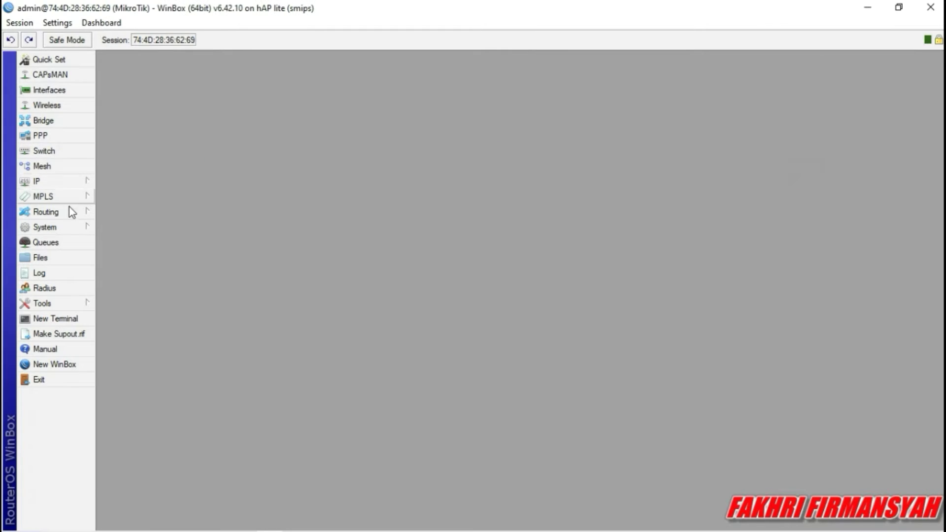
Enable the wlan1 interface in Wireless Tables and switch to the Security Profiles list.
{"action": "left_click", "coordinate": [46, 105]}
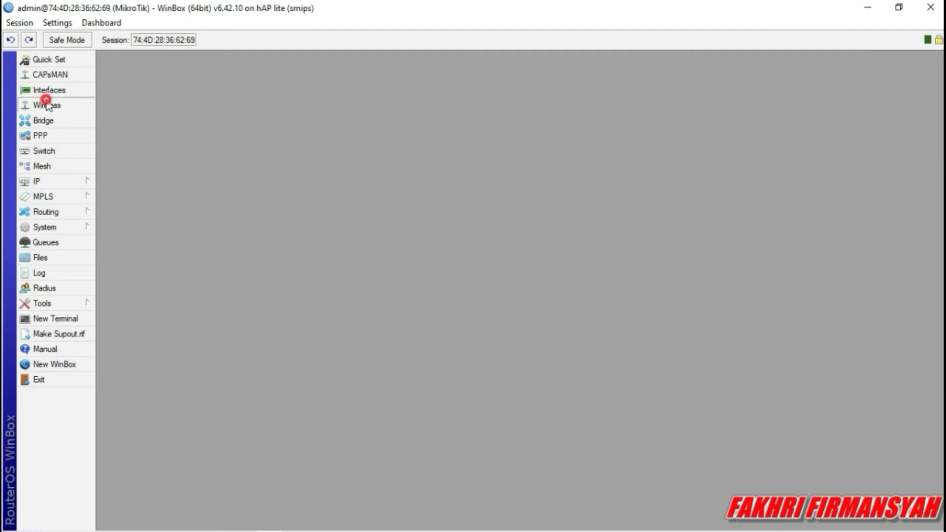
{"action": "left_click", "coordinate": [219, 232]}
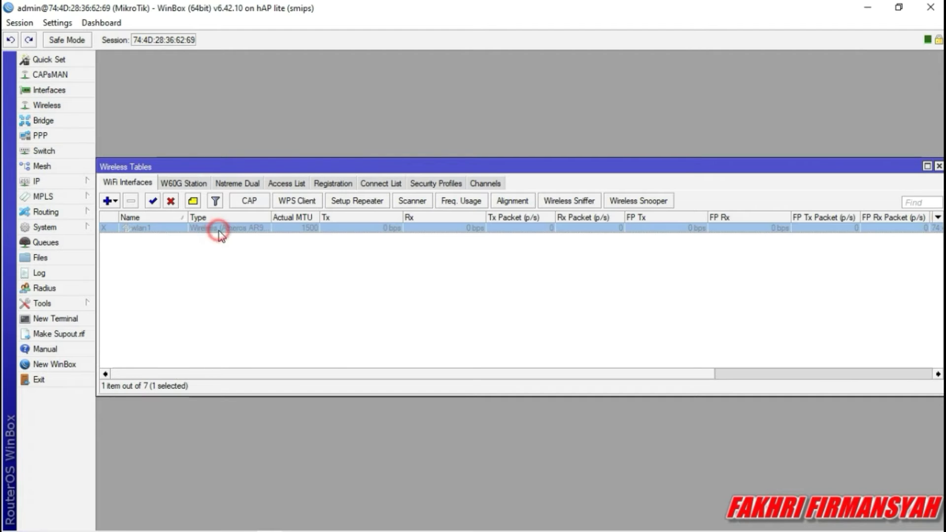
{"action": "left_click", "coordinate": [152, 201]}
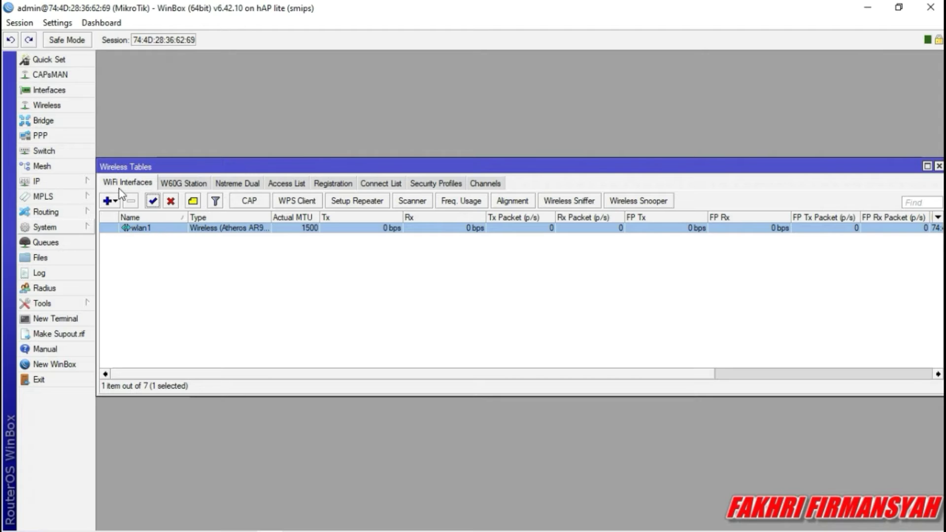
{"action": "left_click", "coordinate": [170, 201]}
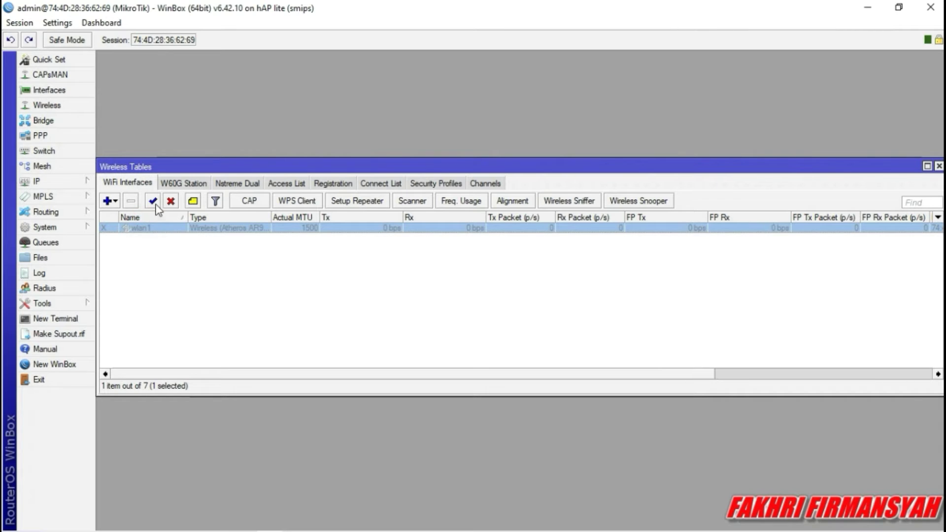
{"action": "left_click", "coordinate": [153, 201]}
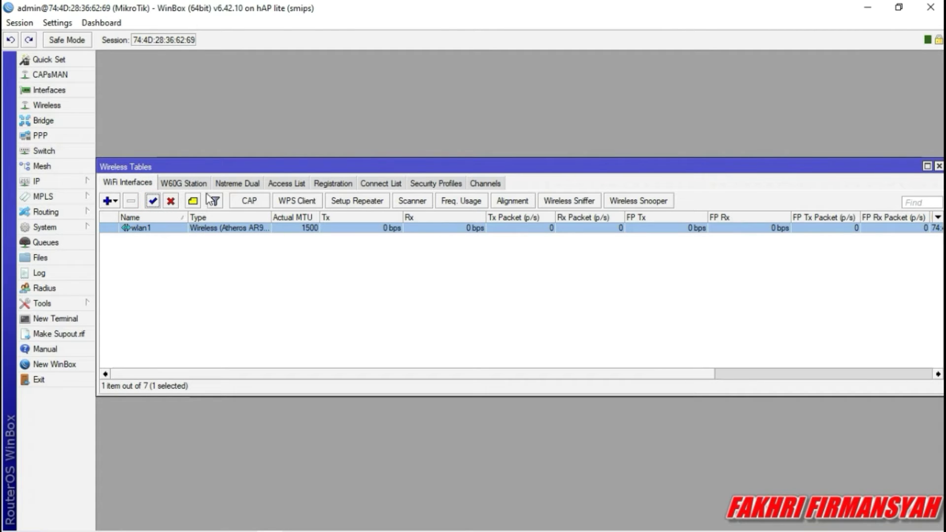
{"action": "left_click", "coordinate": [446, 185]}
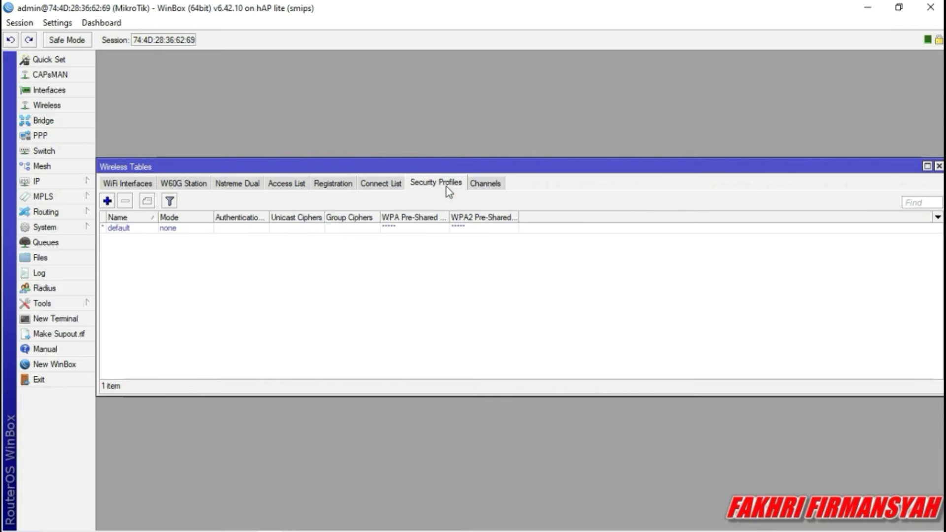
Create a new security profile named 'fa' with WPA EAP and WPA2 EAP enabled.
{"action": "left_click", "coordinate": [107, 201]}
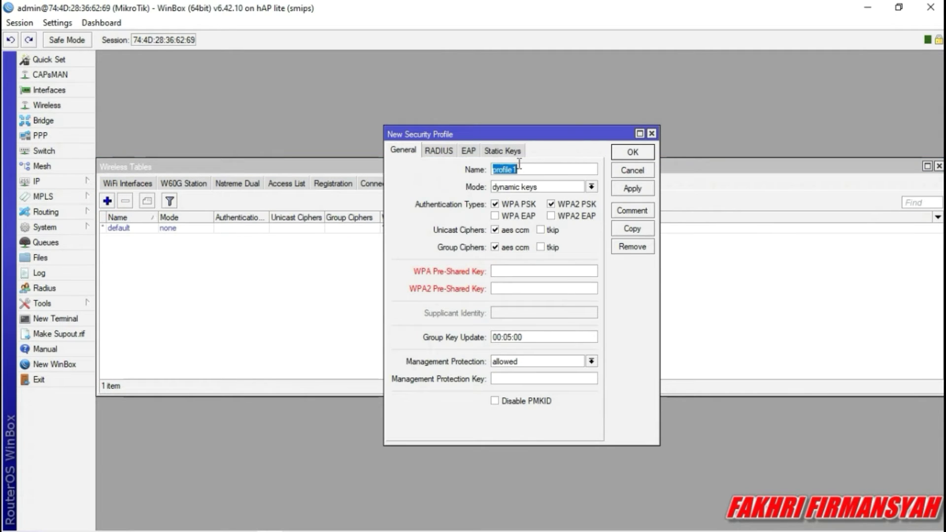
{"action": "key", "text": "BackSpace"}
{"action": "type", "text": "fakhriii"}
{"action": "left_click", "coordinate": [551, 216]}
{"action": "left_click", "coordinate": [509, 220]}
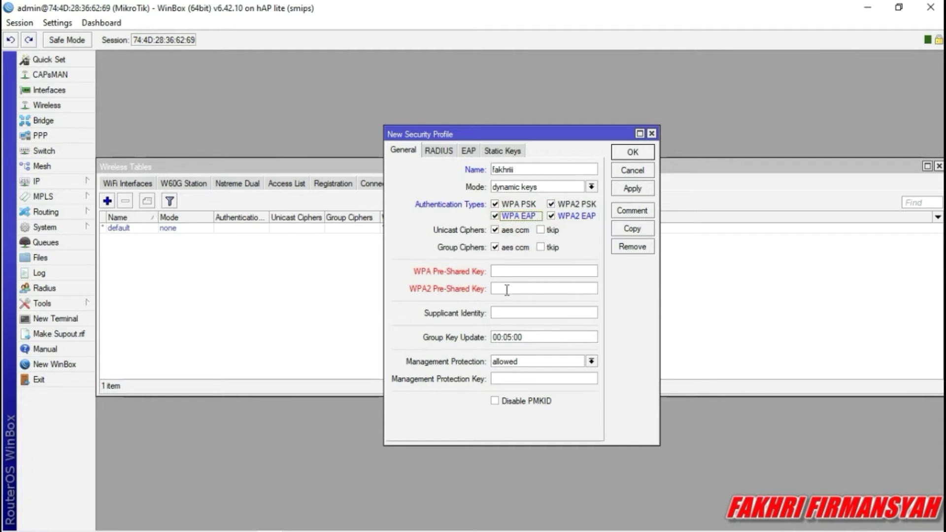
Enter the WPA and WPA2 pre-shared keys and save the security profile.
{"action": "left_click", "coordinate": [506, 272]}
{"action": "type", "text": "********"}
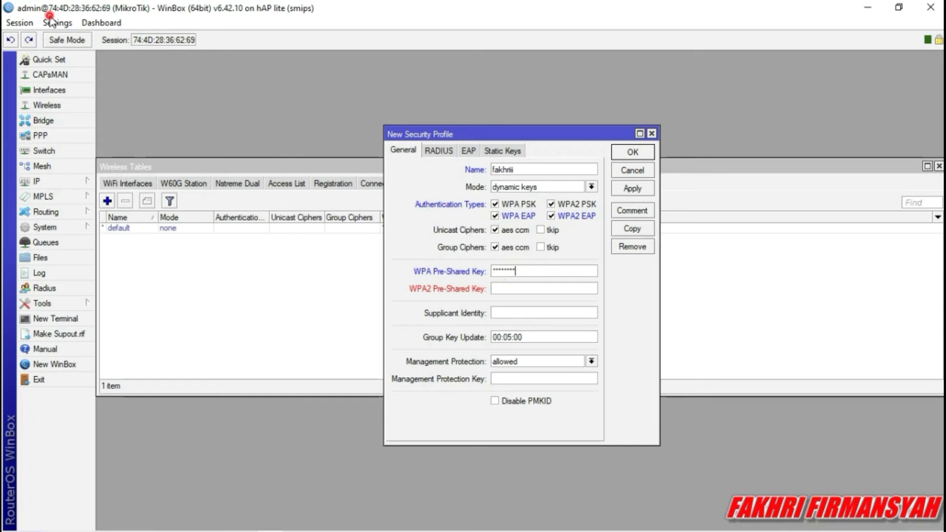
{"action": "left_click", "coordinate": [52, 22]}
{"action": "left_click", "coordinate": [70, 52]}
{"action": "left_click", "coordinate": [513, 295]}
{"action": "type", "text": "12345678"}
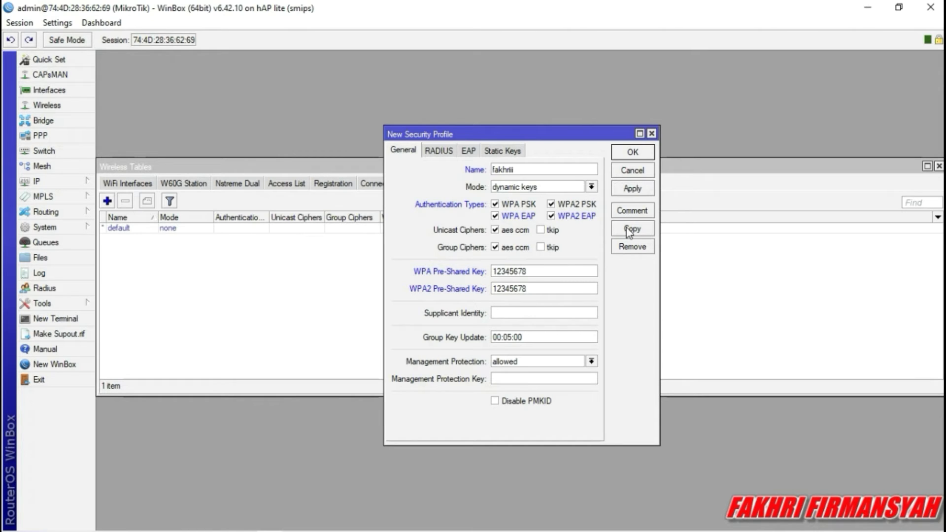
{"action": "left_click", "coordinate": [634, 188]}
{"action": "left_click", "coordinate": [635, 152]}
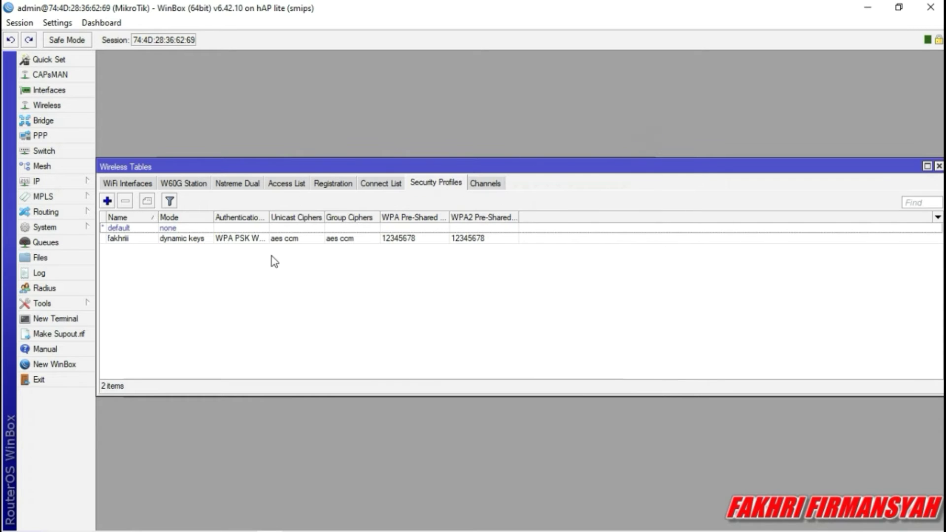
{"action": "left_click", "coordinate": [127, 183]}
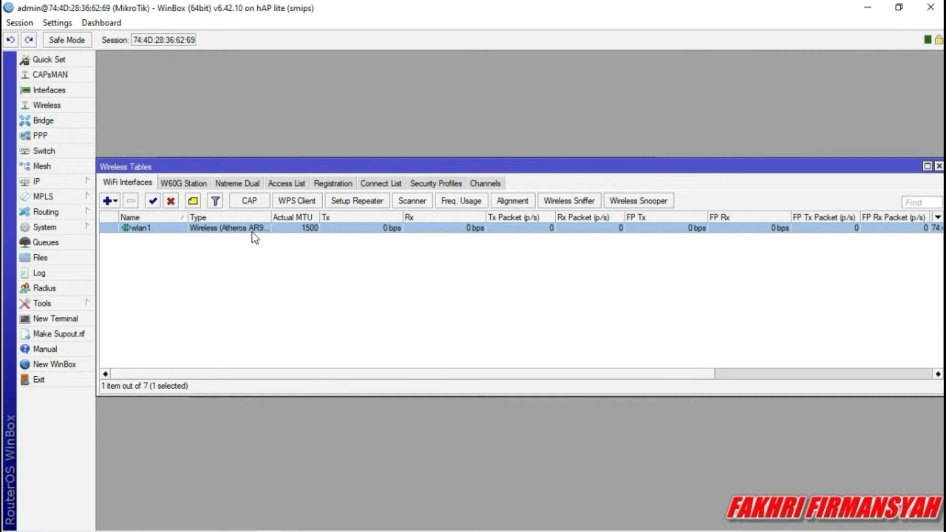
Set wlan1 to ap bridge mode with SSID UKK_14 and the new security profile.
{"action": "double_click", "coordinate": [148, 229]}
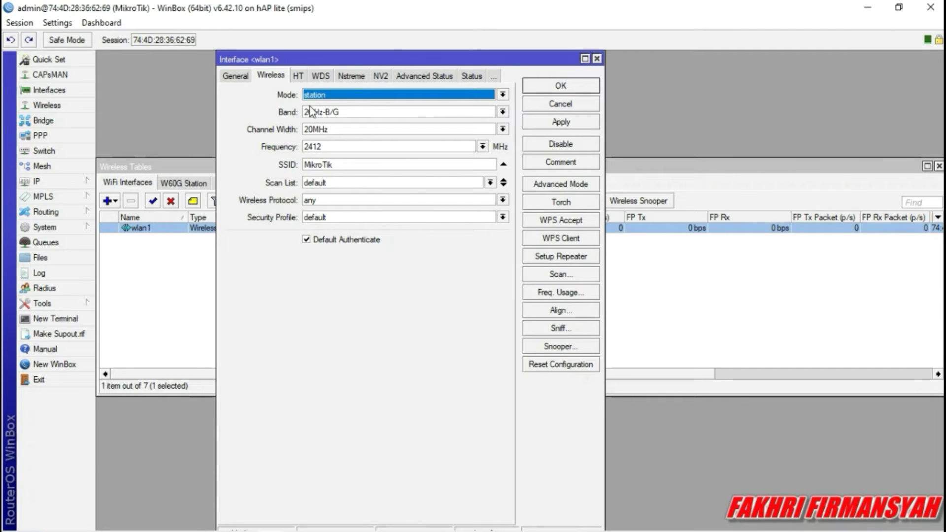
{"action": "left_click", "coordinate": [503, 96]}
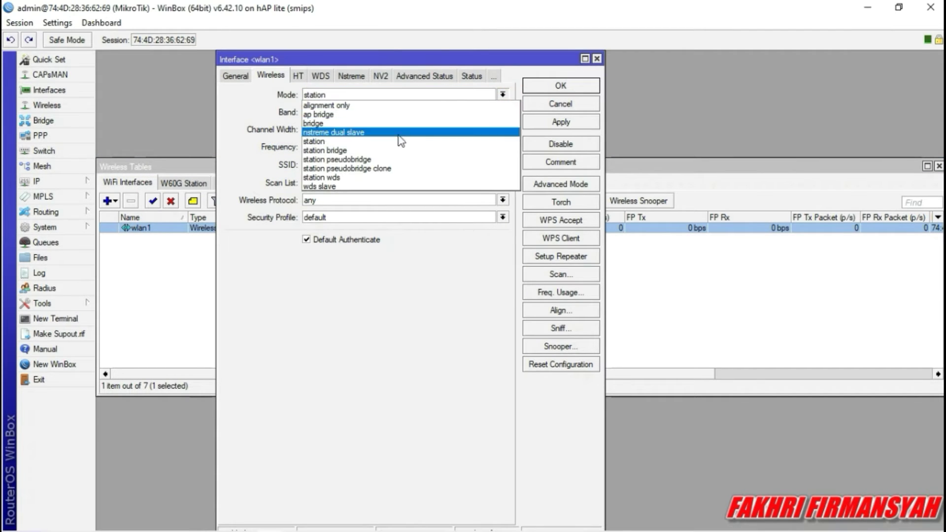
{"action": "left_click", "coordinate": [372, 115]}
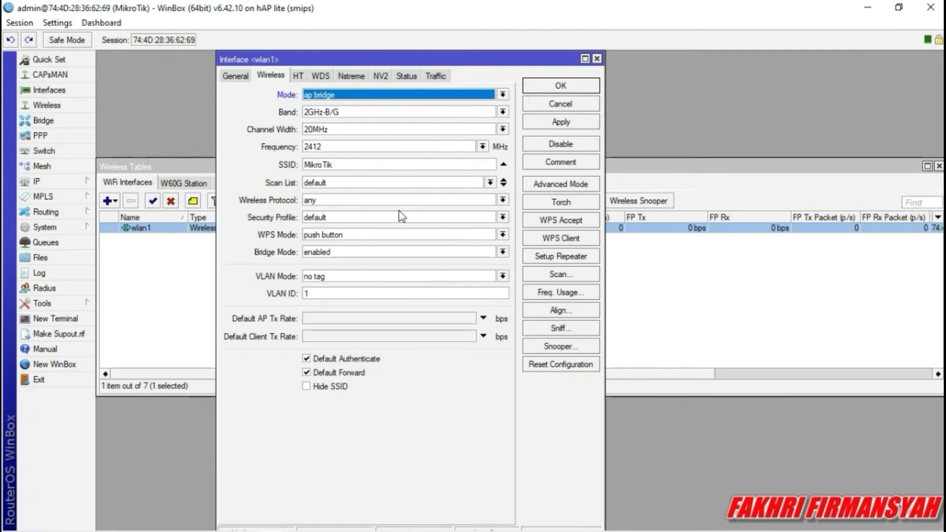
{"action": "left_click", "coordinate": [424, 165]}
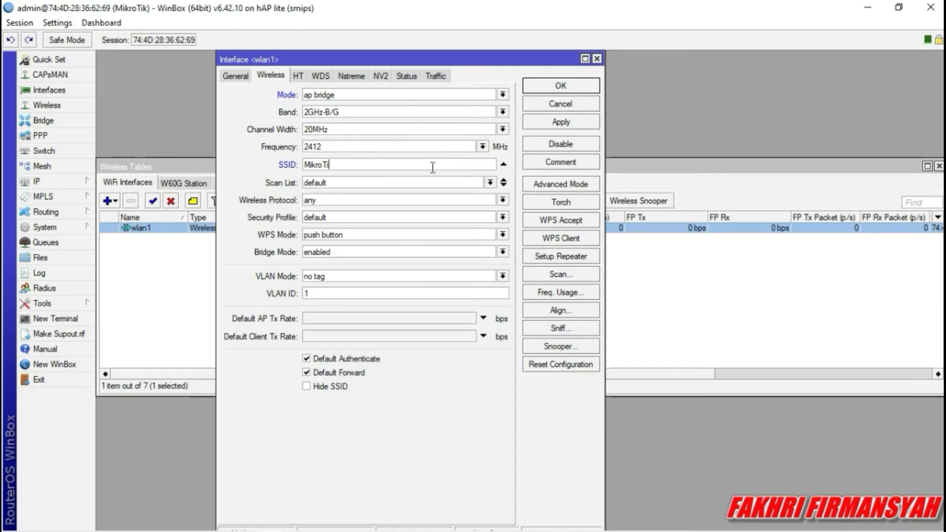
{"action": "key", "text": "BackSpace"}
{"action": "key", "text": "BackSpace"}
{"action": "key", "text": "BackSpace"}
{"action": "key", "text": "BackSpace"}
{"action": "key", "text": "BackSpace"}
{"action": "key", "text": "BackSpace"}
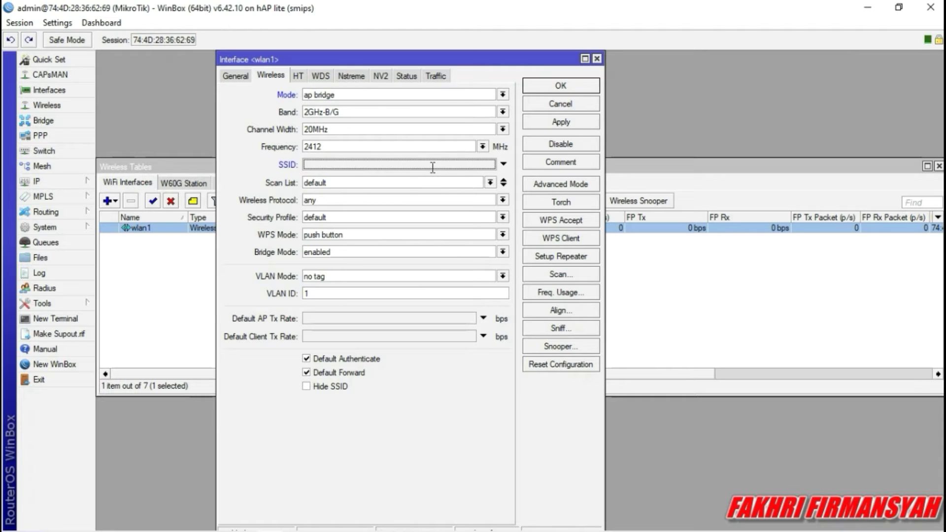
{"action": "type", "text": "UKK_14"}
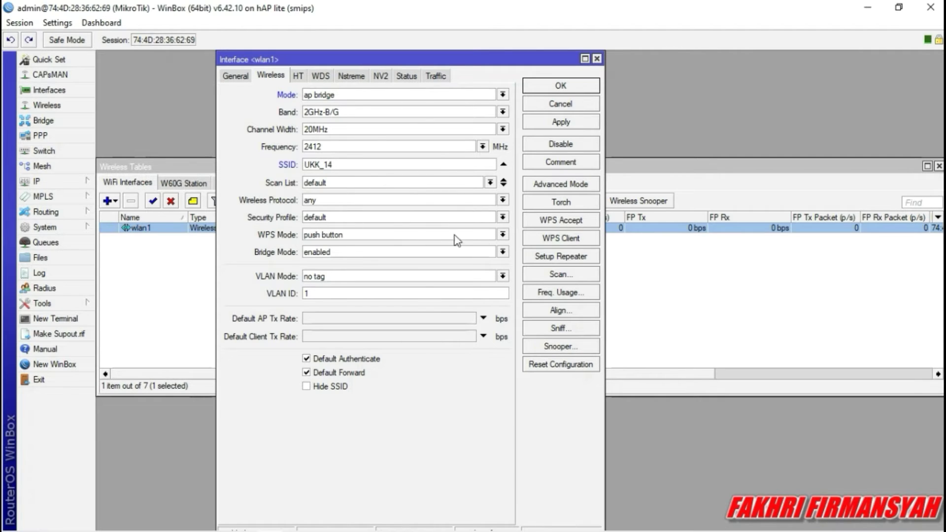
{"action": "left_click", "coordinate": [503, 218]}
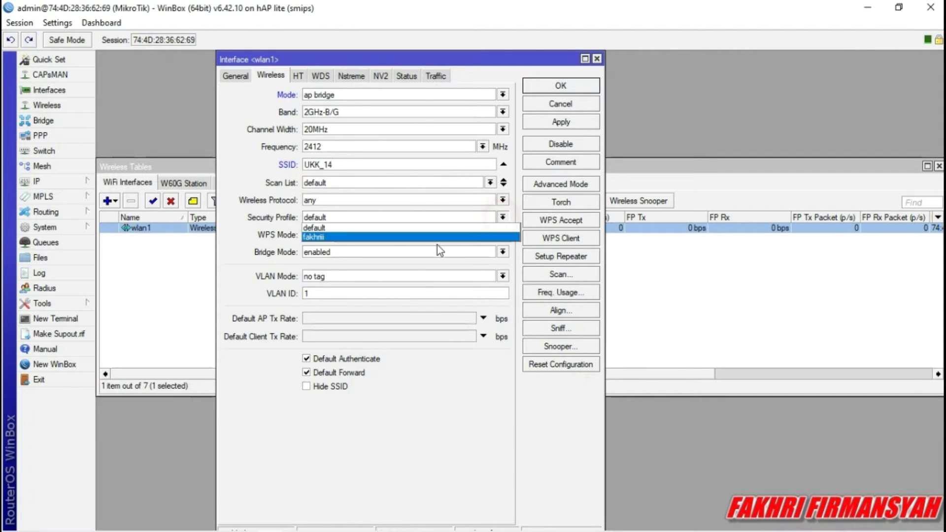
{"action": "left_click", "coordinate": [437, 243]}
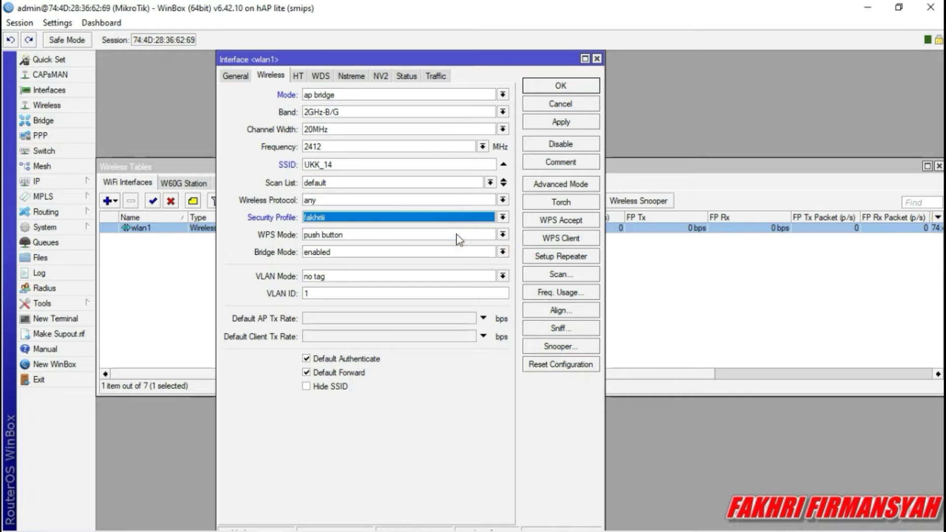
{"action": "left_click", "coordinate": [550, 122]}
{"action": "left_click", "coordinate": [549, 85]}
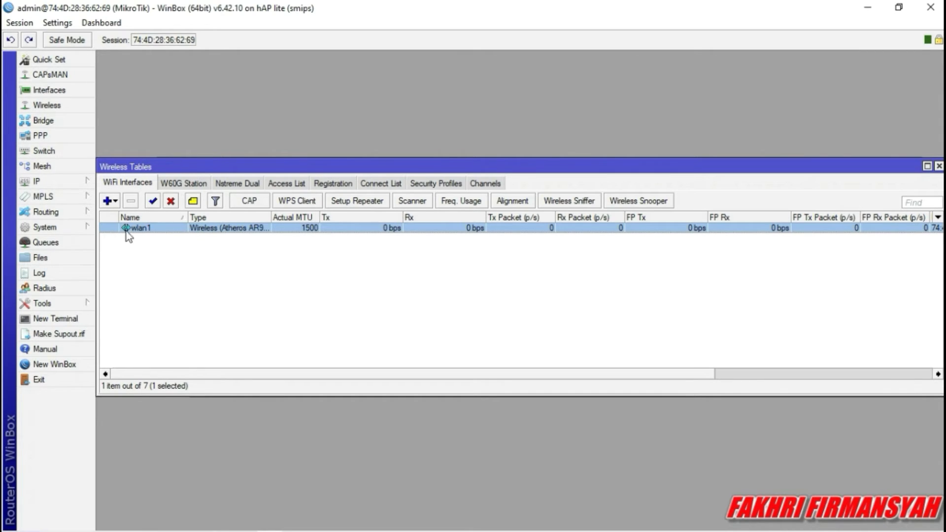
Open IP > Hotspot and look over the Servers and Server Profiles lists.
{"action": "left_click", "coordinate": [44, 182]}
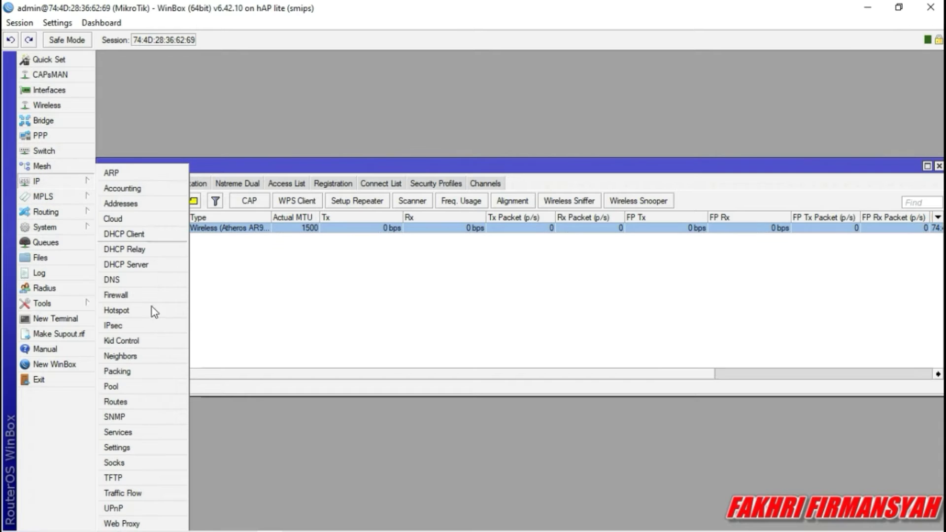
{"action": "left_click", "coordinate": [324, 197]}
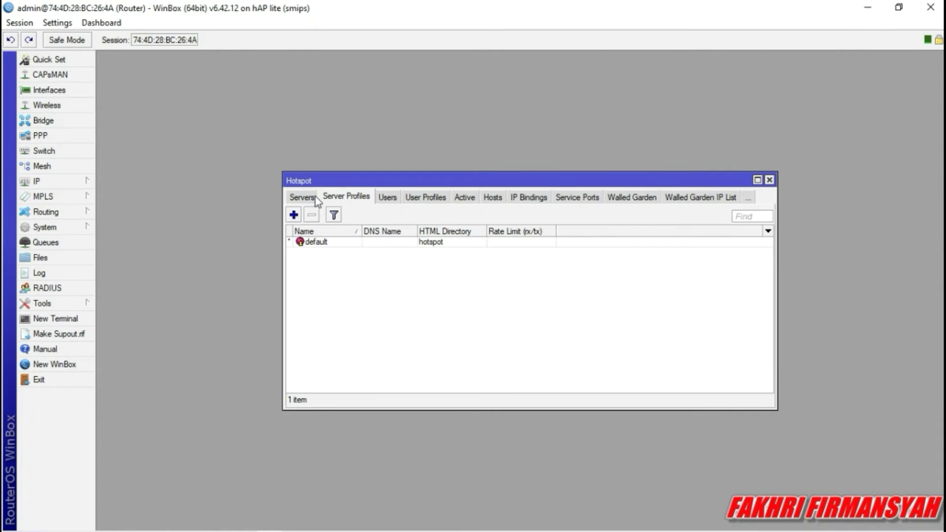
{"action": "left_click", "coordinate": [302, 196]}
{"action": "left_click", "coordinate": [333, 201]}
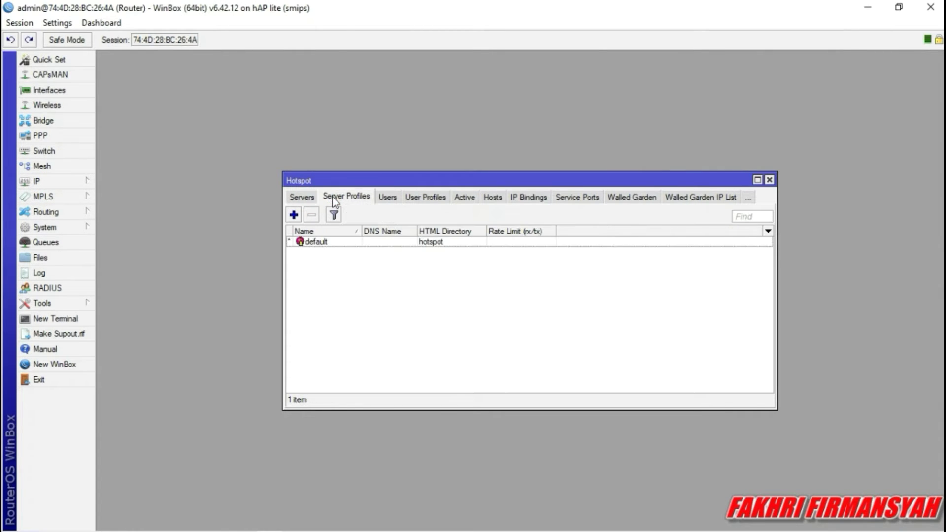
{"action": "left_click", "coordinate": [311, 196]}
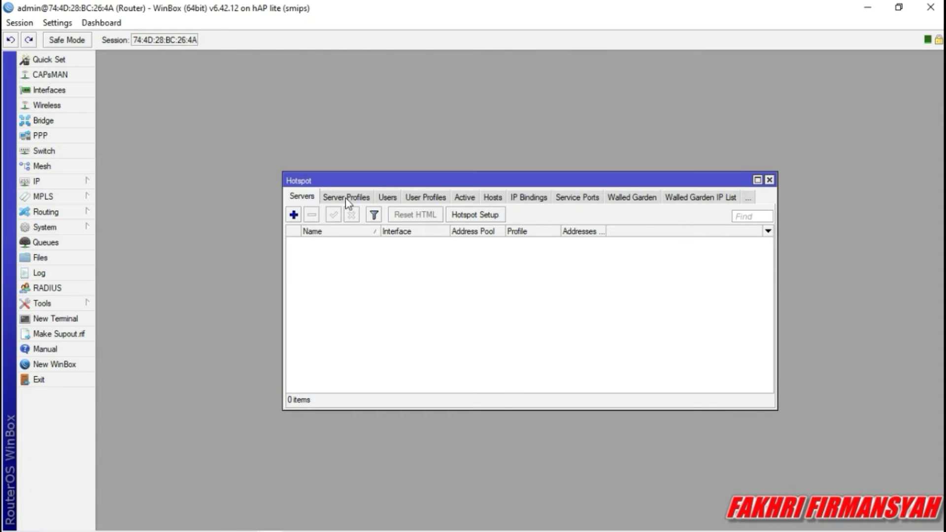
Run Hotspot Setup on wlan1, accepting 192.168.20.1/24, the pool, no certificate, SMTP and DNS.
{"action": "left_click", "coordinate": [469, 216]}
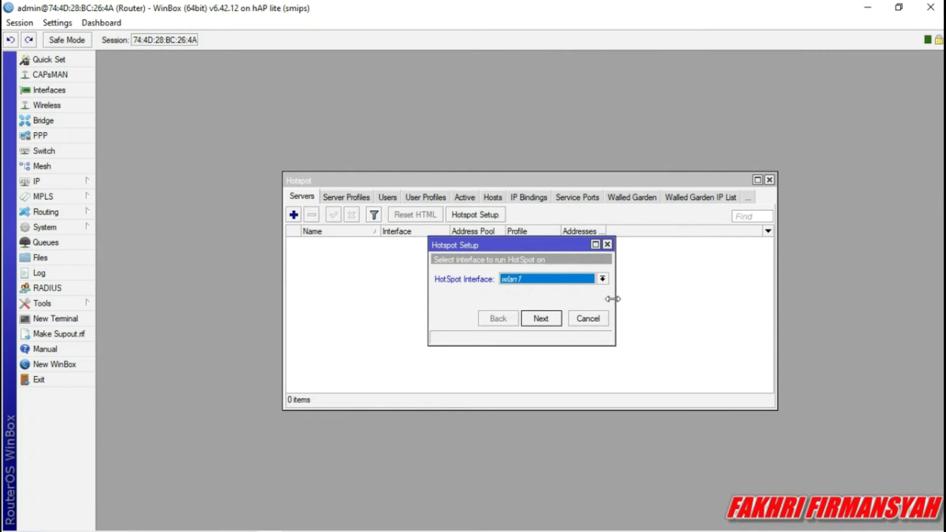
{"action": "left_click", "coordinate": [602, 279]}
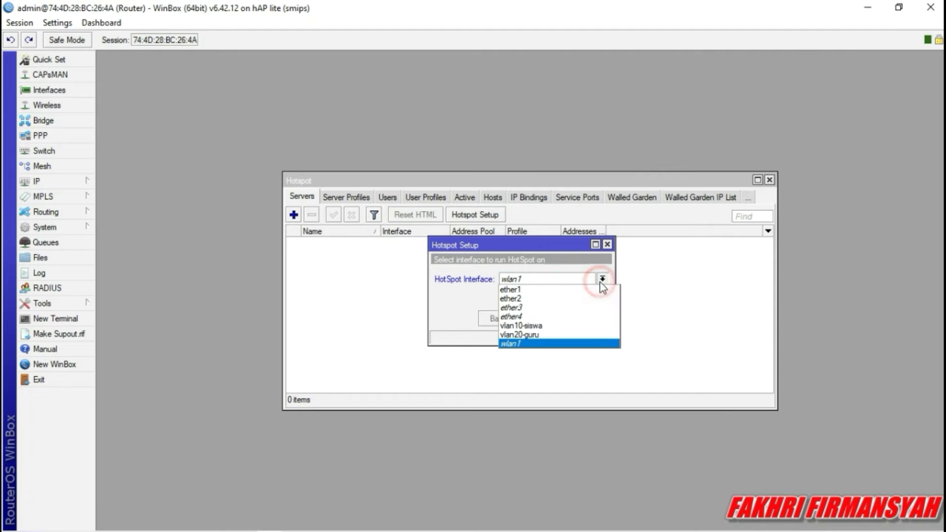
{"action": "left_click", "coordinate": [587, 279]}
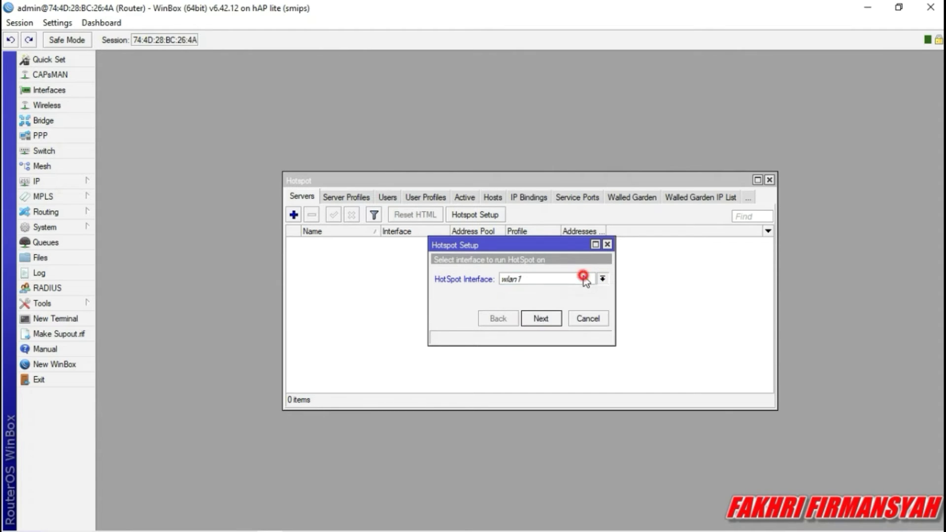
{"action": "left_click", "coordinate": [540, 319]}
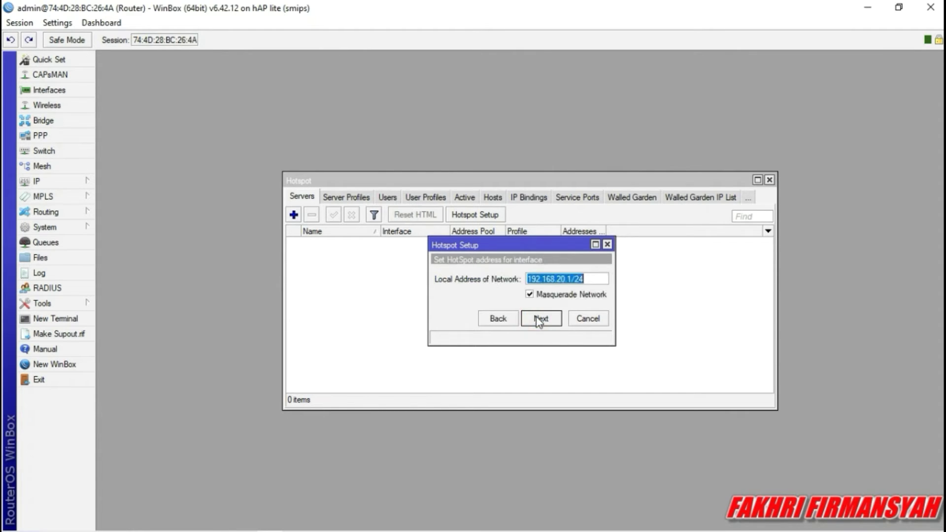
{"action": "left_click", "coordinate": [539, 318]}
{"action": "left_click", "coordinate": [540, 319]}
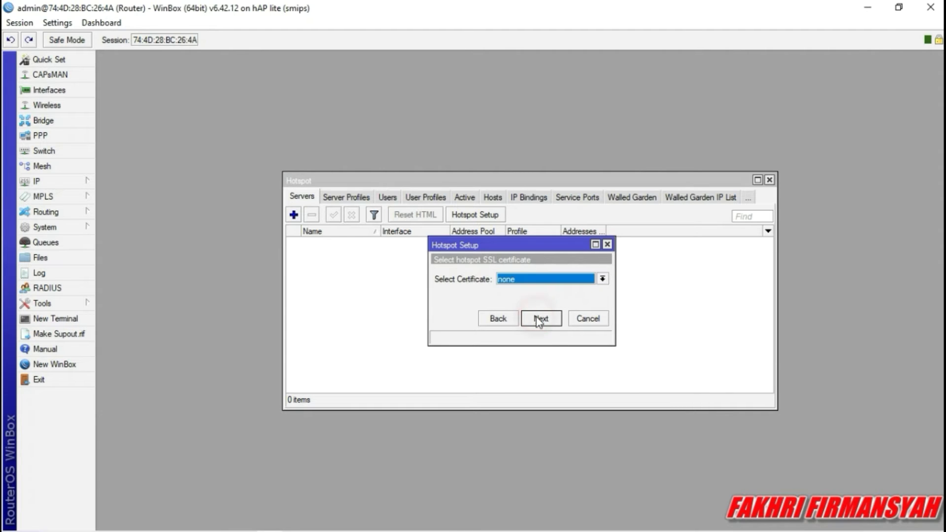
{"action": "left_click", "coordinate": [540, 319]}
{"action": "left_click", "coordinate": [540, 318]}
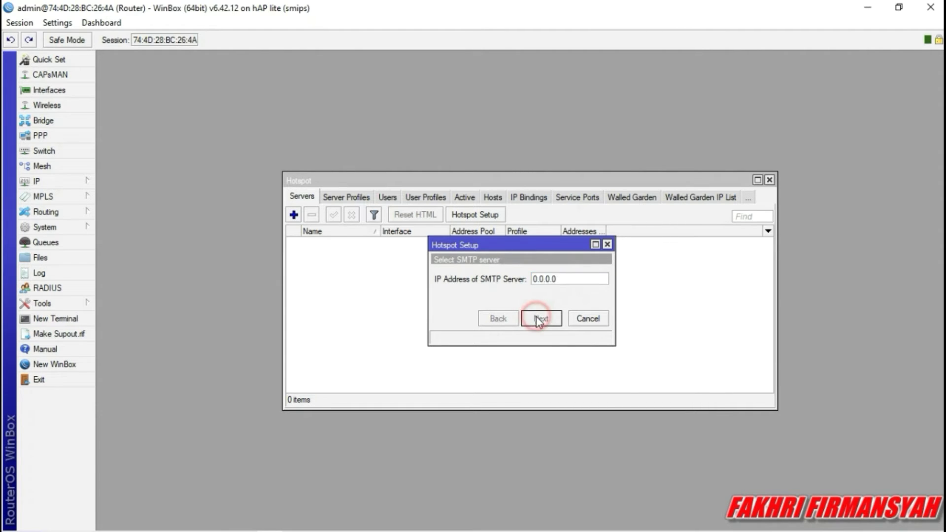
{"action": "left_click", "coordinate": [540, 319]}
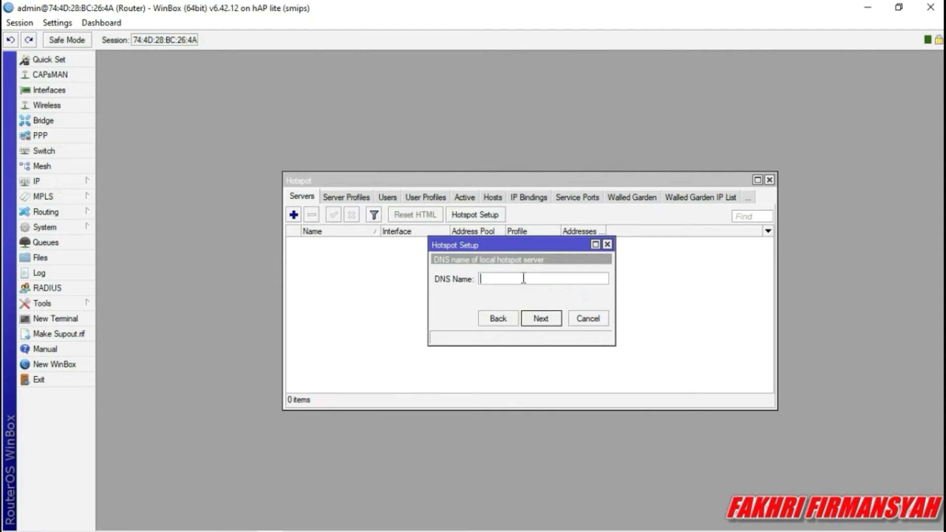
Set the hotspot DNS name to portalsmk.sch.id, enter the local user's password, and finish.
{"action": "type", "text": "portalsmk.sch"}
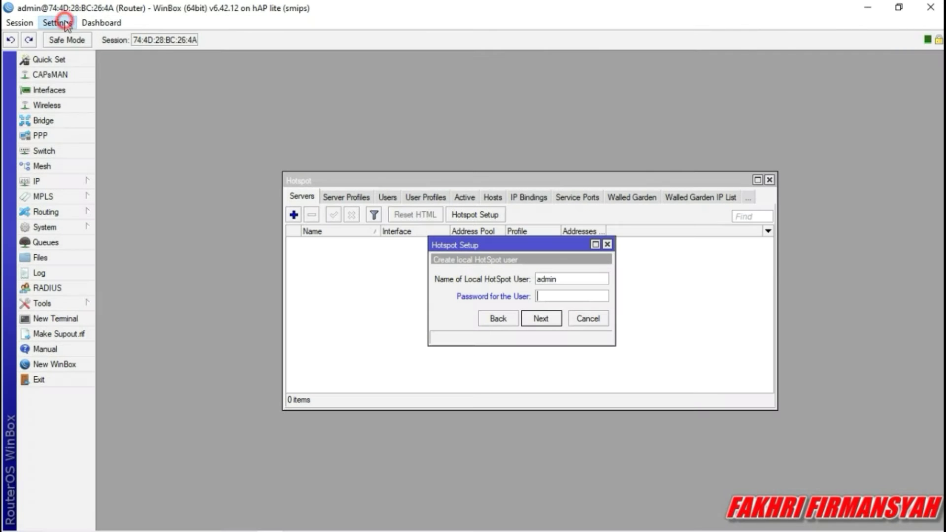
{"action": "left_click", "coordinate": [58, 22]}
{"action": "left_click", "coordinate": [83, 56]}
{"action": "type", "text": "2"}
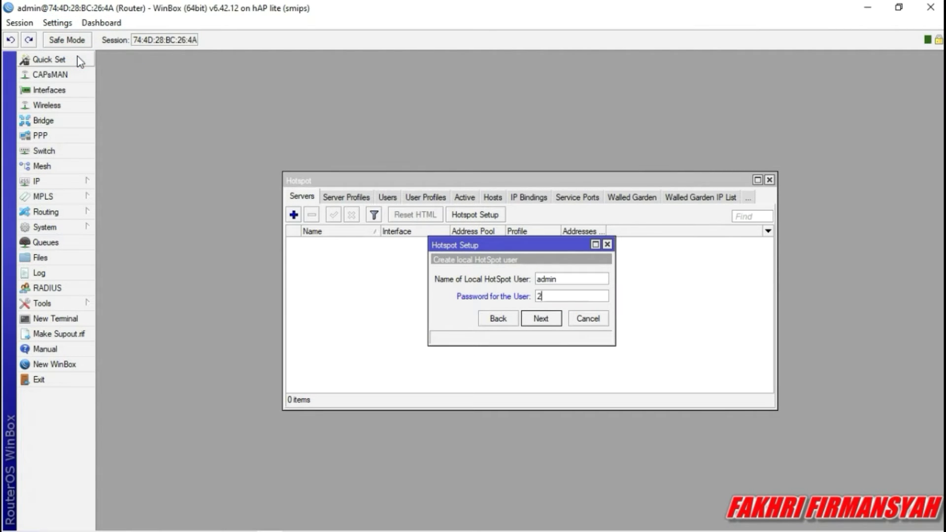
{"action": "left_click", "coordinate": [551, 296]}
{"action": "key", "text": "BackSpace"}
{"action": "type", "text": "12"}
{"action": "left_click", "coordinate": [535, 319]}
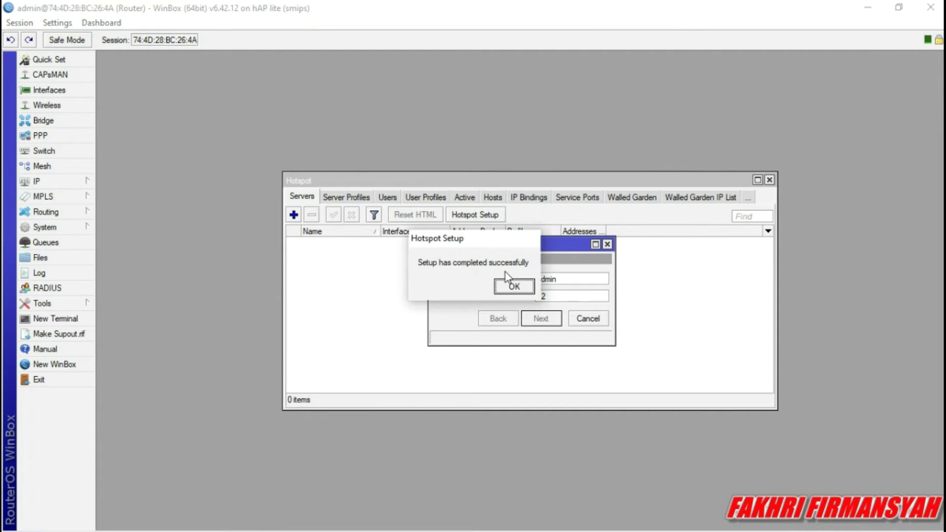
{"action": "left_click", "coordinate": [515, 289]}
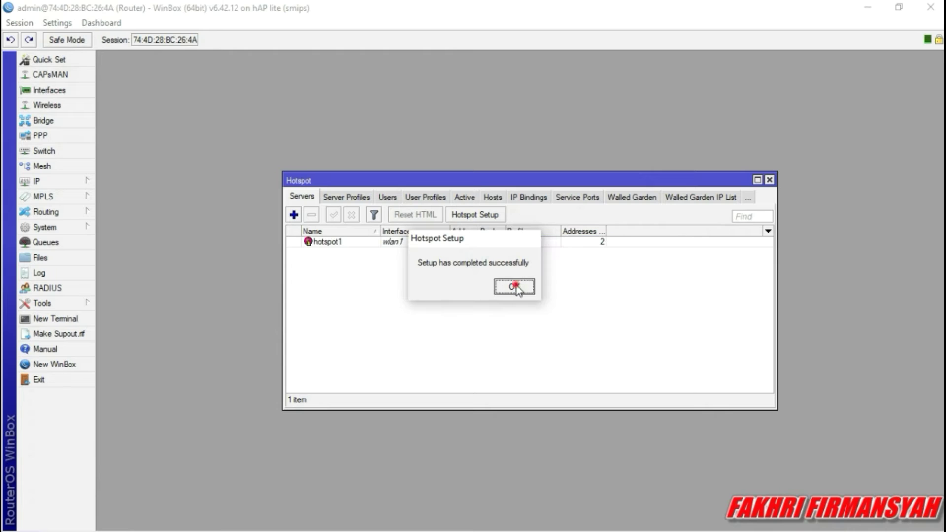
Uncheck Cookie on hsprof1's Login tab and save, leaving only HTTP CHAP.
{"action": "left_click", "coordinate": [360, 197]}
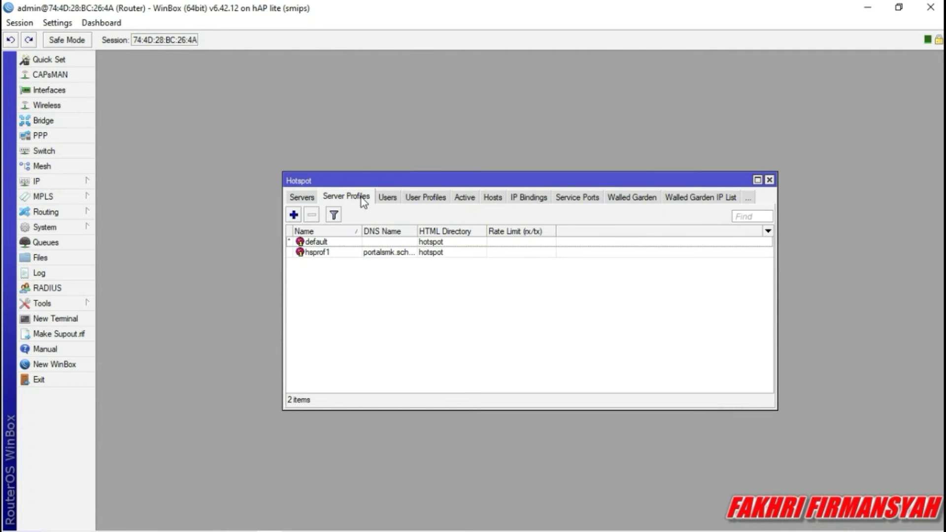
{"action": "double_click", "coordinate": [367, 253]}
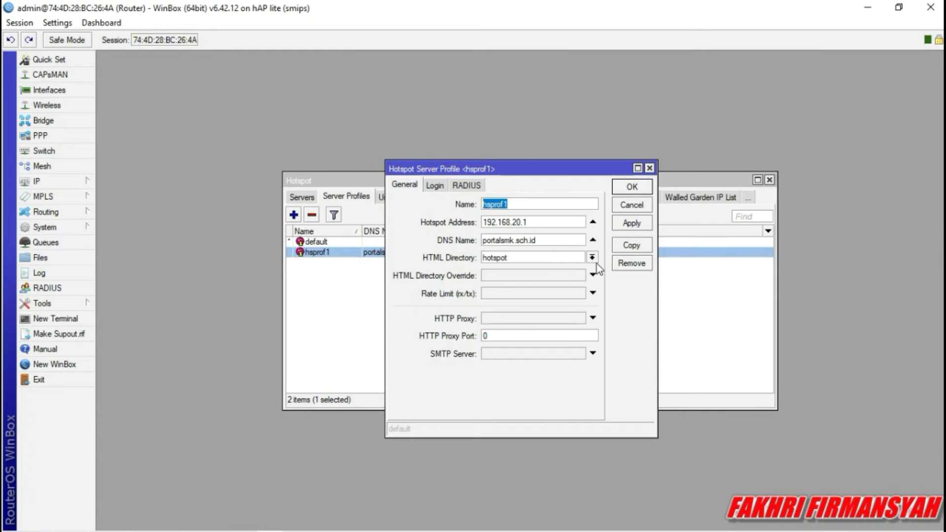
{"action": "left_click", "coordinate": [435, 185]}
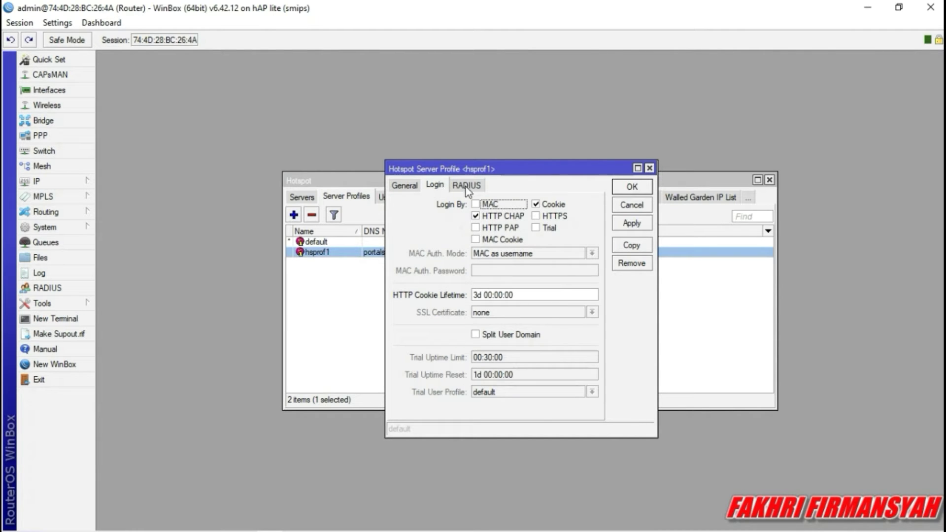
{"action": "left_click", "coordinate": [541, 206]}
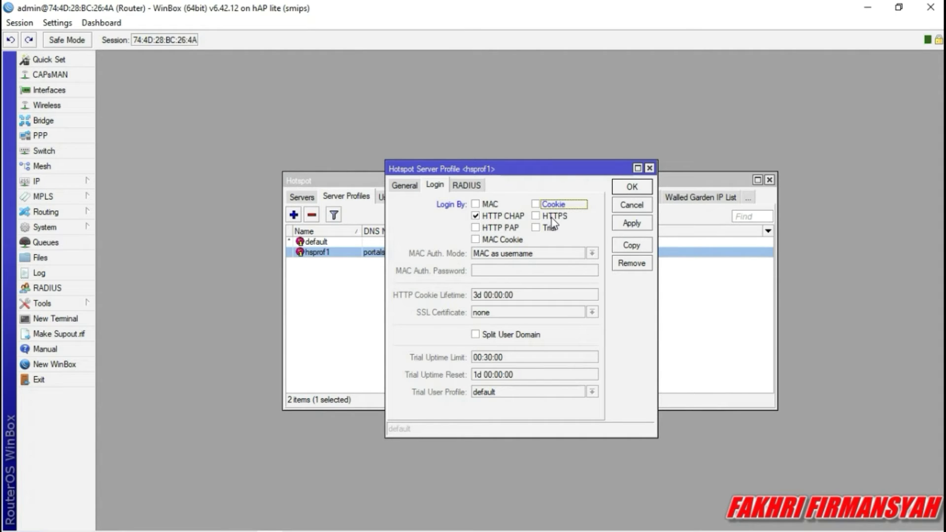
{"action": "left_click", "coordinate": [636, 224]}
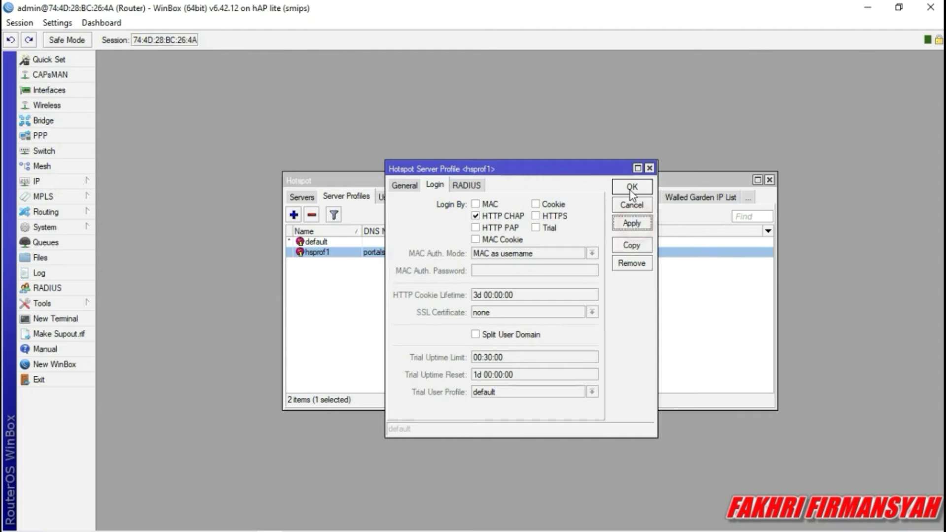
{"action": "left_click", "coordinate": [632, 188]}
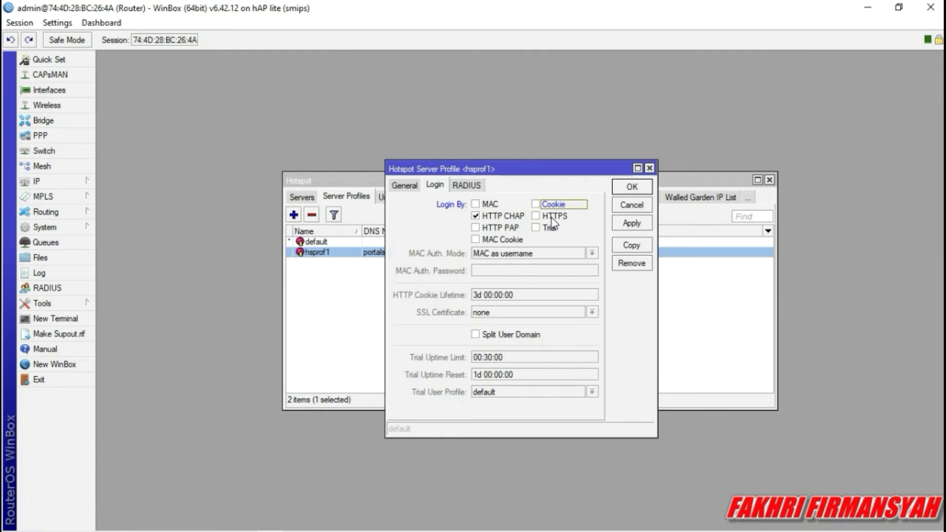
{"action": "left_click", "coordinate": [632, 187]}
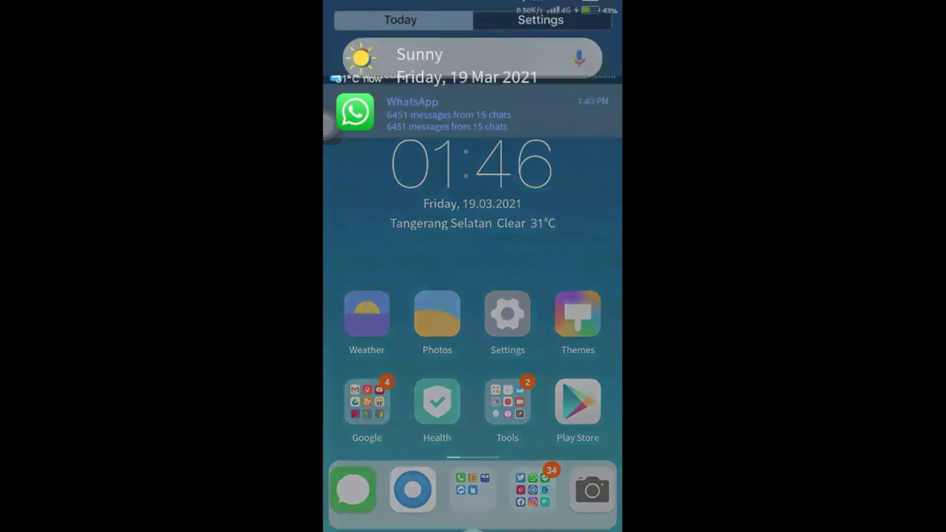
Turn on Wi-Fi and forget the saved UKK_14 network.
{"action": "left_click", "coordinate": [413, 155]}
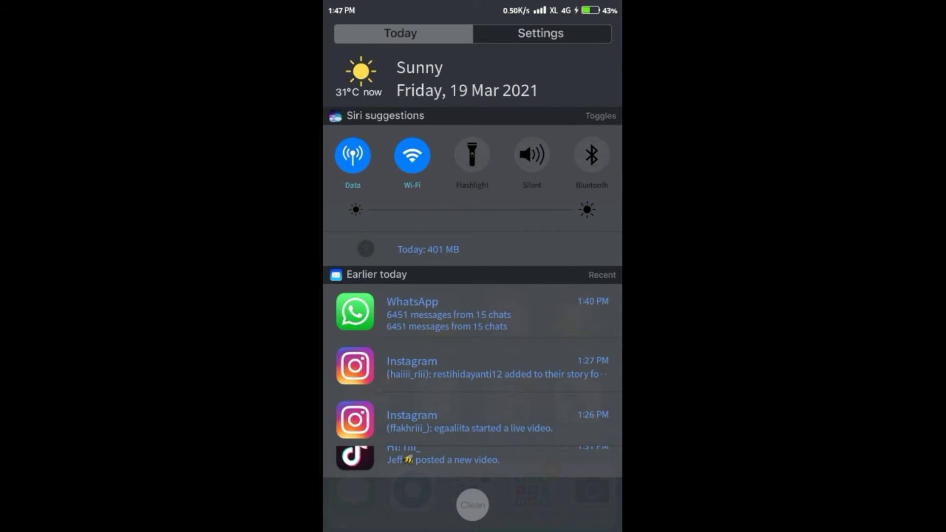
{"action": "left_click", "coordinate": [413, 155]}
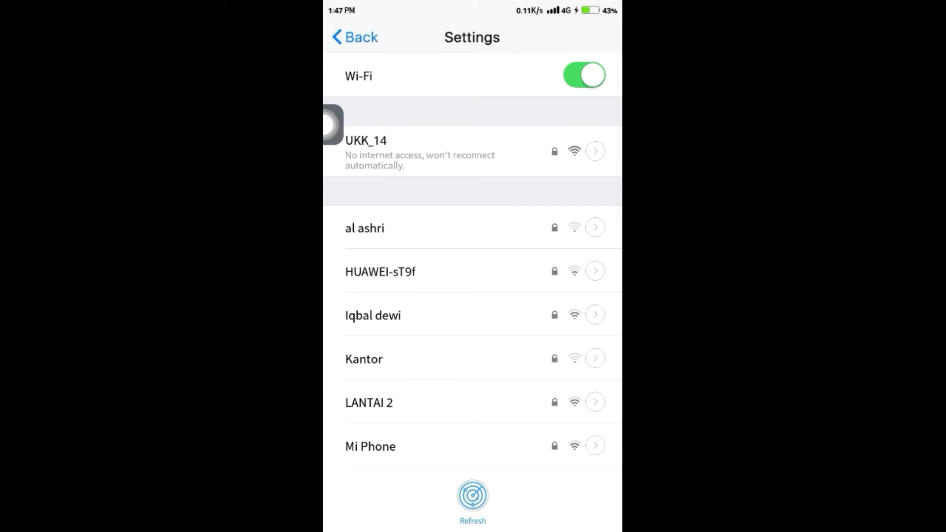
{"action": "left_click", "coordinate": [595, 151]}
{"action": "left_click", "coordinate": [473, 452]}
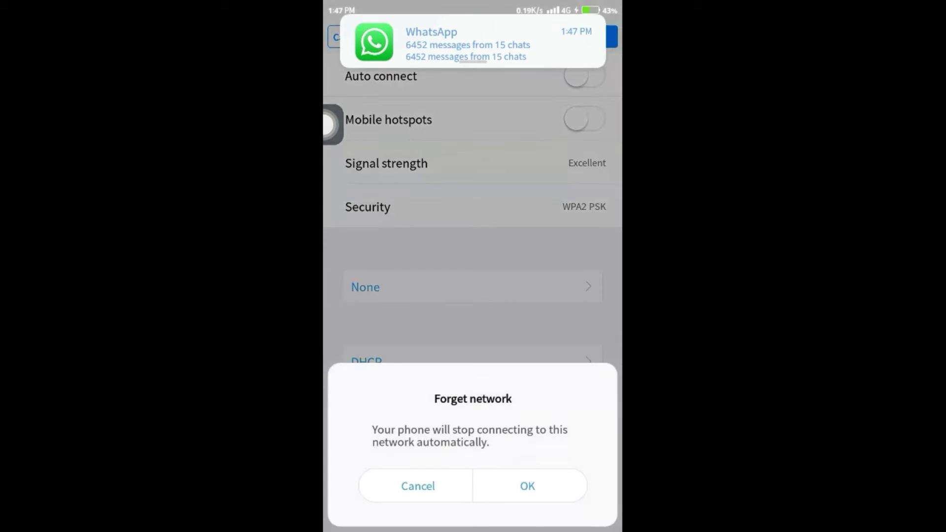
{"action": "left_click", "coordinate": [528, 483]}
Rejoin UKK_14 by entering the network password and connecting.
{"action": "scroll", "coordinate": [472, 261], "scroll_direction": "down", "scroll_amount": 10}
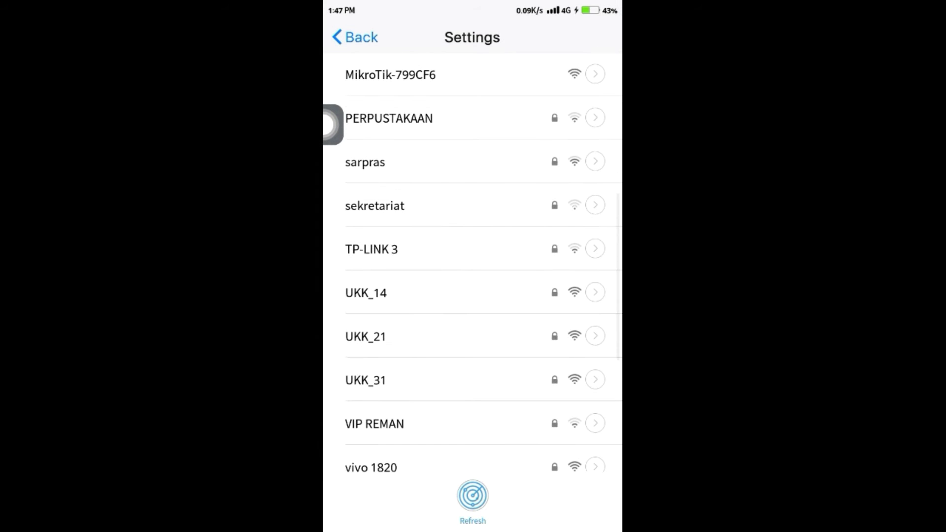
{"action": "left_click", "coordinate": [366, 293]}
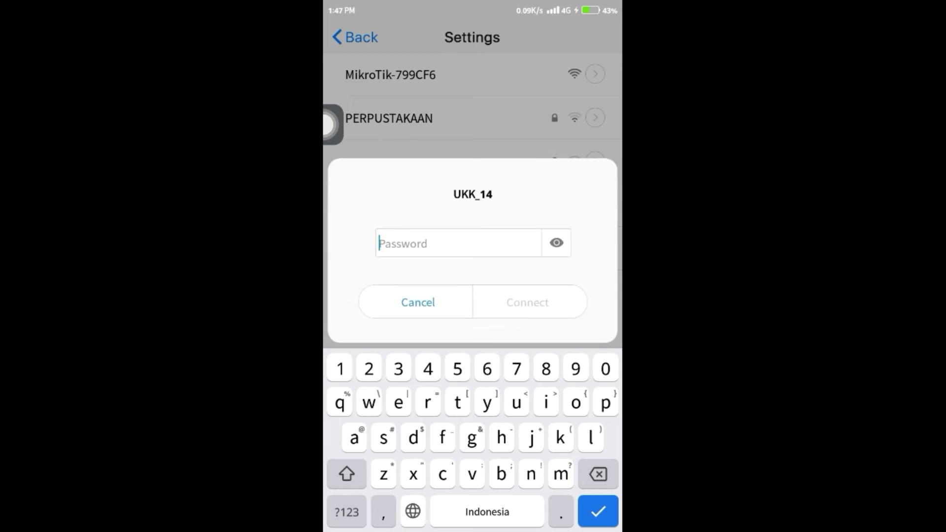
{"action": "type", "text": "123"}
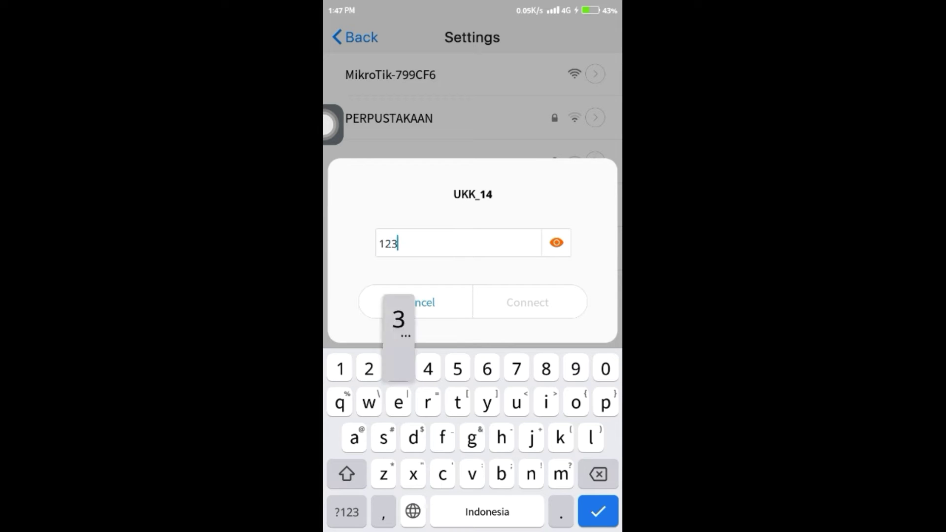
{"action": "type", "text": "45678"}
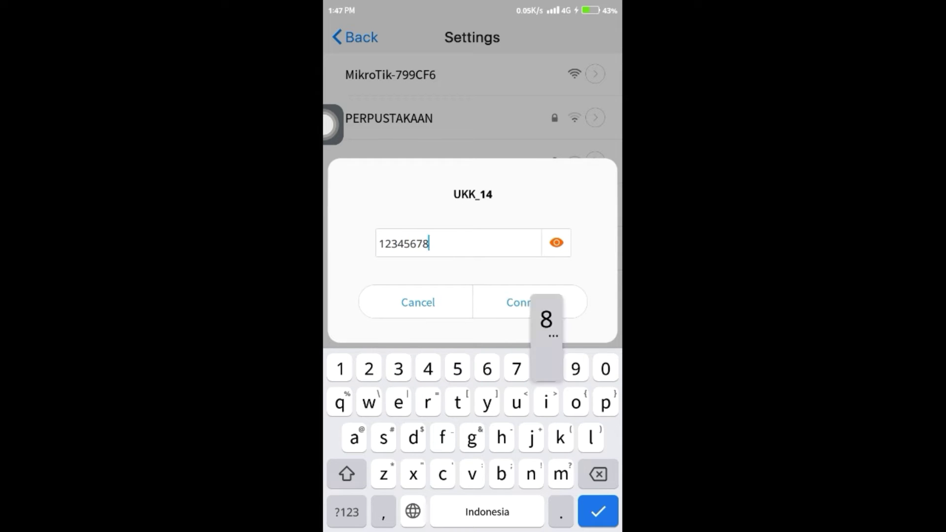
{"action": "left_click", "coordinate": [527, 302]}
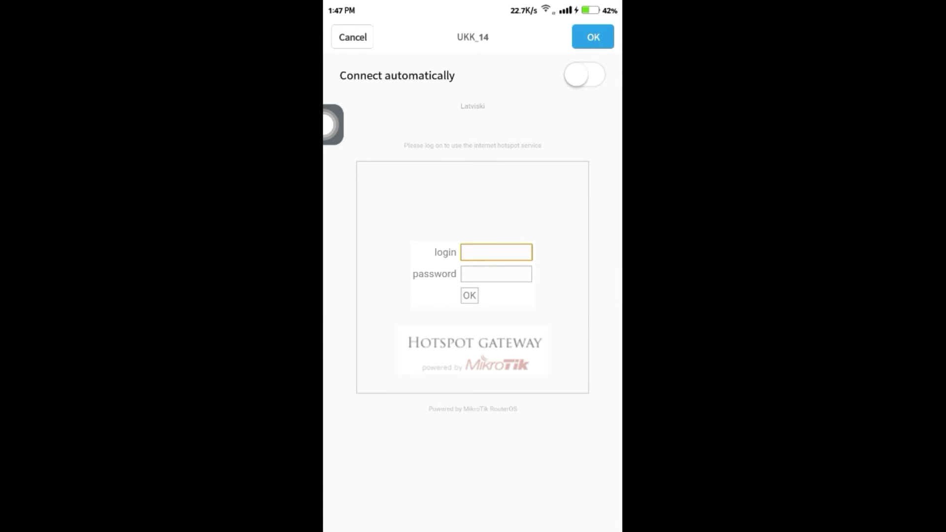
Log in to the phone's hotspot portal with the saved username and its password.
{"action": "left_click", "coordinate": [496, 252]}
{"action": "left_click", "coordinate": [346, 475]}
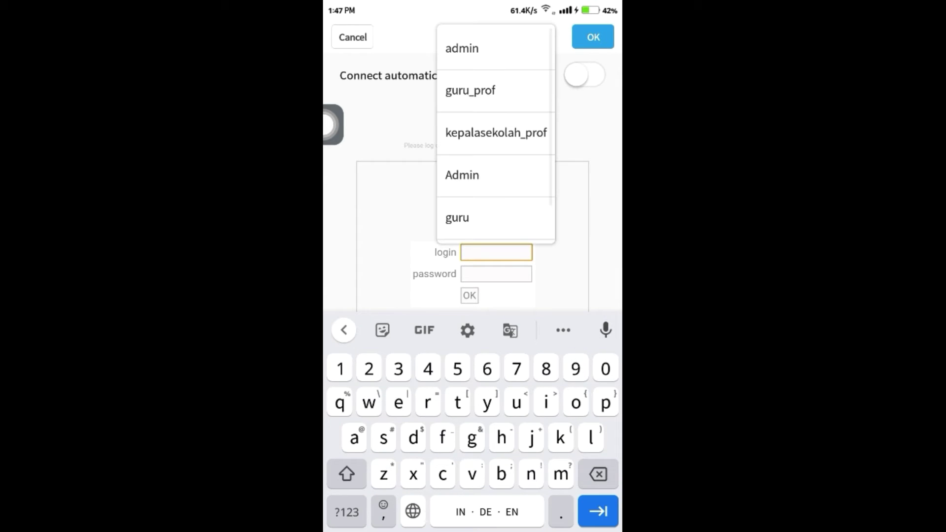
{"action": "left_click", "coordinate": [462, 48]}
{"action": "left_click", "coordinate": [496, 274]}
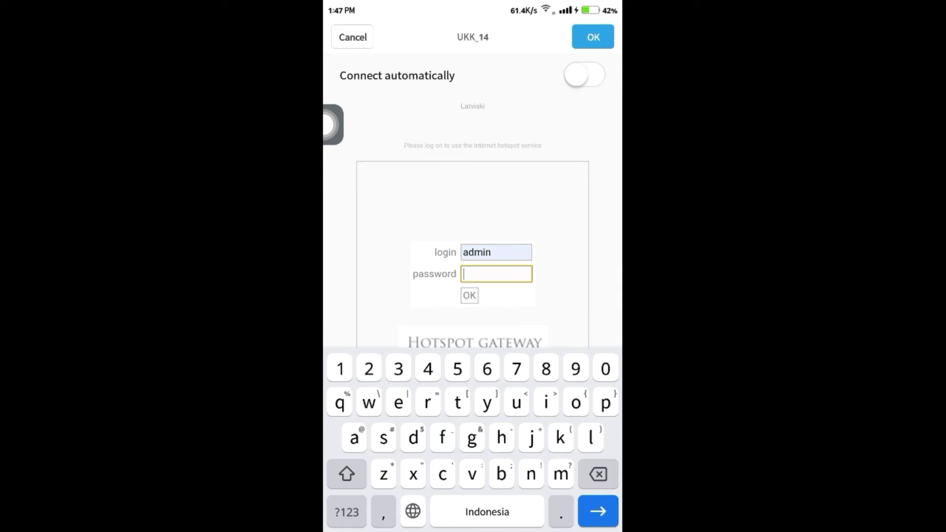
{"action": "type", "text": "12"}
{"action": "type", "text": "3"}
{"action": "scroll", "coordinate": [473, 222], "scroll_direction": "down", "scroll_amount": 1}
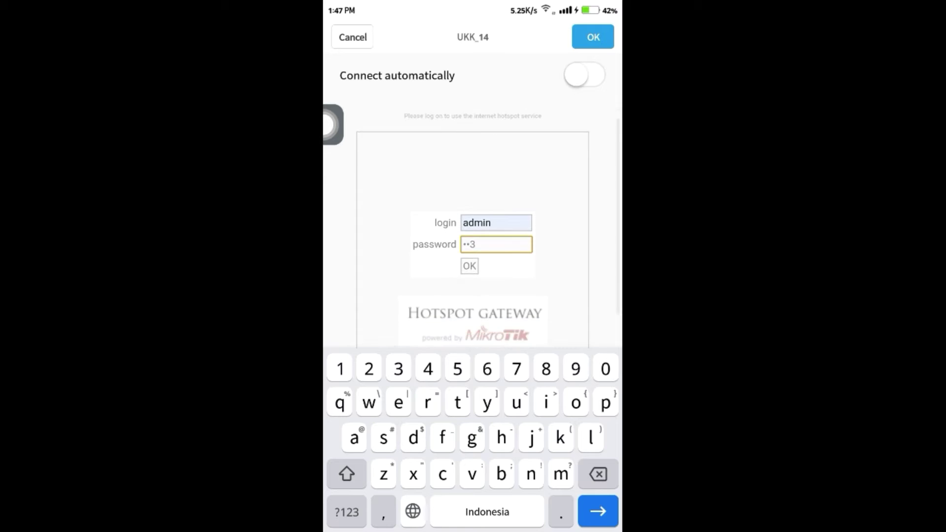
{"action": "key", "text": "Return"}
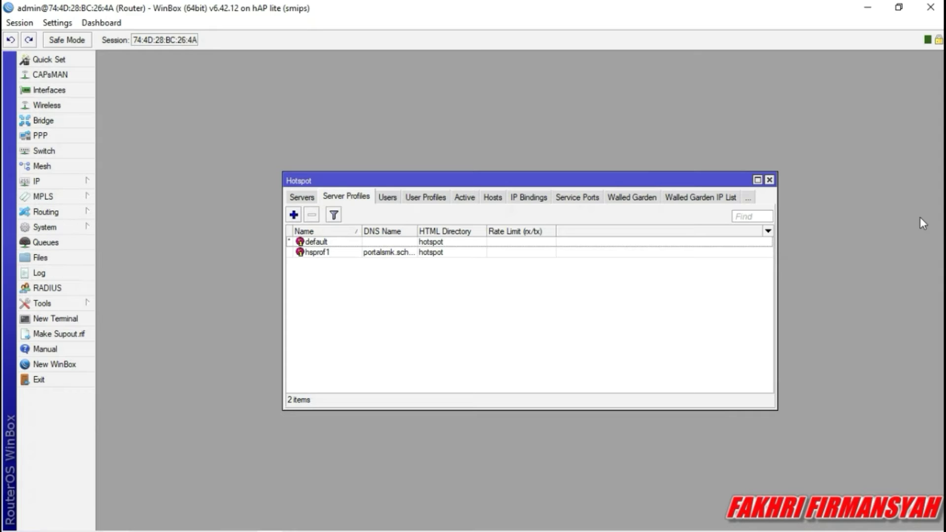
Copy the router's hotspot folder from the Files list onto the desktop.
{"action": "left_click", "coordinate": [770, 180]}
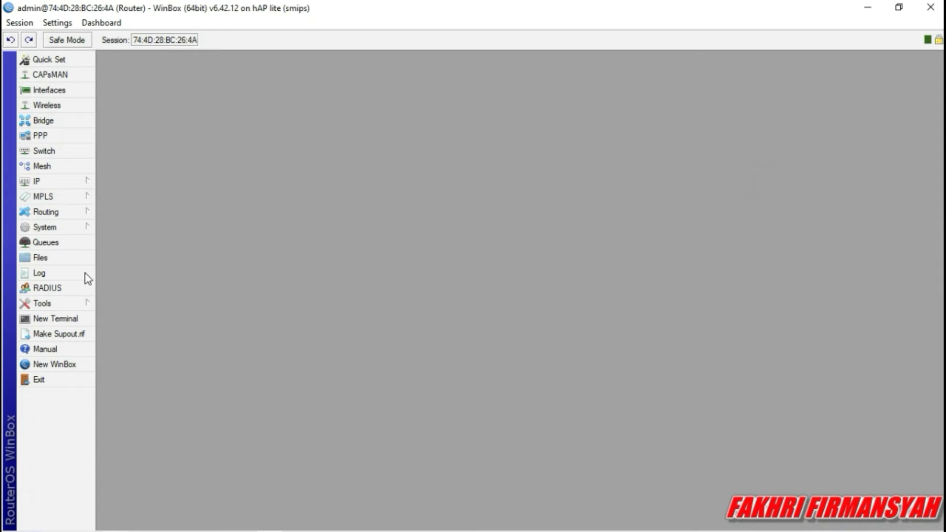
{"action": "left_click", "coordinate": [43, 257]}
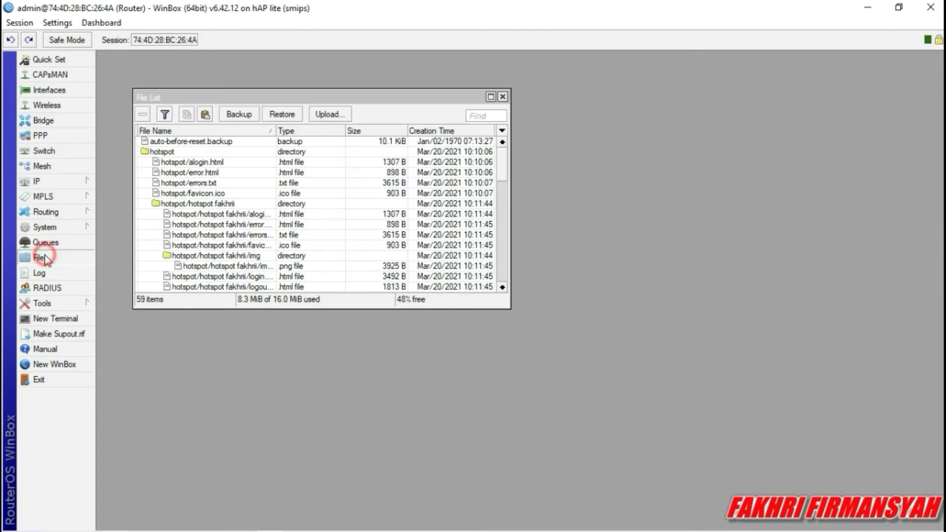
{"action": "left_click", "coordinate": [899, 7]}
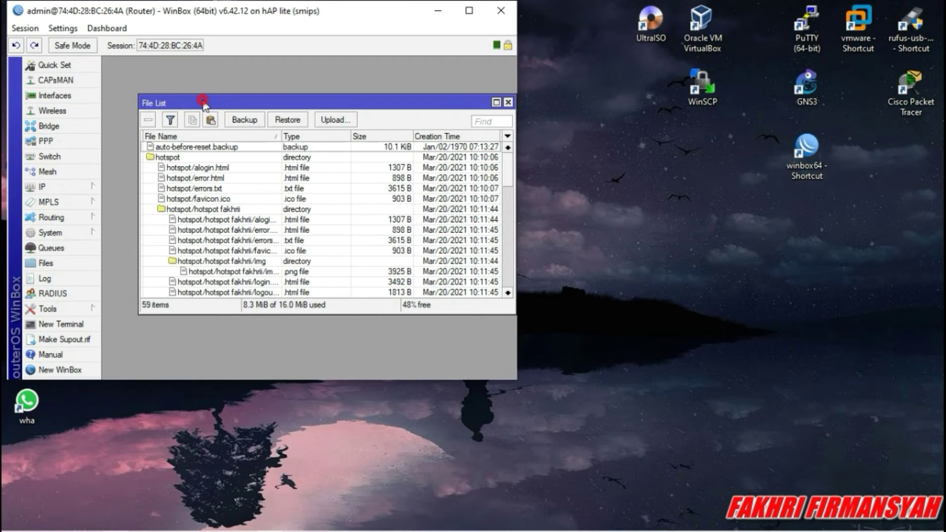
{"action": "left_click_drag", "start_coordinate": [199, 104], "coordinate": [174, 91]}
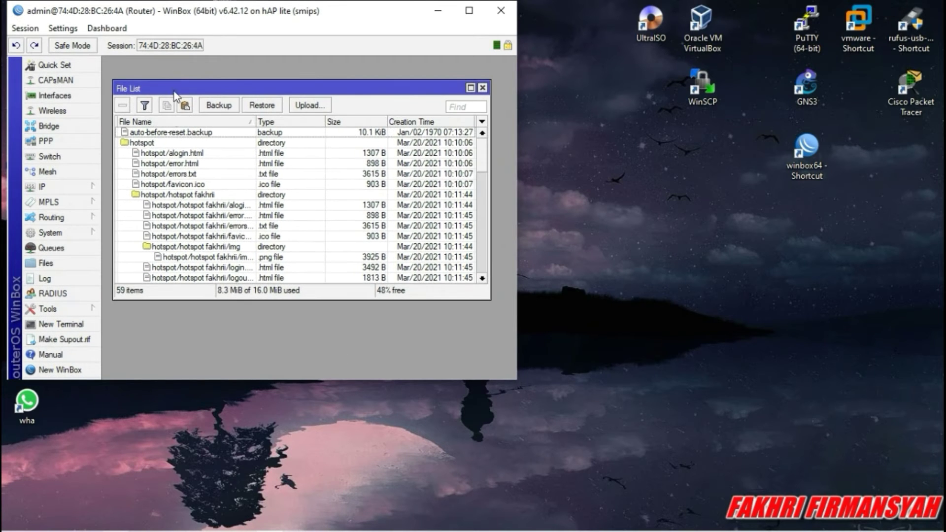
{"action": "left_click", "coordinate": [163, 143]}
{"action": "left_click_drag", "start_coordinate": [169, 147], "coordinate": [592, 262]}
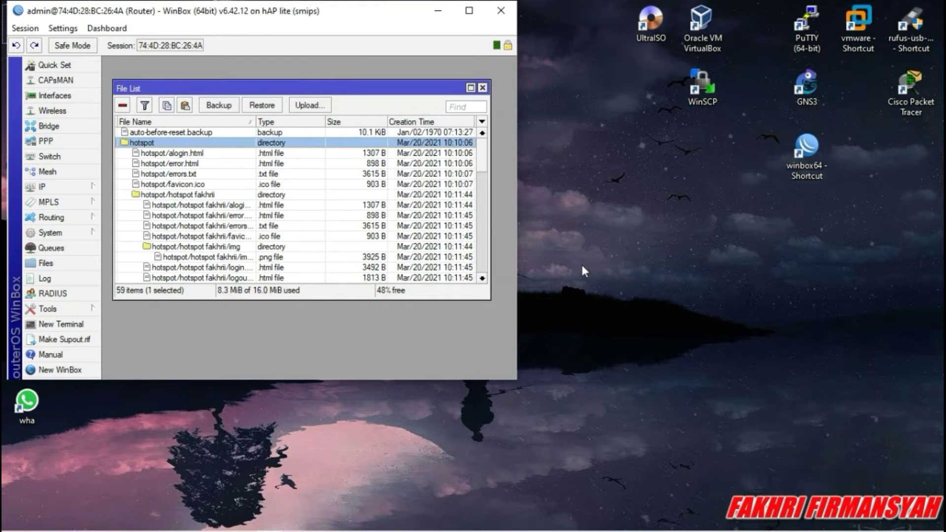
Rename the copied desktop folder to 'hotspot fakhri'.
{"action": "left_click", "coordinate": [597, 222]}
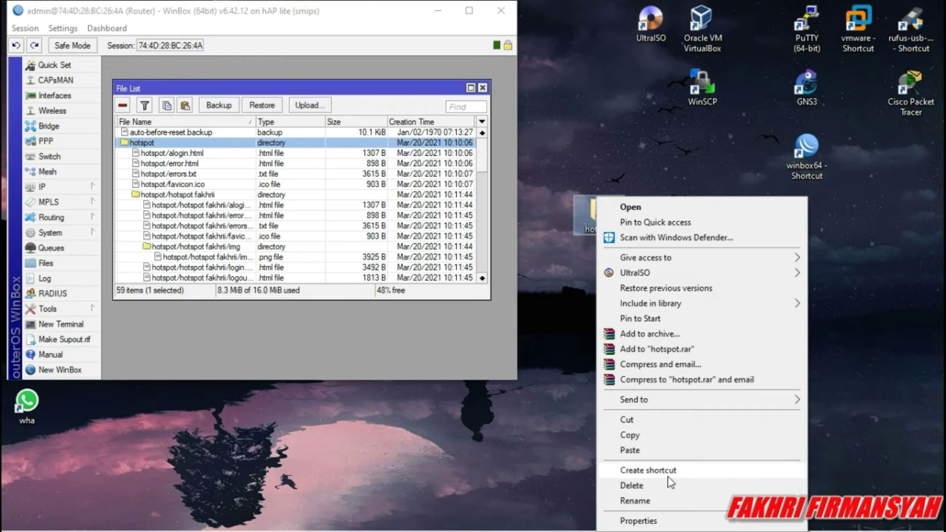
{"action": "left_click", "coordinate": [643, 501]}
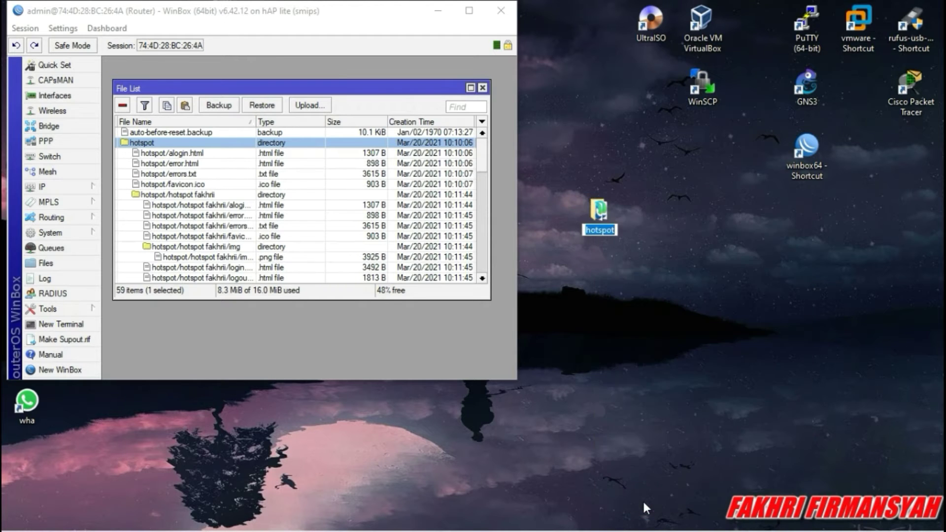
{"action": "left_click", "coordinate": [613, 230]}
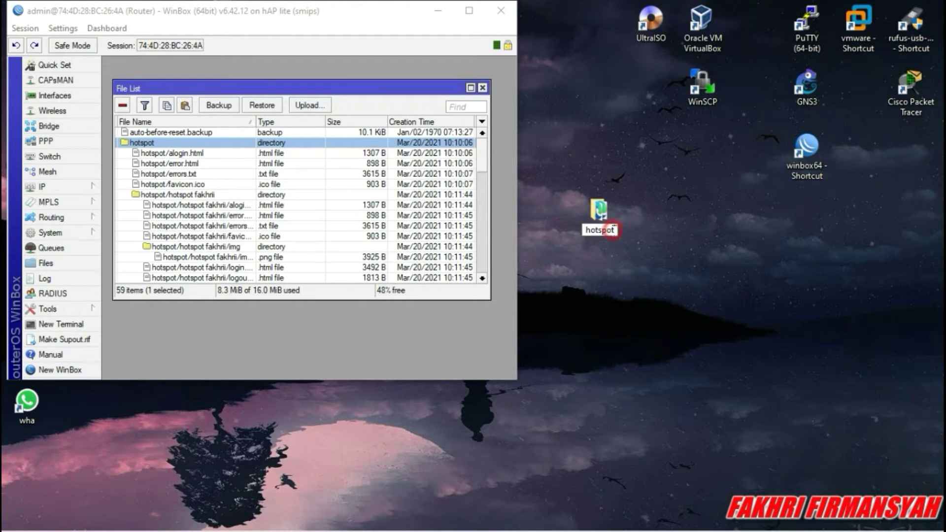
{"action": "type", "text": "fakhri"}
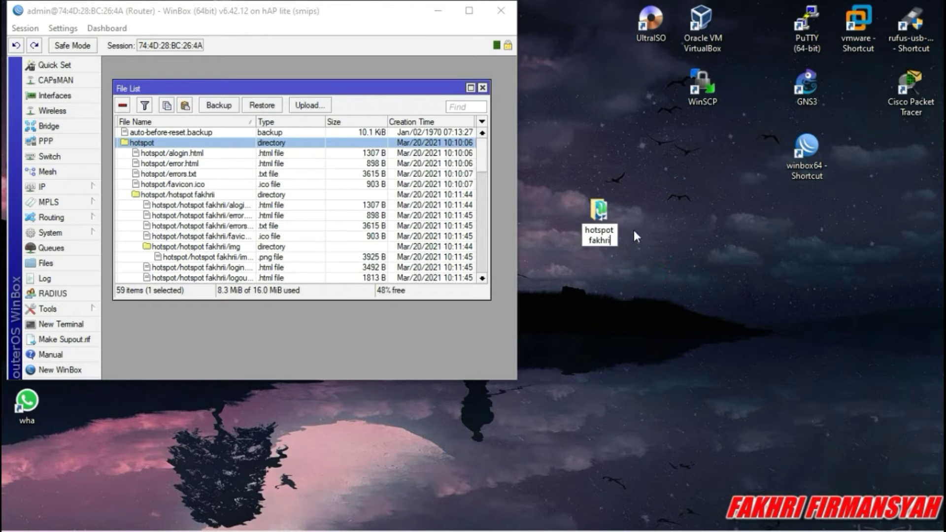
{"action": "key", "text": "Return"}
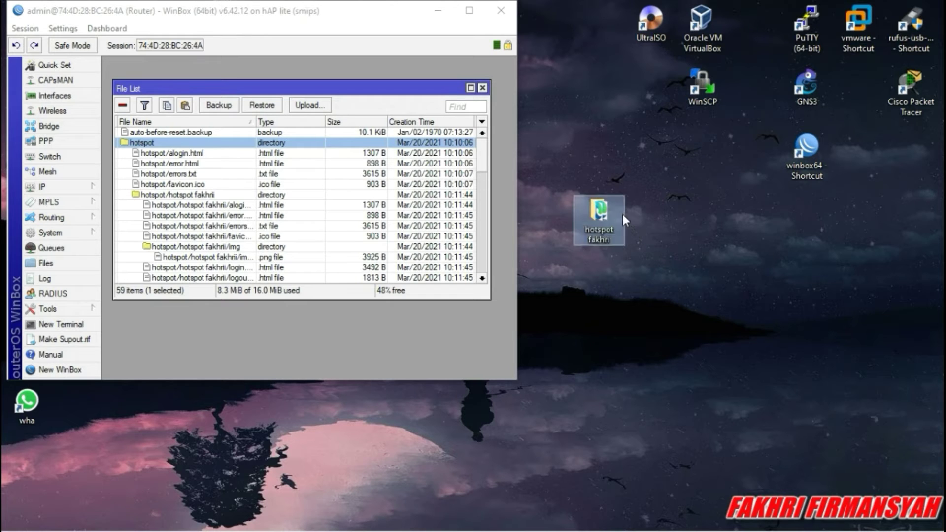
{"action": "left_click", "coordinate": [628, 274]}
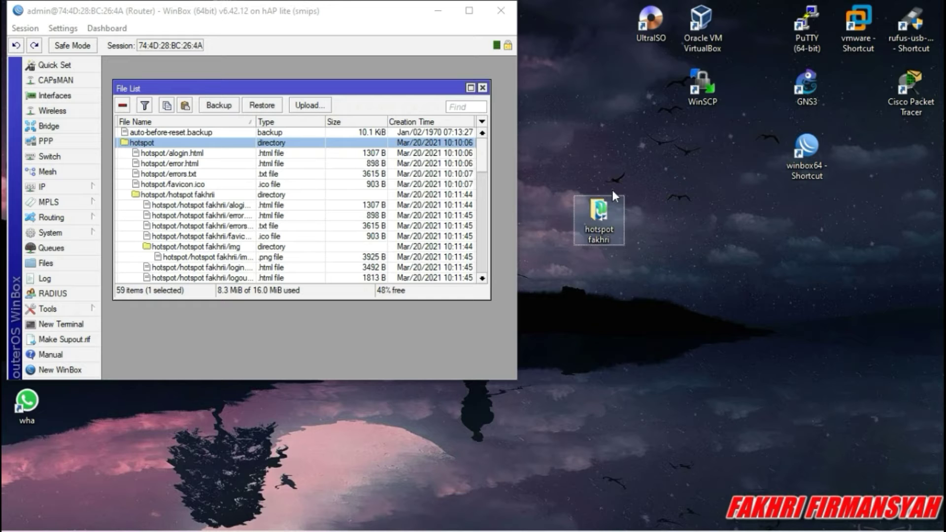
Open login.html from the hotspot fakhri folder in Notepad.
{"action": "mouse_move", "coordinate": [603, 214]}
{"action": "double_click", "coordinate": [602, 209]}
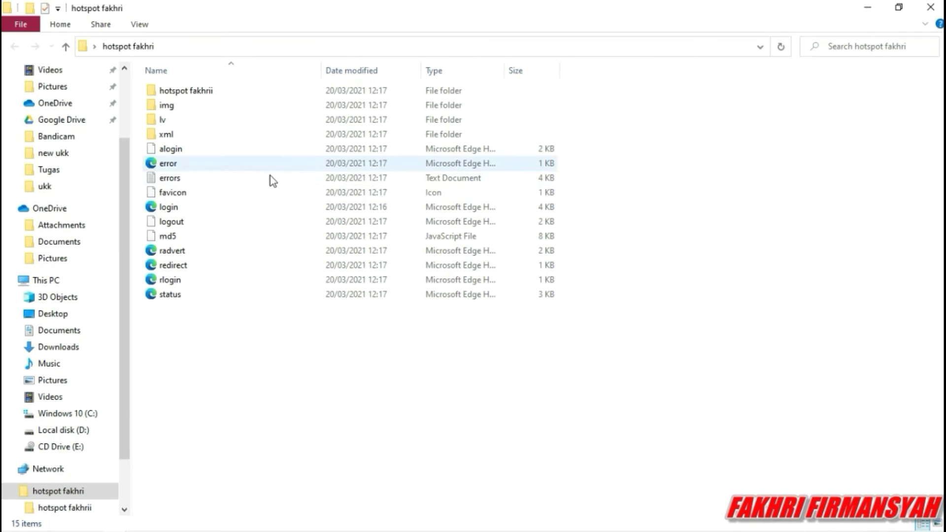
{"action": "right_click", "coordinate": [215, 212]}
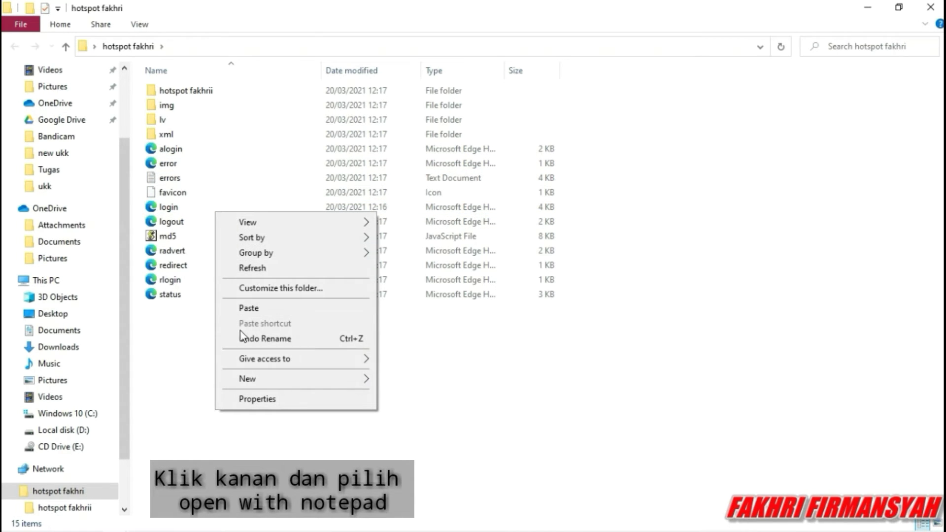
{"action": "right_click", "coordinate": [185, 211]}
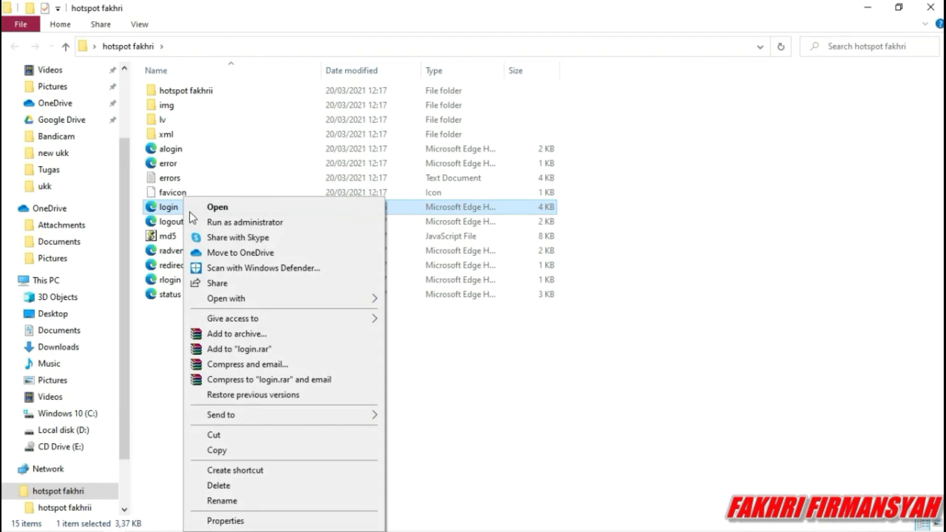
{"action": "mouse_move", "coordinate": [237, 299]}
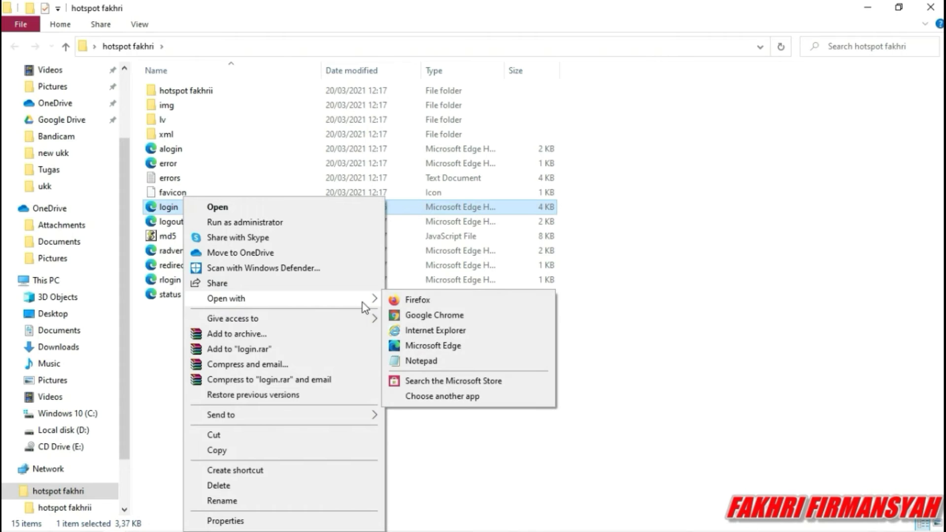
{"action": "left_click", "coordinate": [420, 361]}
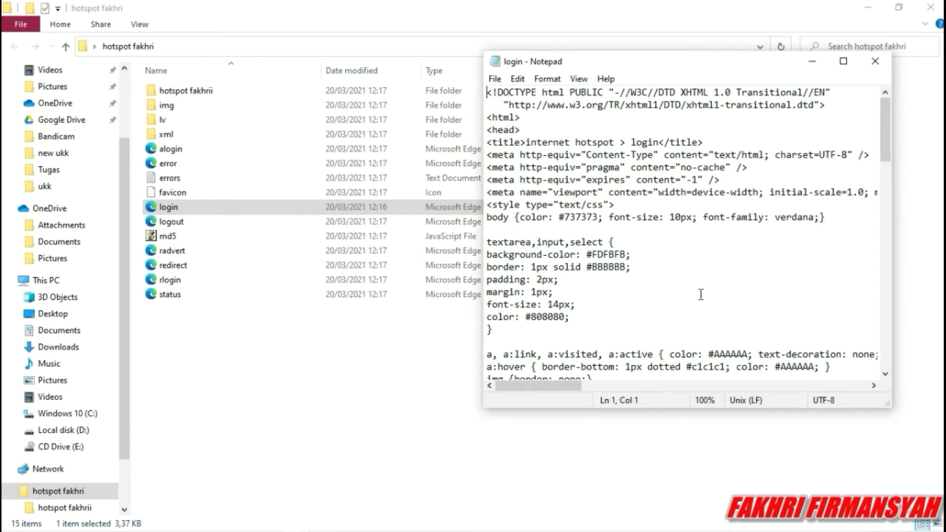
Find the Latviski link text in login.html and delete it.
{"action": "key", "text": "ctrl+f"}
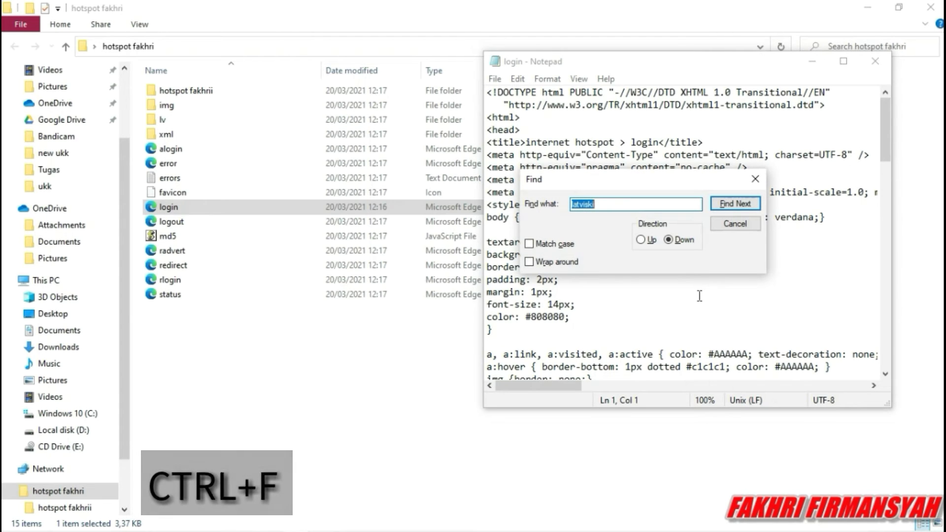
{"action": "left_click", "coordinate": [637, 209]}
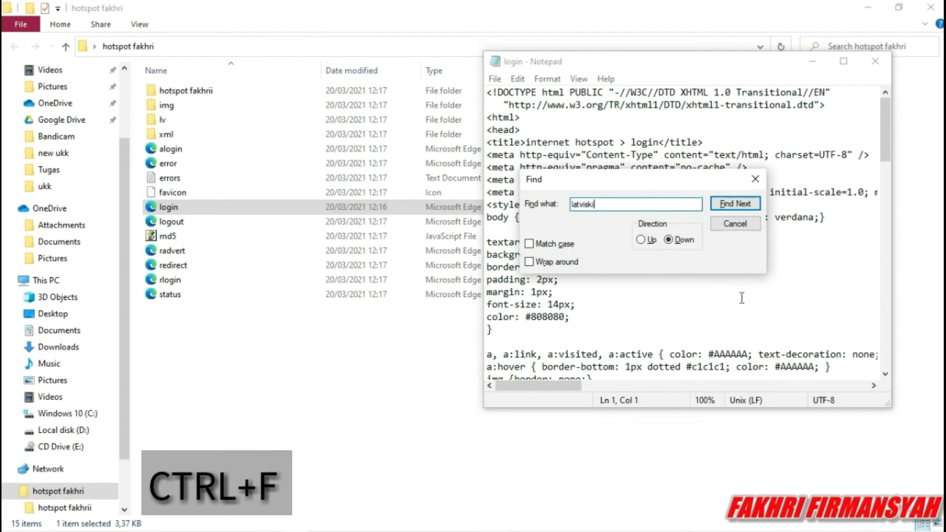
{"action": "key", "text": "Return"}
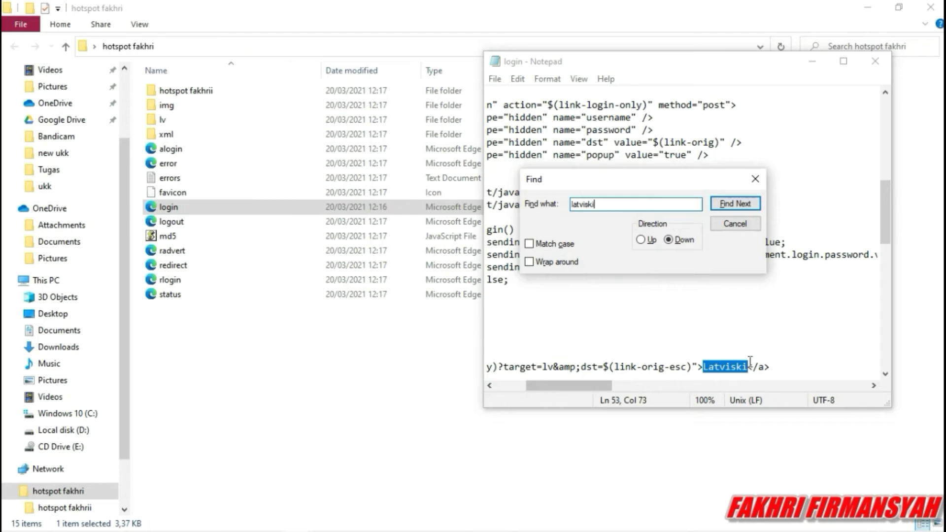
{"action": "left_click", "coordinate": [750, 362]}
{"action": "key", "text": "BackSpace"}
{"action": "key", "text": "BackSpace"}
{"action": "key", "text": "BackSpace"}
{"action": "key", "text": "BackSpace"}
{"action": "key", "text": "BackSpace"}
{"action": "key", "text": "BackSpace"}
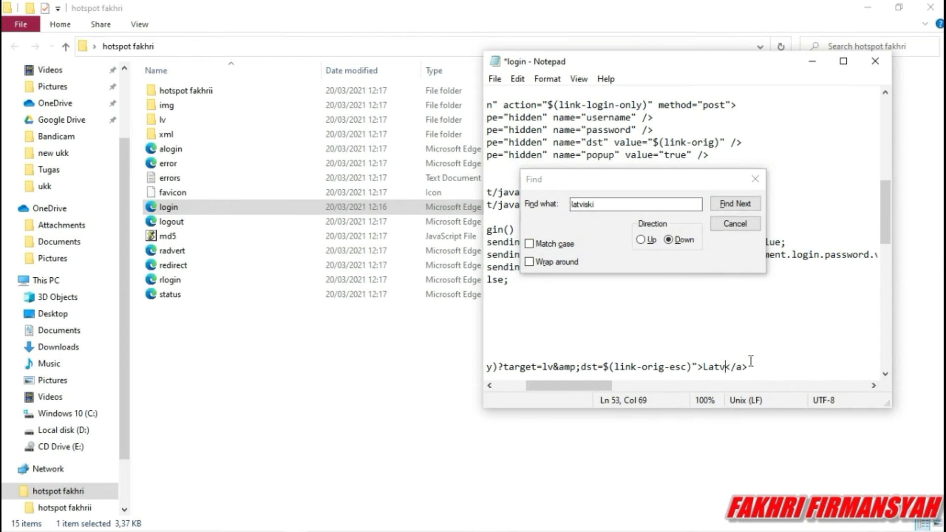
{"action": "key", "text": "BackSpace"}
{"action": "key", "text": "BackSpace"}
Replace it with 'SELAMAT DATANG DI HOTSPOT SMKN6TANGSEL.sch.id' and save login.html.
{"action": "type", "text": "SELAMAT "}
{"action": "type", "text": "DATANG DI S"}
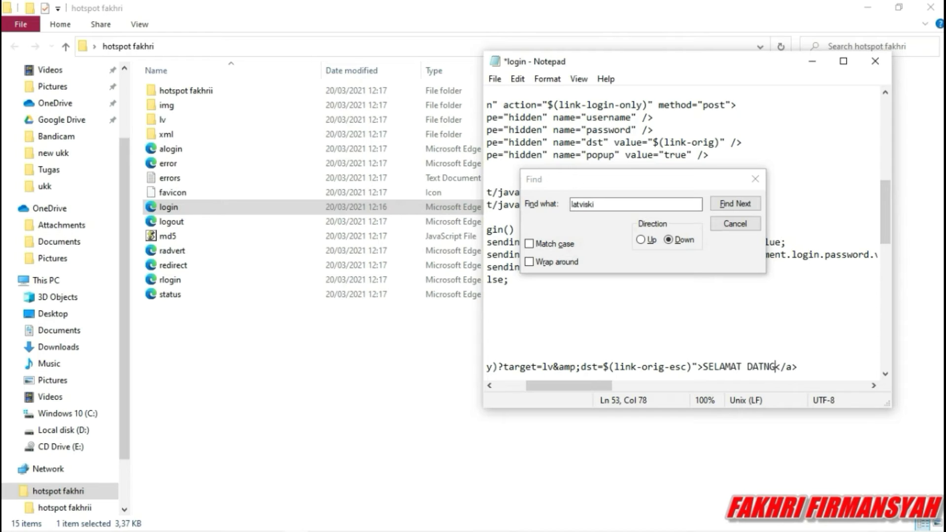
{"action": "key", "text": "BackSpace"}
{"action": "type", "text": "HOTSPOT SMKN"}
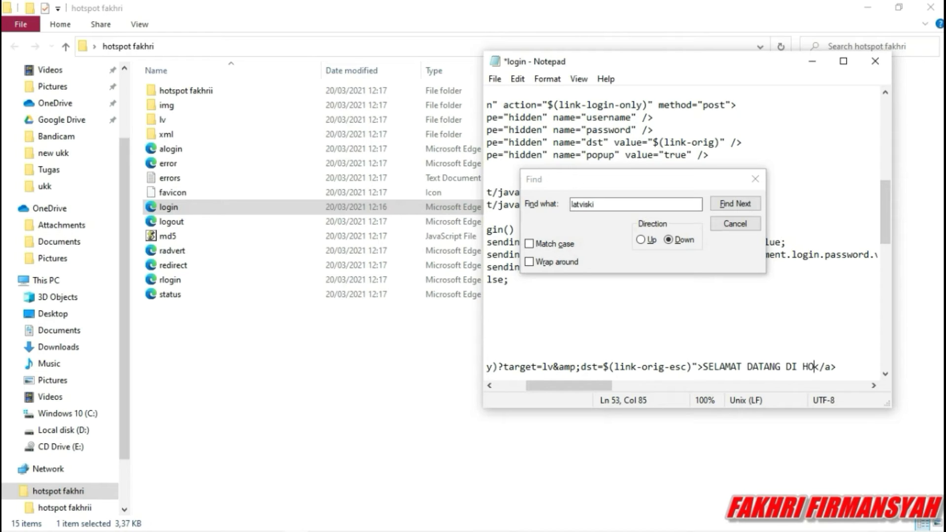
{"action": "type", "text": "6TANGSEL."}
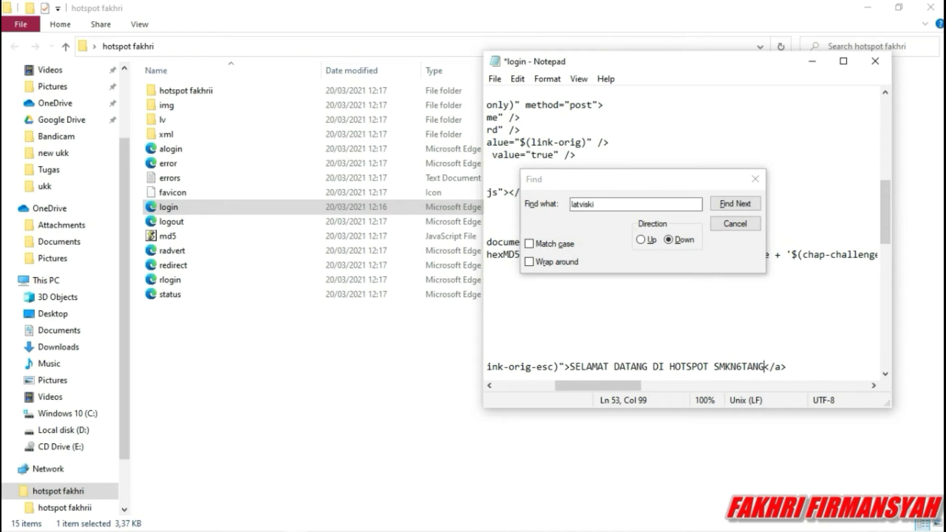
{"action": "type", "text": "sch.id"}
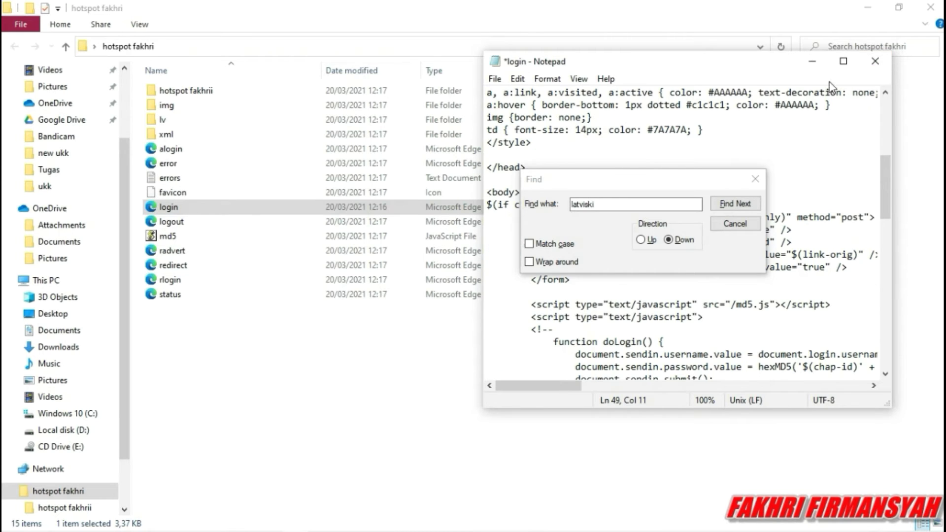
{"action": "left_click", "coordinate": [876, 62]}
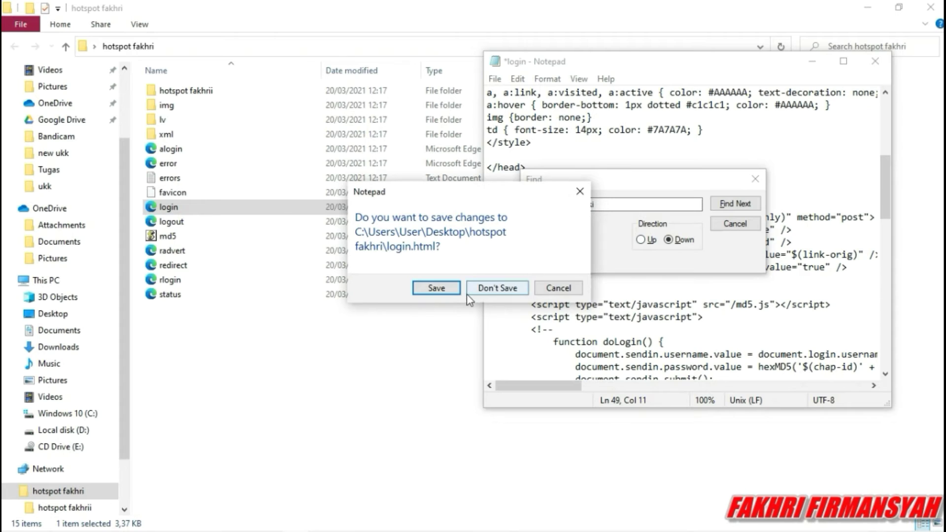
{"action": "left_click", "coordinate": [437, 288]}
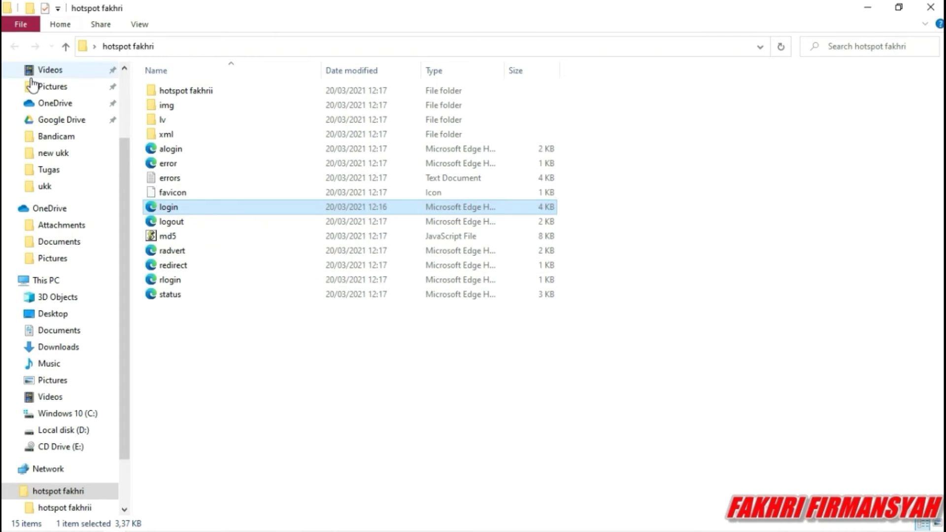
Copy the desktop hotspot fakhri folder onto the router, then close File List.
{"action": "left_click", "coordinate": [931, 6]}
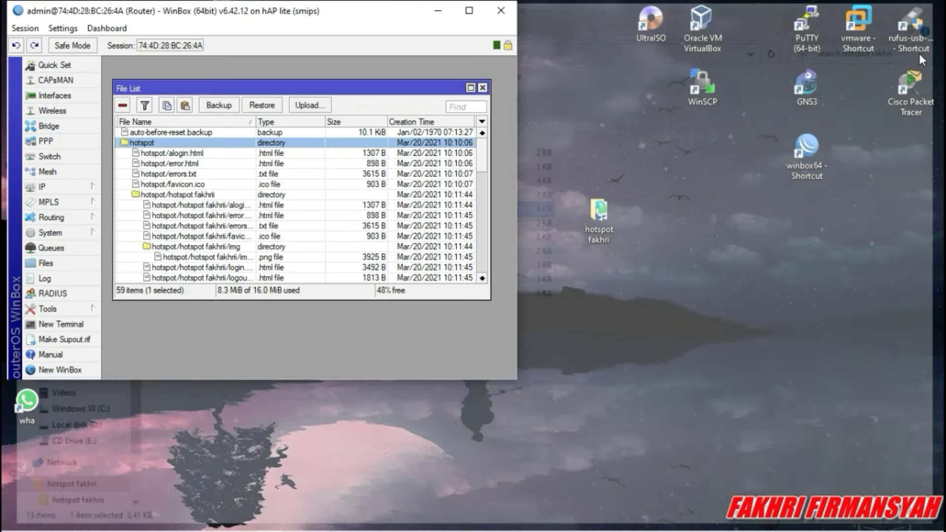
{"action": "left_click_drag", "start_coordinate": [602, 218], "coordinate": [194, 138]}
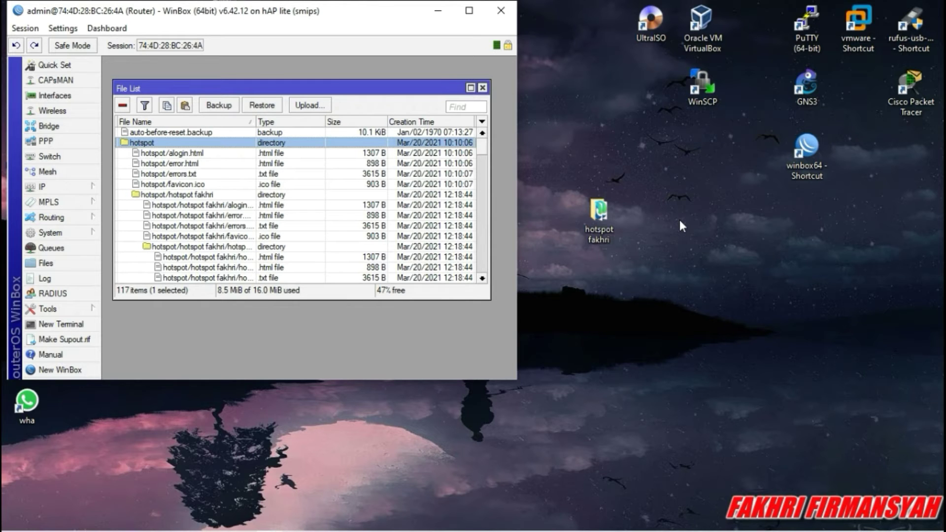
{"action": "left_click", "coordinate": [458, 12]}
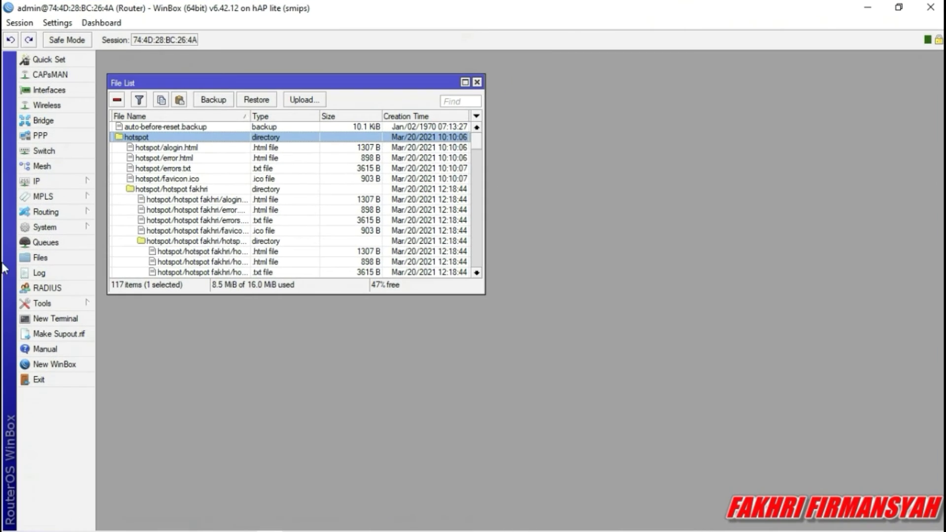
{"action": "left_click", "coordinate": [481, 81]}
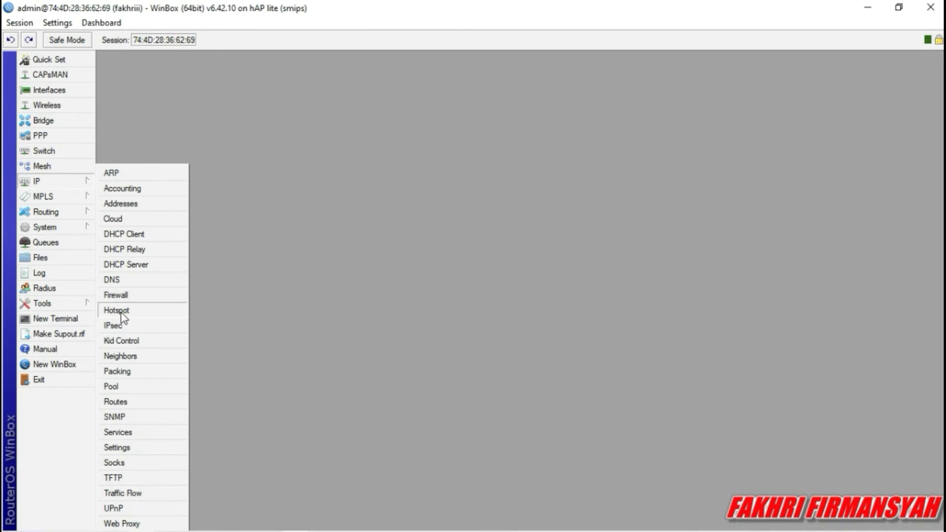
Set hsprof1's HTML Directory to hotspot/hotspot fakhri, apply and close the profile.
{"action": "left_click", "coordinate": [121, 314]}
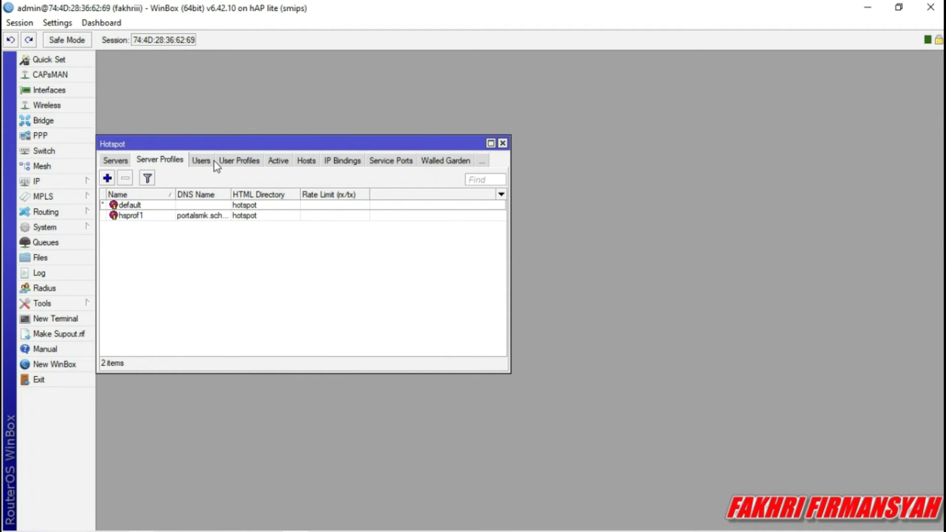
{"action": "double_click", "coordinate": [217, 215]}
{"action": "left_click", "coordinate": [404, 184]}
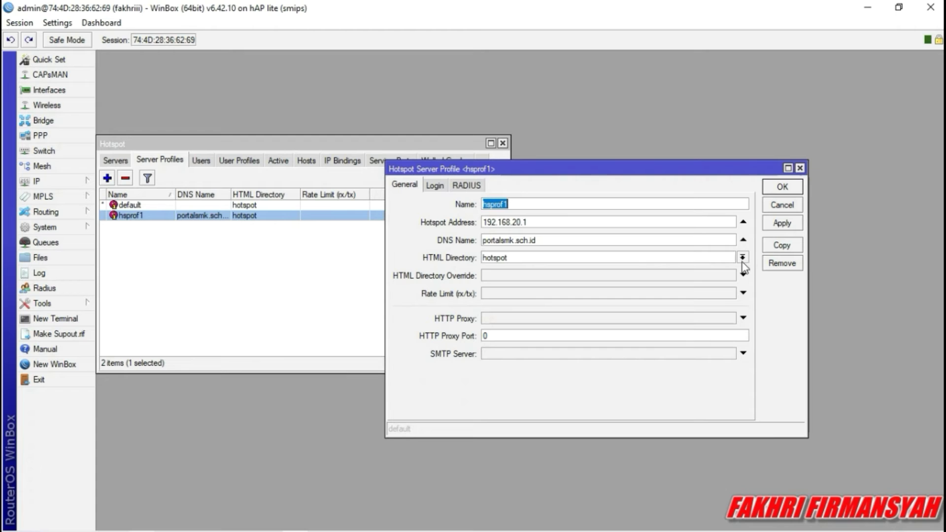
{"action": "left_click", "coordinate": [693, 208]}
{"action": "left_click", "coordinate": [742, 257]}
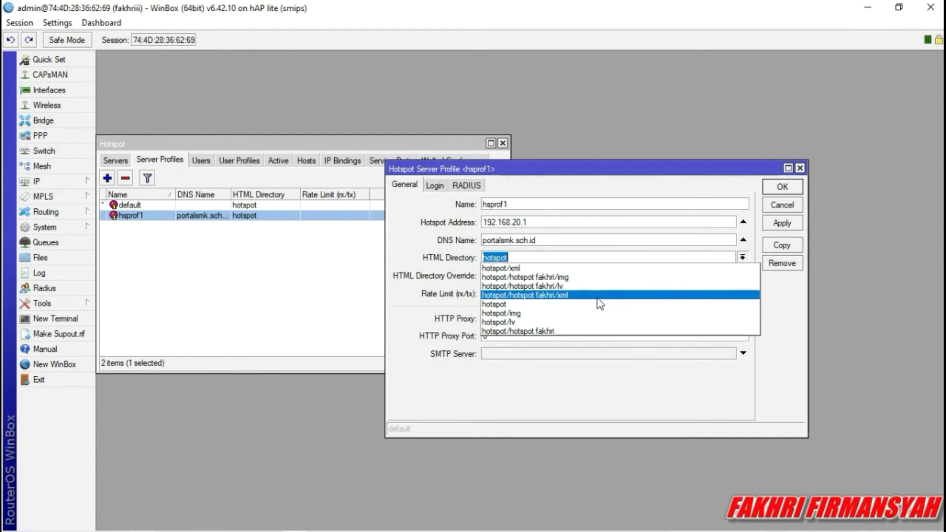
{"action": "left_click", "coordinate": [571, 332]}
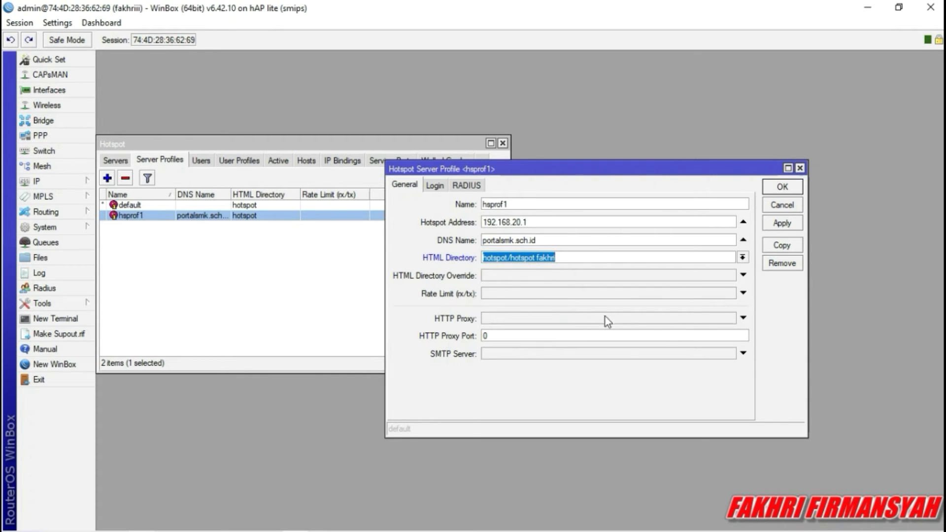
{"action": "left_click", "coordinate": [781, 224]}
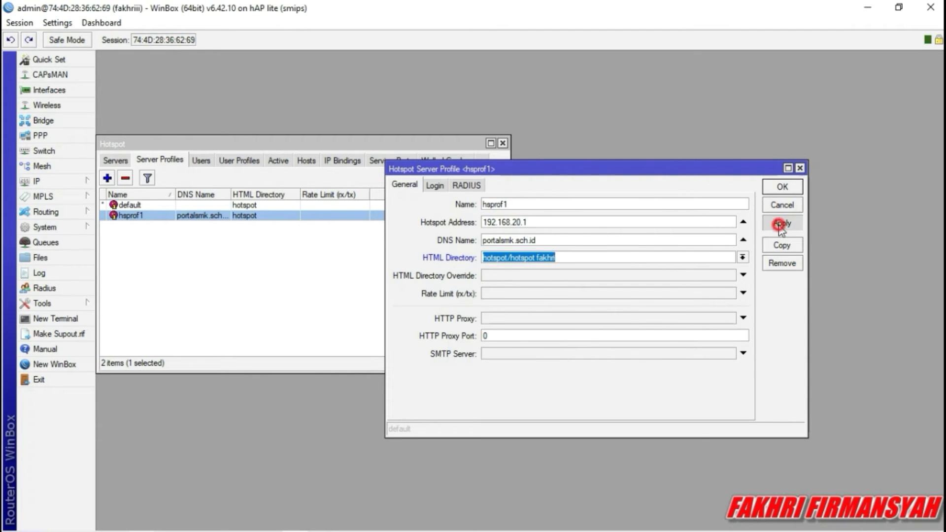
{"action": "left_click", "coordinate": [783, 187]}
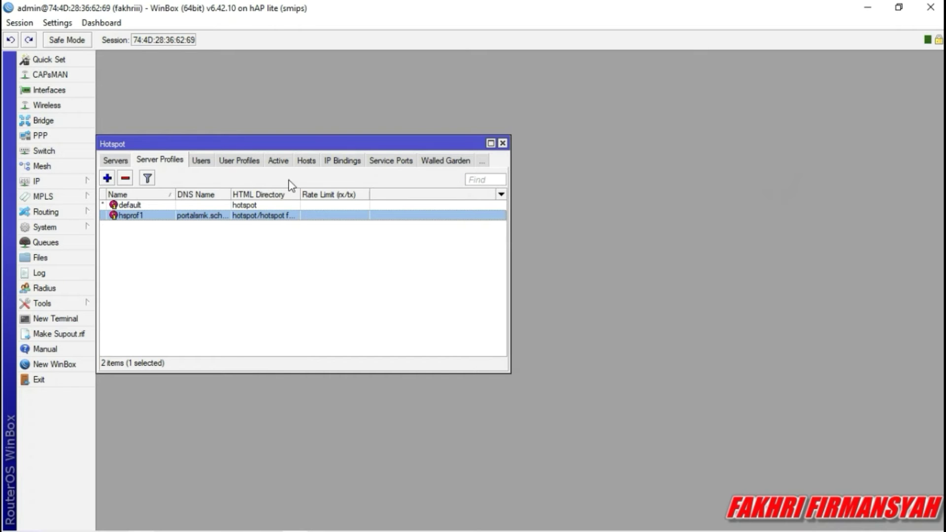
Switch to the hotspot User Profiles tab, discarding a trial new profile.
{"action": "left_click", "coordinate": [123, 159]}
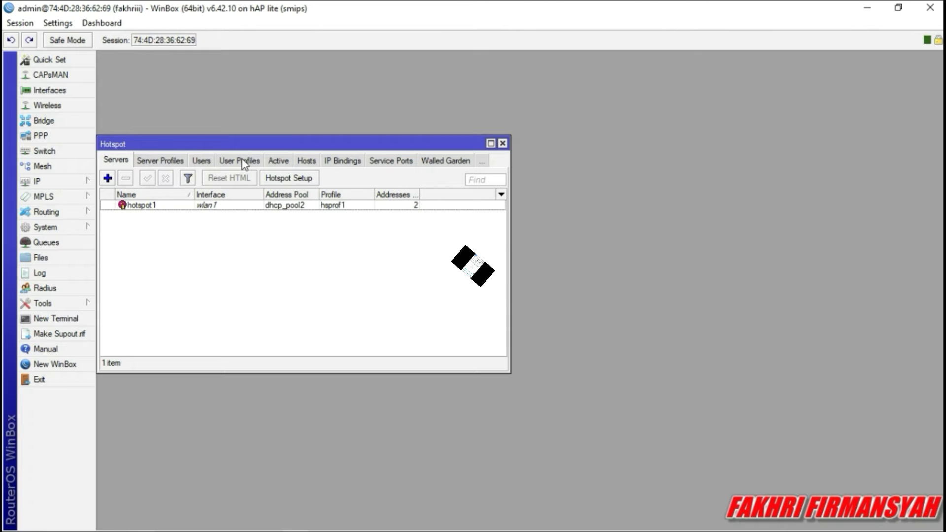
{"action": "left_click", "coordinate": [219, 162]}
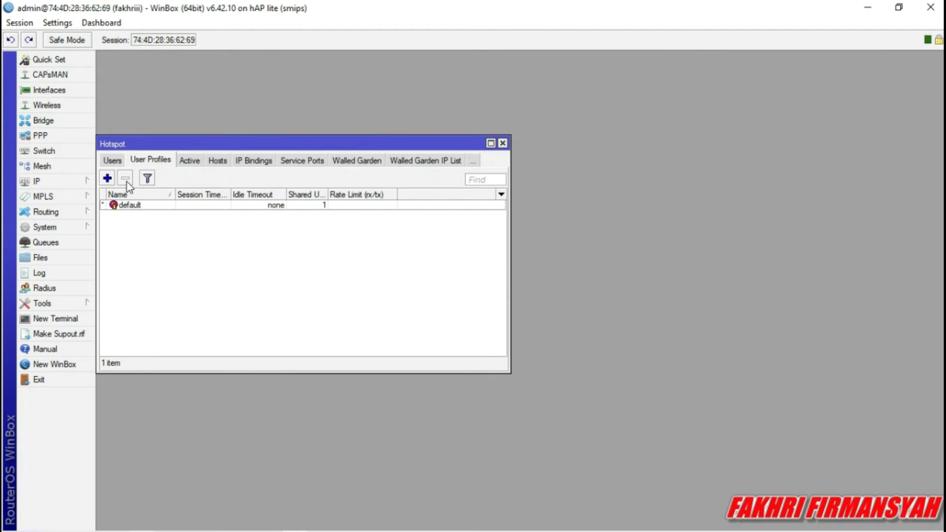
{"action": "left_click", "coordinate": [107, 178]}
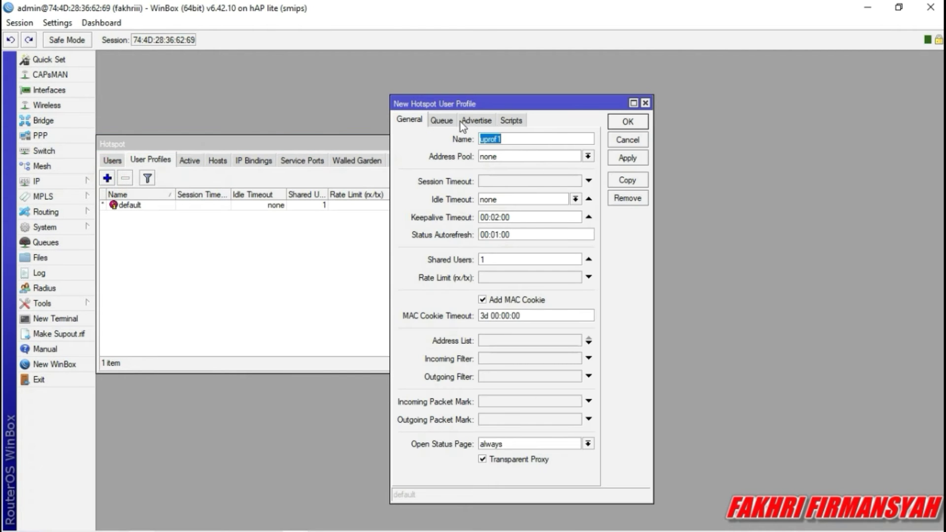
{"action": "left_click", "coordinate": [645, 103]}
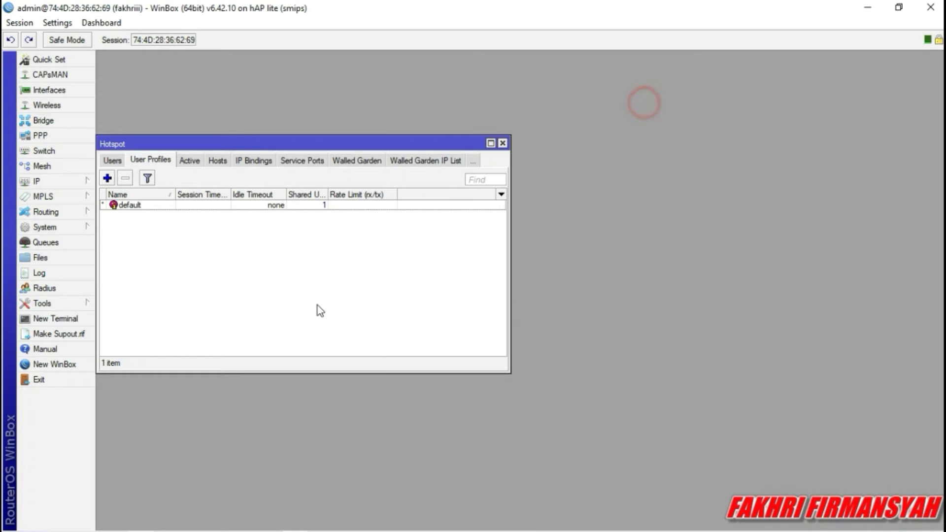
Review the Notepad notes of planned limits: 512K/512K and 128K/128K for siswa_prof.
{"action": "left_click", "coordinate": [274, 521]}
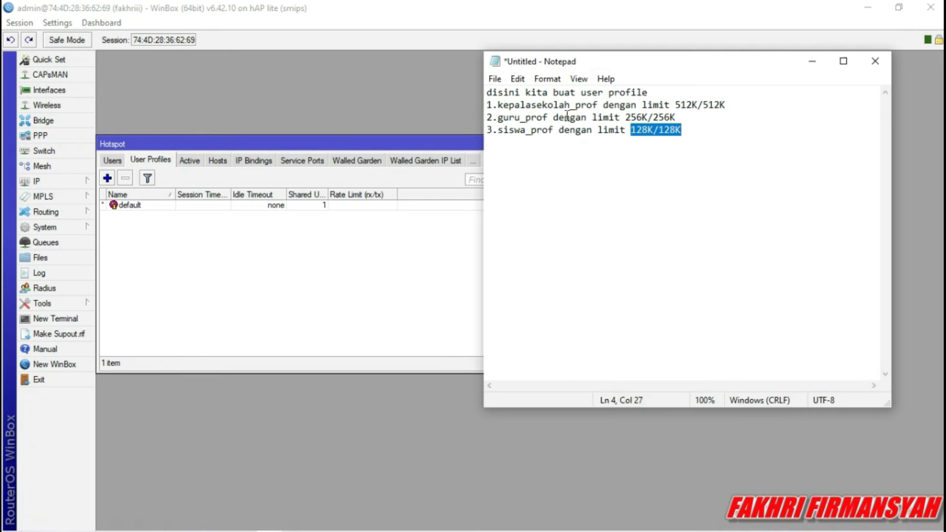
{"action": "left_click", "coordinate": [700, 140]}
{"action": "left_click_drag", "start_coordinate": [728, 105], "coordinate": [633, 119]}
{"action": "left_click", "coordinate": [733, 136]}
{"action": "left_click_drag", "start_coordinate": [741, 152], "coordinate": [636, 136]}
{"action": "left_click", "coordinate": [635, 140]}
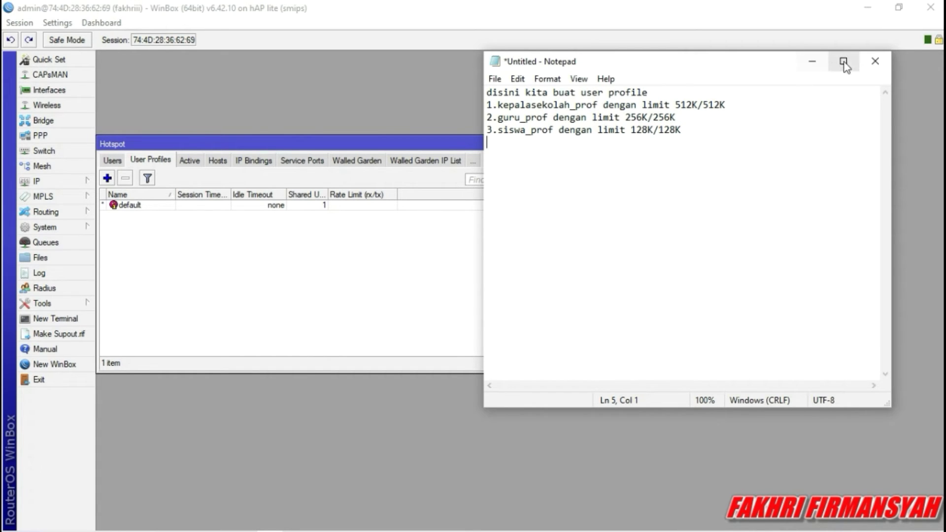
{"action": "left_click", "coordinate": [812, 61]}
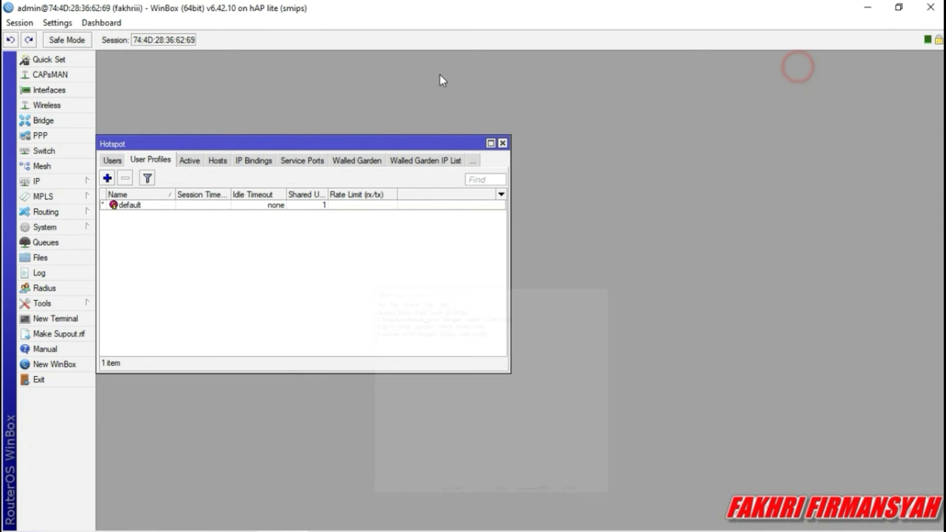
Add user profile kepalasekolah_prof and begin its rate limit with 512.
{"action": "left_click", "coordinate": [107, 178]}
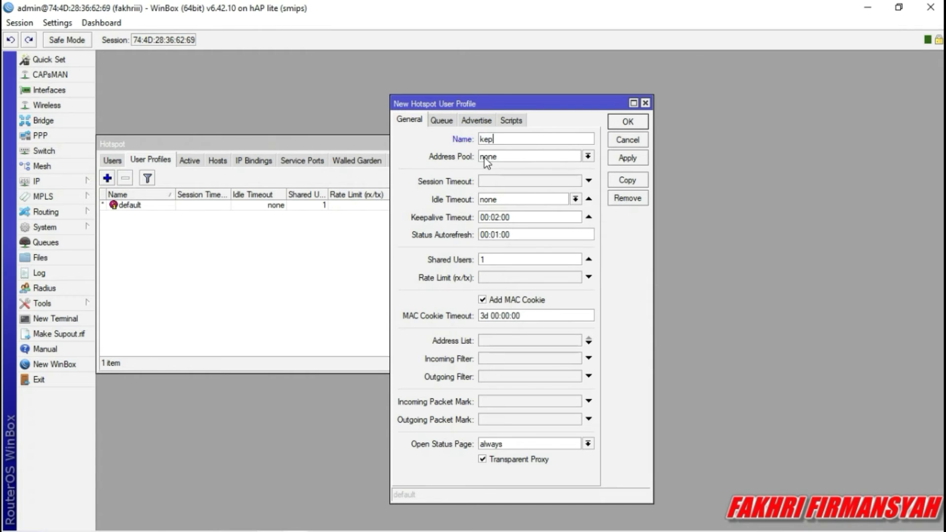
{"action": "type", "text": "kepalasekolah_prof"}
{"action": "left_click", "coordinate": [522, 260]}
{"action": "left_click", "coordinate": [525, 277]}
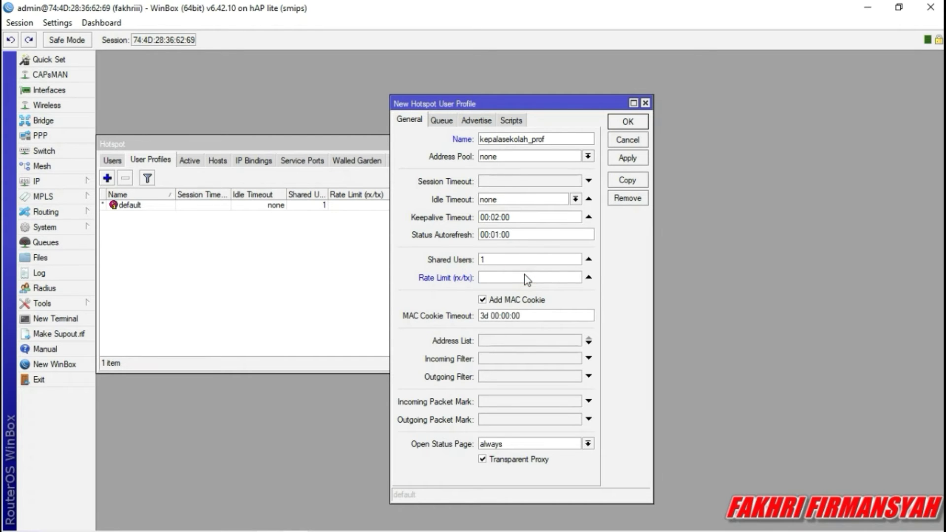
{"action": "type", "text": "512K/512K"}
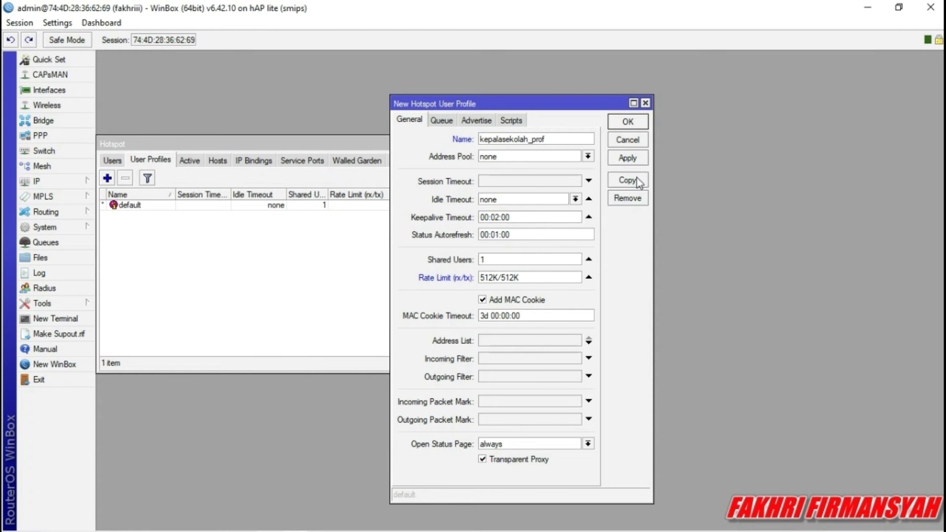
Apply and confirm the kepalasekolah_prof profile with its 512K/512K rate limit.
{"action": "left_click", "coordinate": [628, 158]}
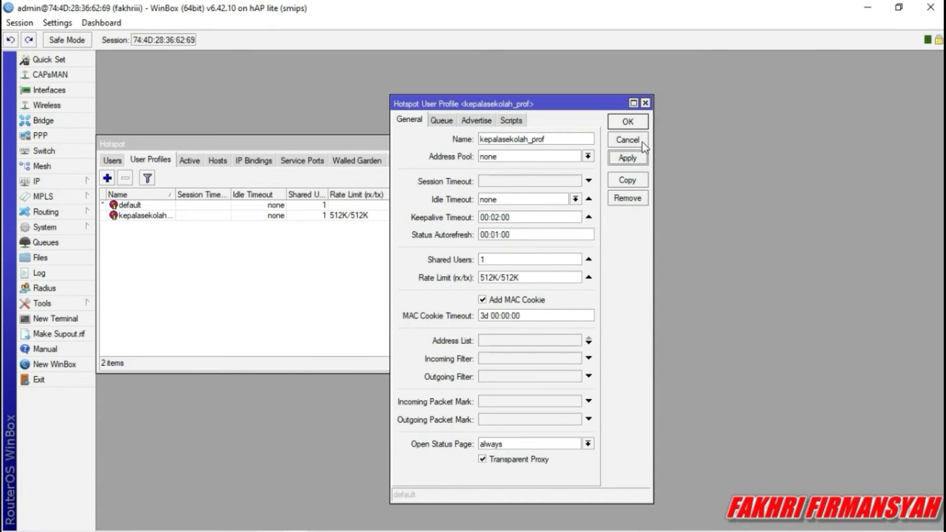
{"action": "left_click", "coordinate": [628, 122]}
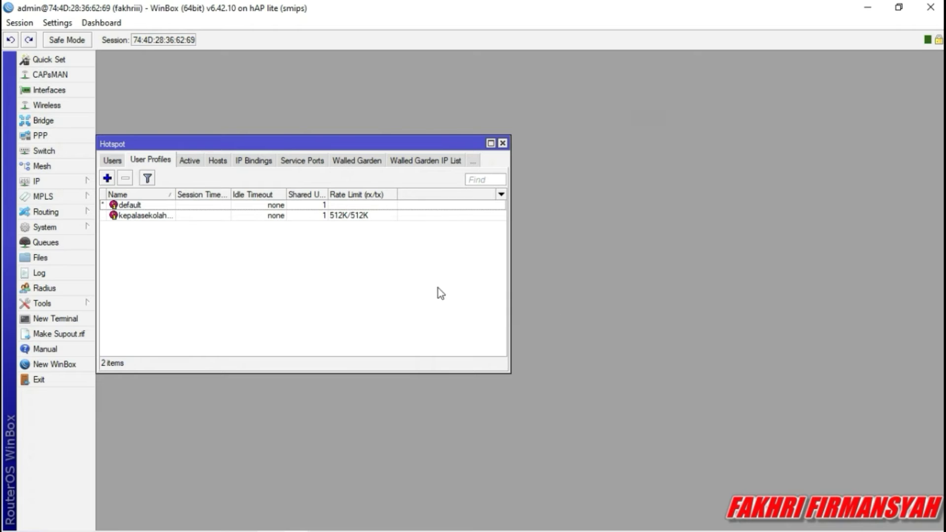
Create hotspot user profile guru_prof with a 256K/256K rate limit and save it.
{"action": "left_click", "coordinate": [108, 179]}
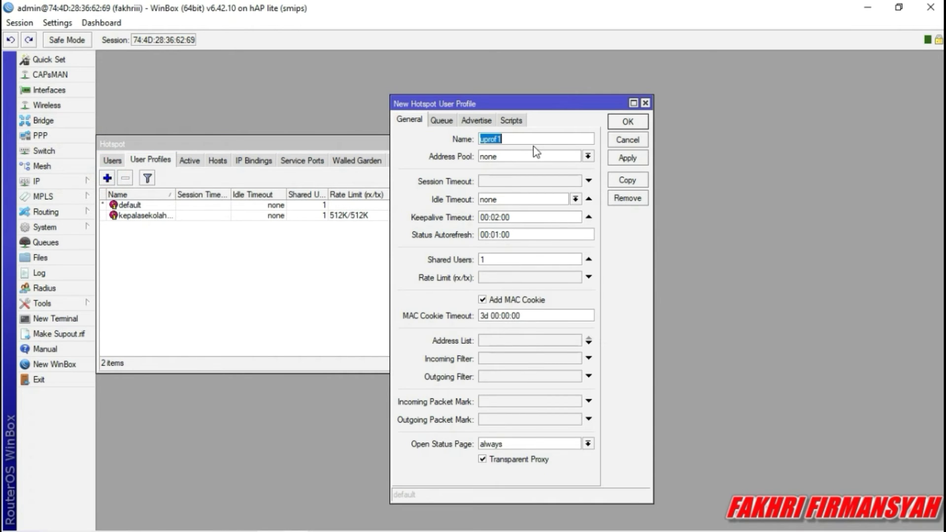
{"action": "key", "text": "BackSpace"}
{"action": "type", "text": "guru_prof"}
{"action": "left_click", "coordinate": [505, 279]}
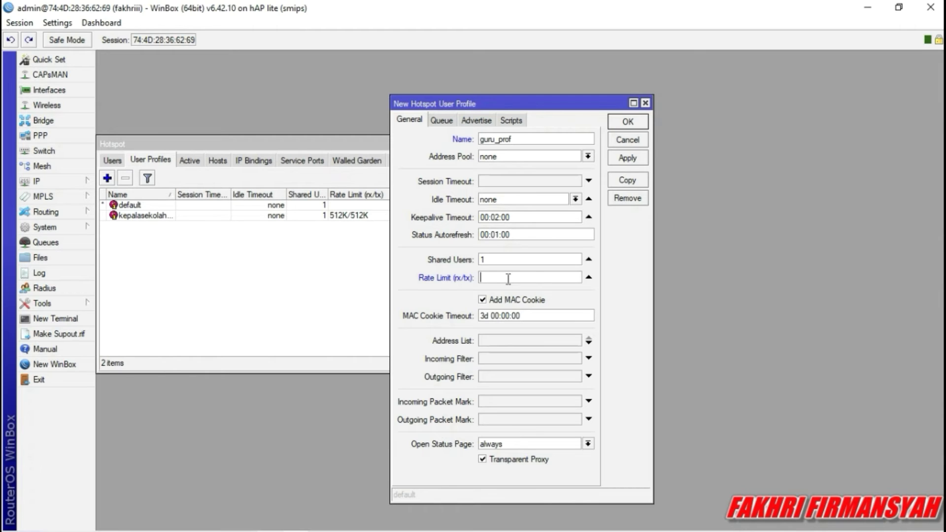
{"action": "type", "text": "256K/25"}
{"action": "type", "text": "K"}
{"action": "left_click", "coordinate": [631, 159]}
{"action": "left_click", "coordinate": [626, 123]}
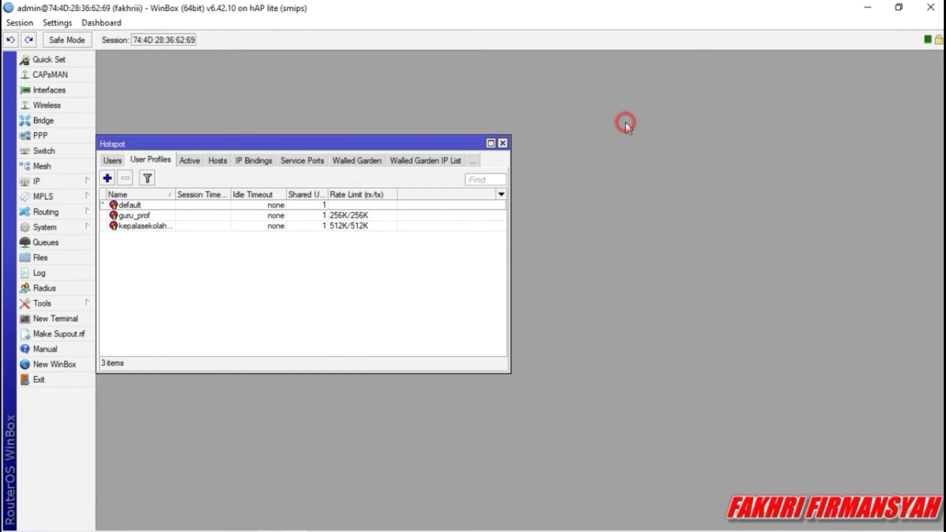
Create hotspot user profile siswa_prof with a 128K/128K rate limit and save it.
{"action": "left_click", "coordinate": [107, 178]}
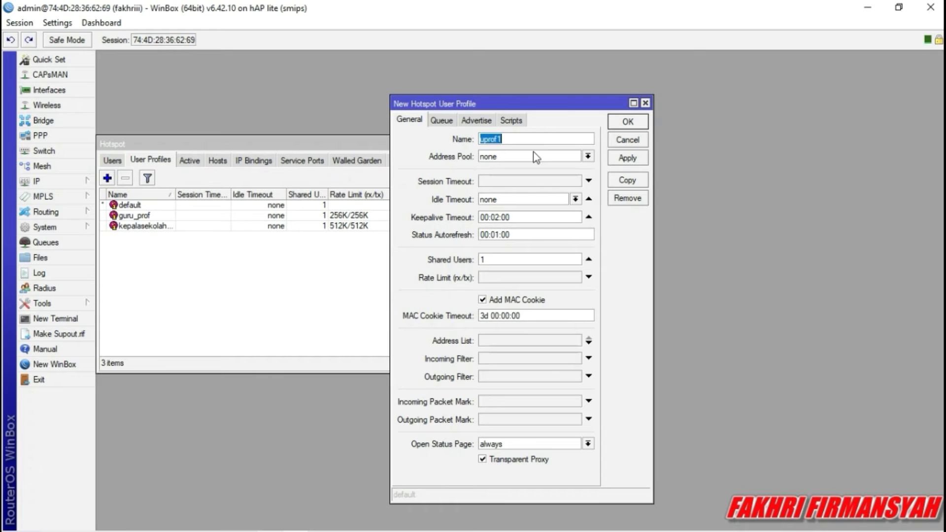
{"action": "key", "text": "BackSpace"}
{"action": "type", "text": "siswa_pro"}
{"action": "left_click", "coordinate": [521, 273]}
{"action": "left_click", "coordinate": [521, 277]}
{"action": "type", "text": "1"}
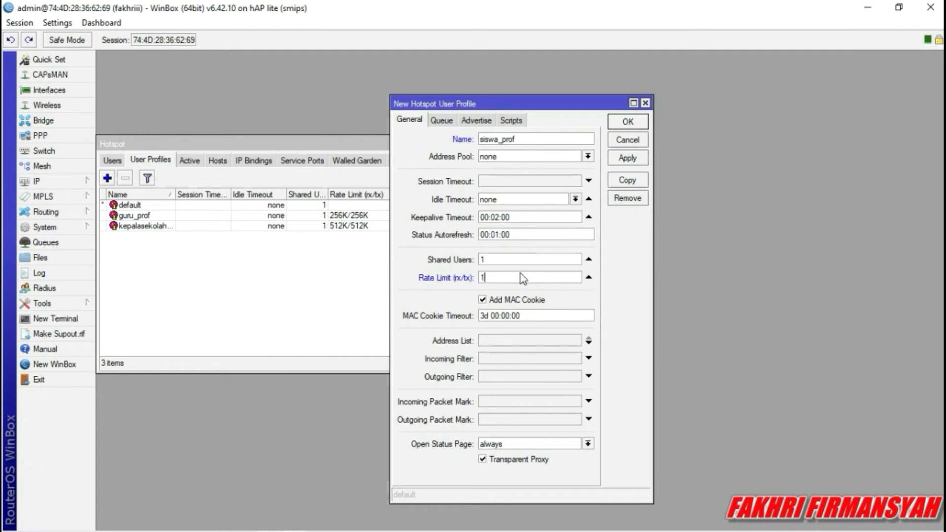
{"action": "type", "text": "28K/128K"}
{"action": "left_click", "coordinate": [622, 157]}
{"action": "left_click", "coordinate": [628, 121]}
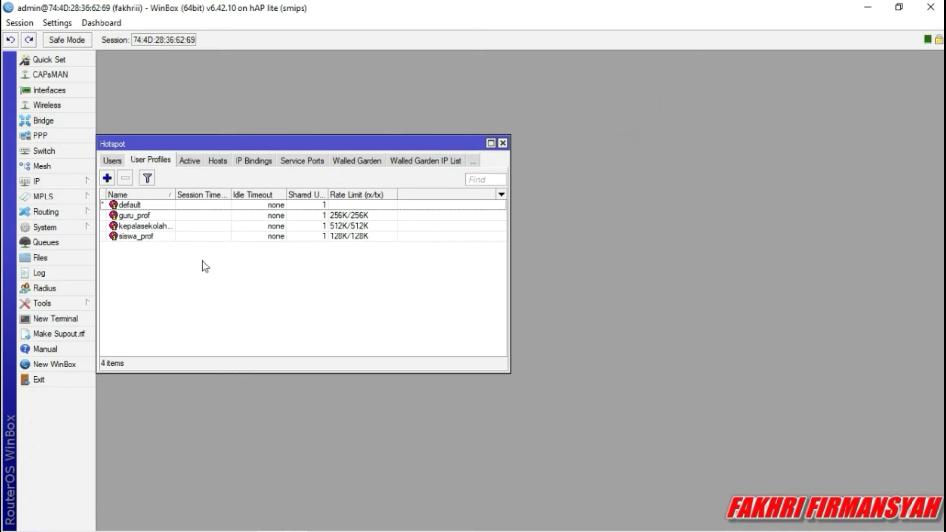
{"action": "left_click", "coordinate": [117, 162]}
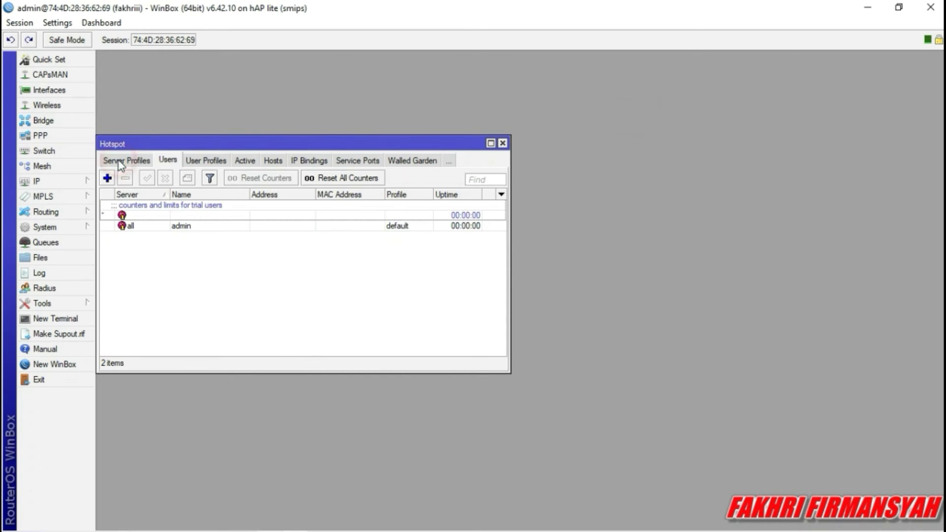
{"action": "left_click", "coordinate": [184, 160]}
{"action": "mouse_move", "coordinate": [324, 504]}
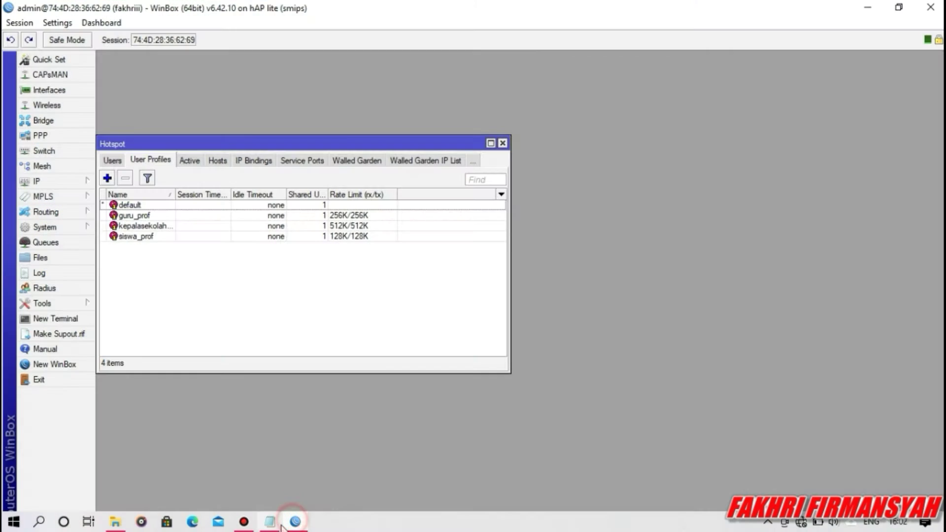
{"action": "left_click", "coordinate": [273, 525]}
{"action": "left_click_drag", "start_coordinate": [693, 132], "coordinate": [711, 93]}
{"action": "left_click", "coordinate": [699, 116]}
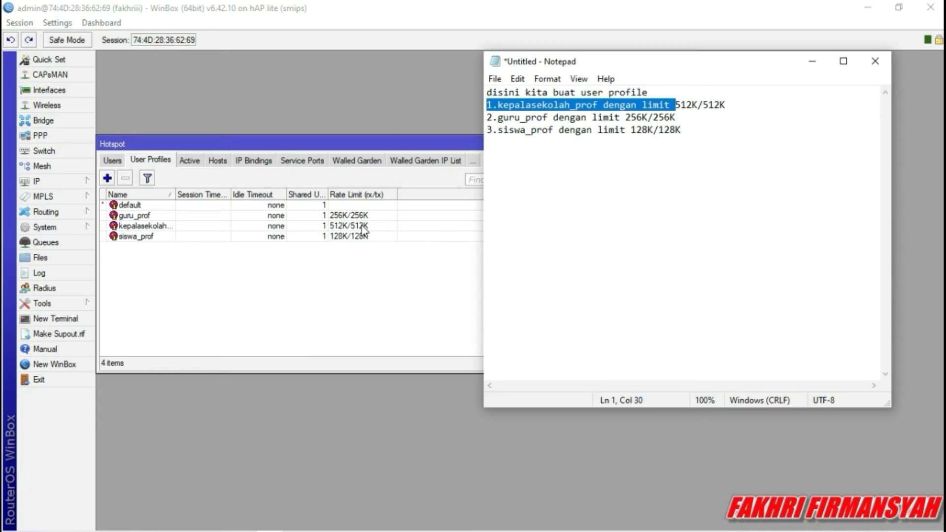
{"action": "left_click", "coordinate": [732, 109]}
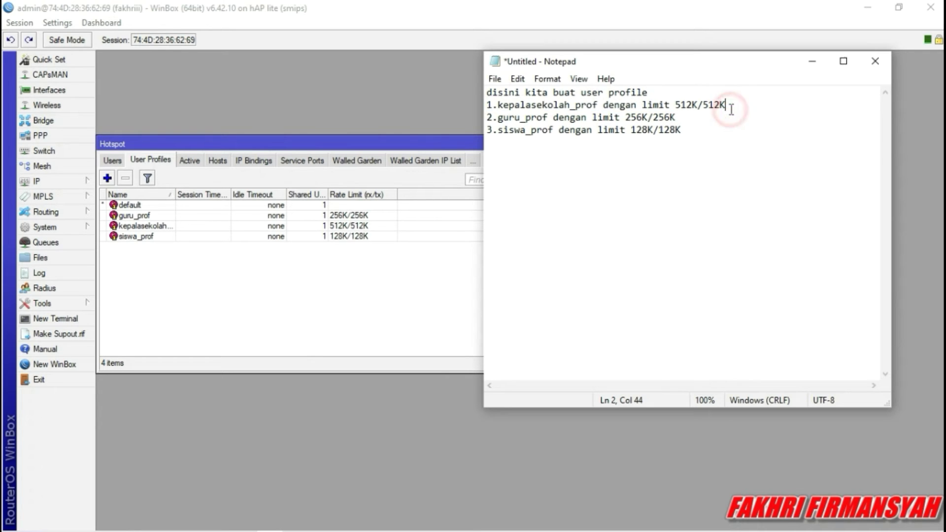
{"action": "left_click_drag", "start_coordinate": [732, 109], "coordinate": [683, 108]}
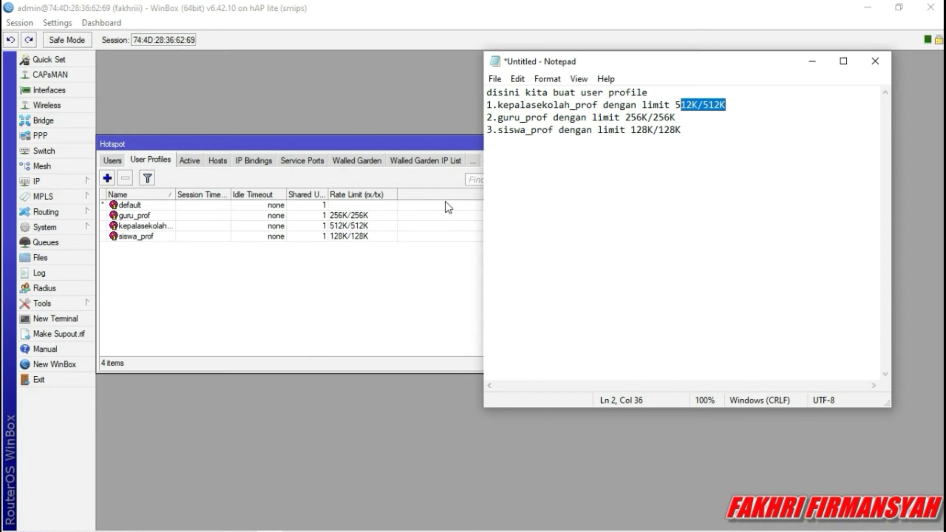
{"action": "left_click", "coordinate": [783, 144]}
{"action": "left_click_drag", "start_coordinate": [674, 118], "coordinate": [623, 120]}
{"action": "left_click", "coordinate": [376, 216]}
{"action": "key", "text": "alt+Tab"}
{"action": "left_click_drag", "start_coordinate": [683, 131], "coordinate": [636, 134]}
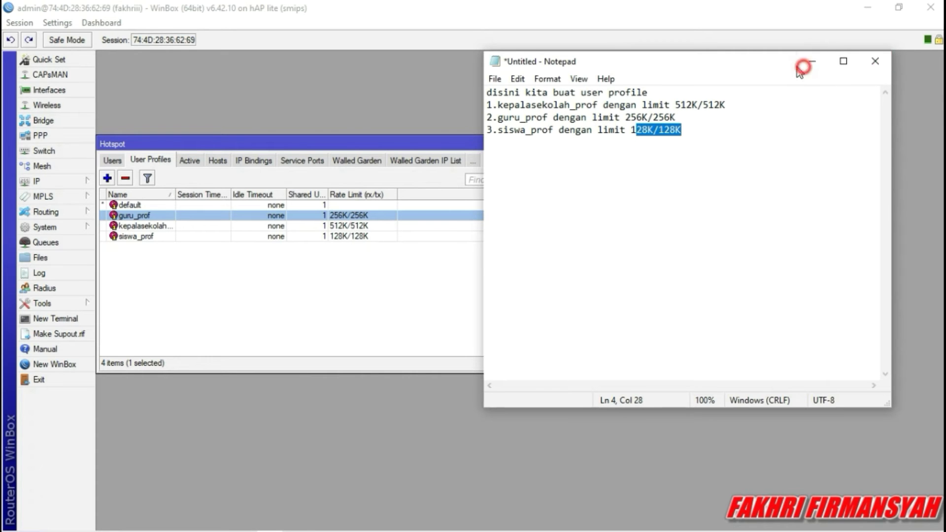
{"action": "left_click", "coordinate": [811, 62]}
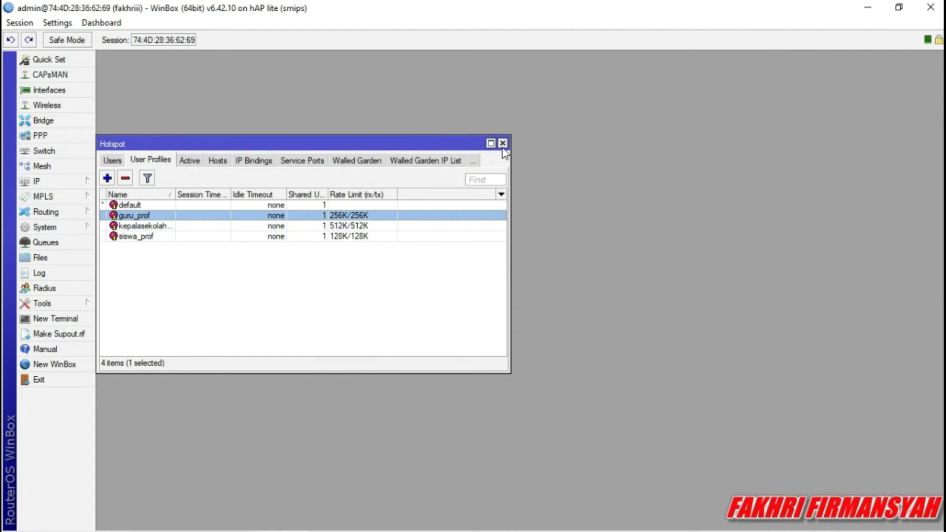
Switch to the hotspot Users list and start a new user named kepalasekolah.
{"action": "left_click", "coordinate": [182, 158]}
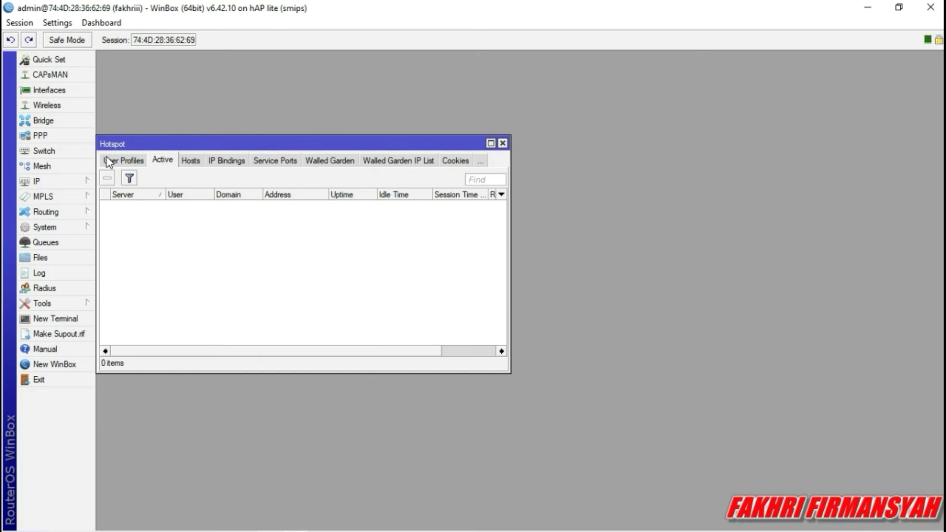
{"action": "left_click", "coordinate": [123, 164]}
{"action": "left_click", "coordinate": [122, 161]}
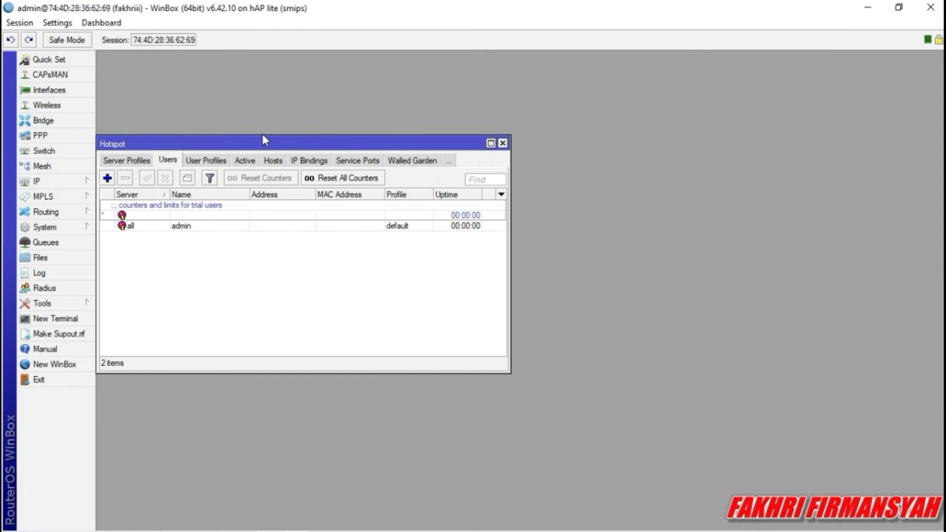
{"action": "left_click", "coordinate": [107, 178]}
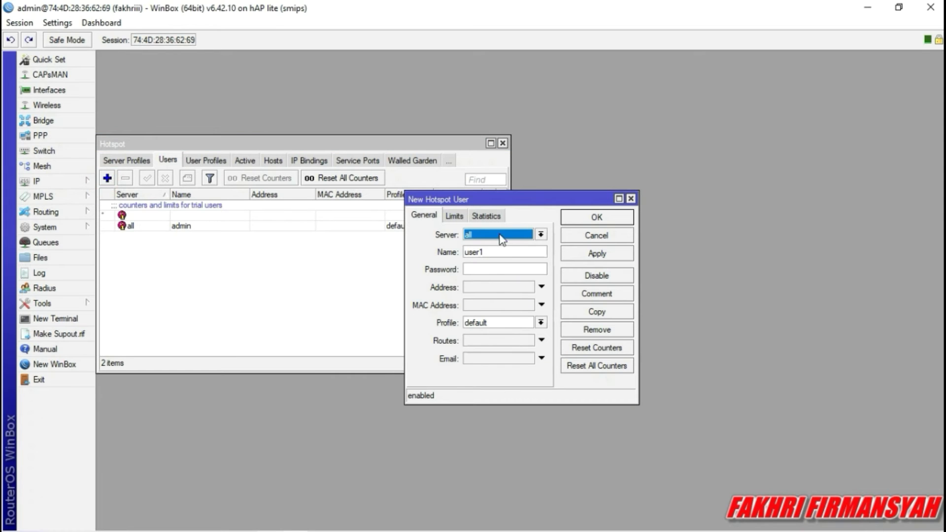
{"action": "left_click_drag", "start_coordinate": [508, 251], "coordinate": [427, 248]}
{"action": "key", "text": "BackSpace"}
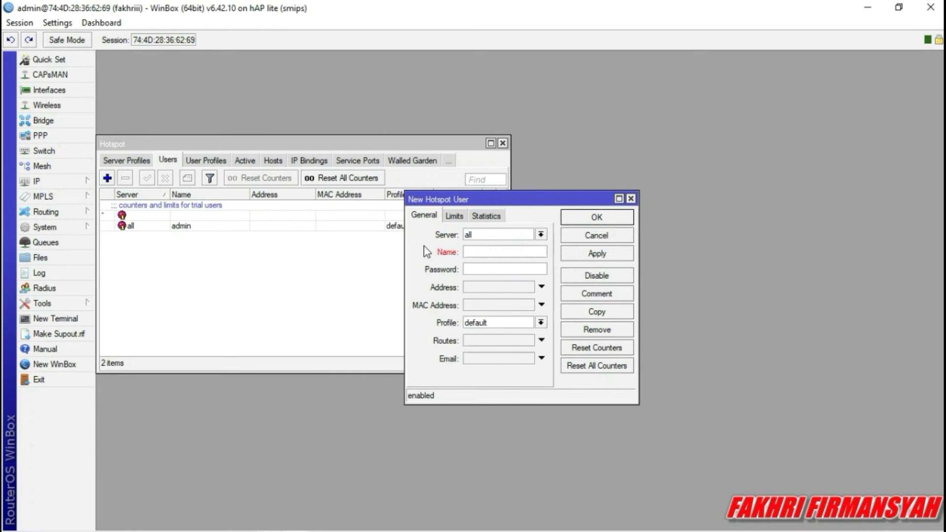
{"action": "type", "text": "kepalasekolah"}
Give kepalasekolah a password and the kepalasekolah_prof profile, then save the user.
{"action": "left_click", "coordinate": [529, 254]}
{"action": "left_click", "coordinate": [518, 273]}
{"action": "type", "text": "123"}
{"action": "left_click", "coordinate": [542, 327]}
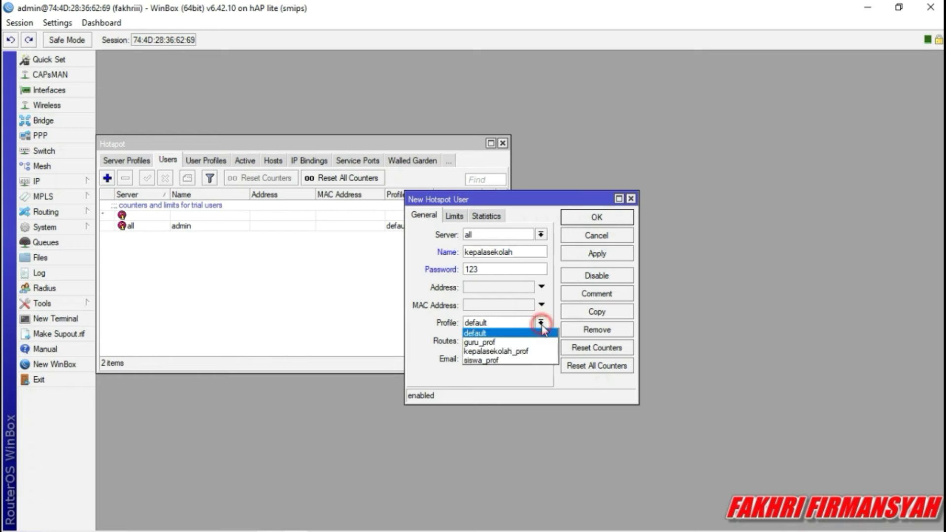
{"action": "left_click", "coordinate": [532, 351]}
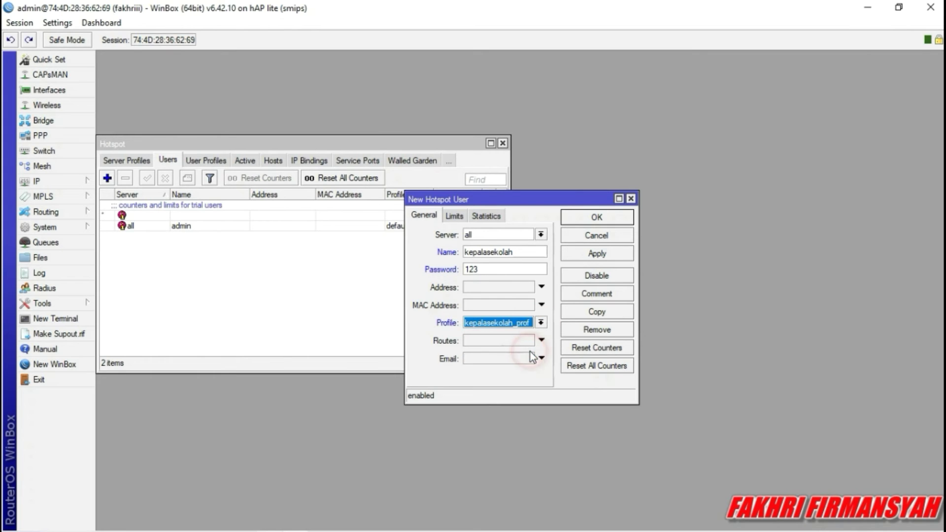
{"action": "left_click", "coordinate": [598, 254]}
{"action": "left_click", "coordinate": [597, 218]}
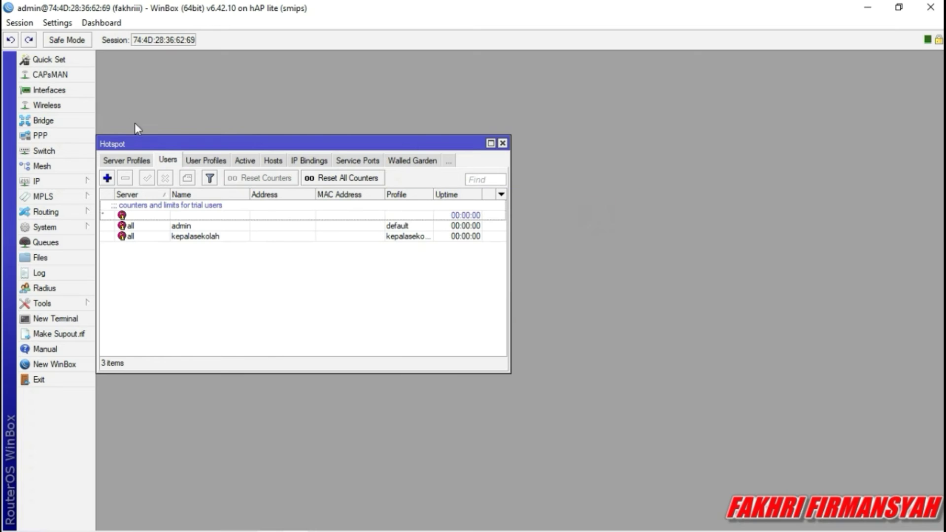
Add hotspot user guru with a password and the guru_prof profile.
{"action": "left_click", "coordinate": [108, 178]}
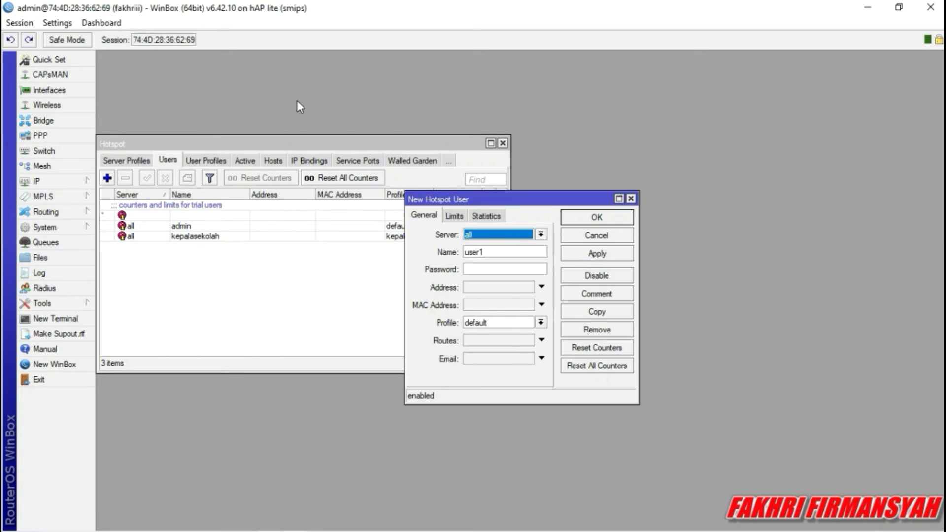
{"action": "left_click_drag", "start_coordinate": [523, 256], "coordinate": [466, 254]}
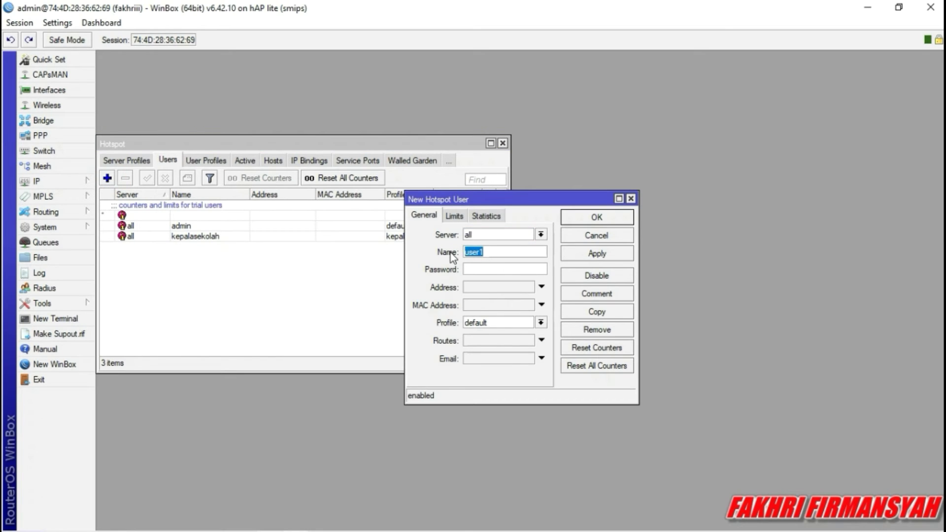
{"action": "key", "text": "BackSpace"}
{"action": "type", "text": "gru"}
{"action": "type", "text": "uru"}
{"action": "left_click", "coordinate": [496, 271]}
{"action": "type", "text": "456"}
{"action": "left_click", "coordinate": [541, 323]}
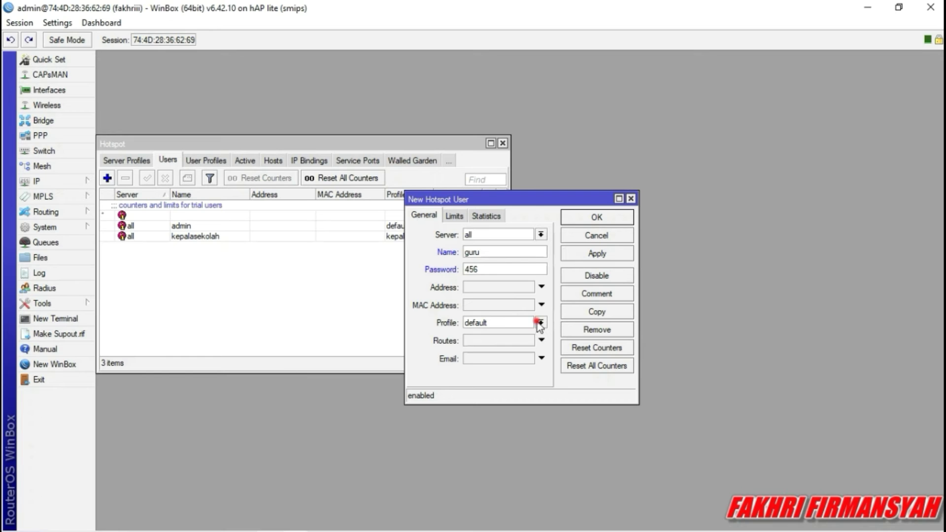
{"action": "left_click", "coordinate": [524, 342]}
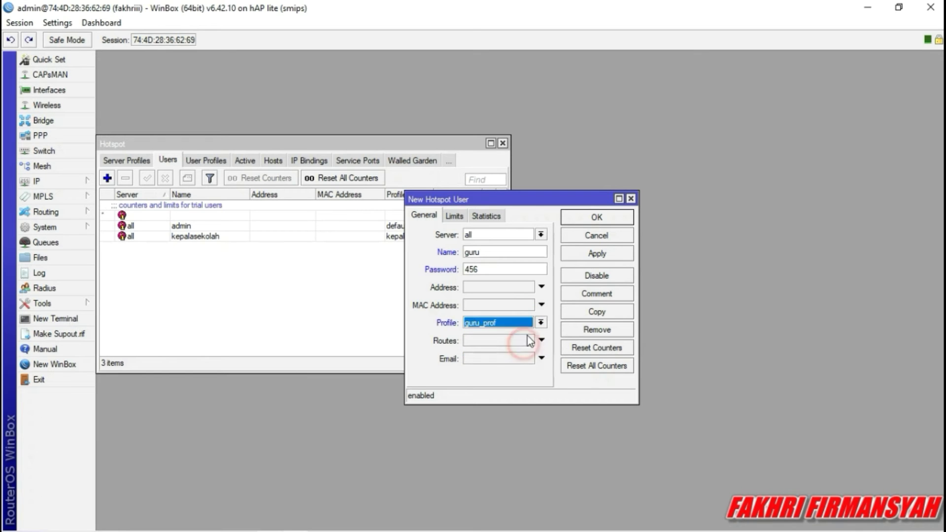
{"action": "left_click", "coordinate": [595, 253]}
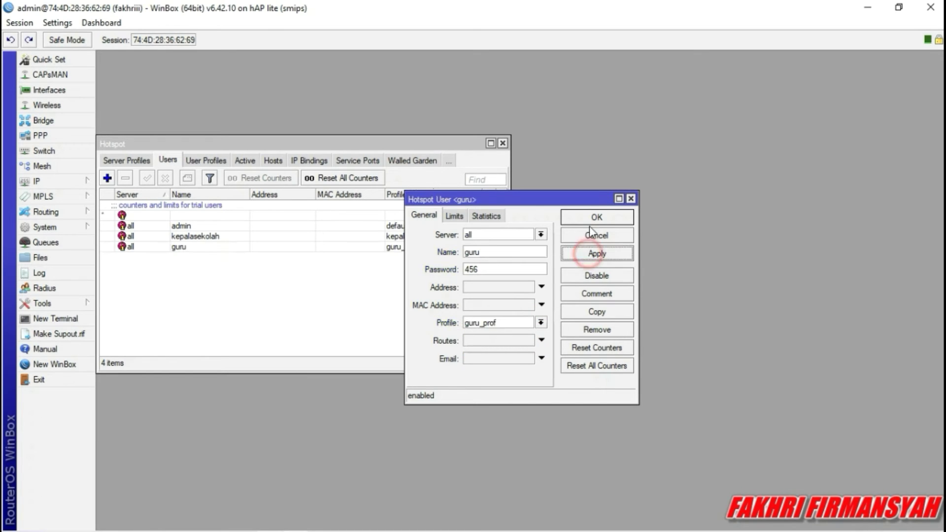
{"action": "left_click", "coordinate": [596, 217]}
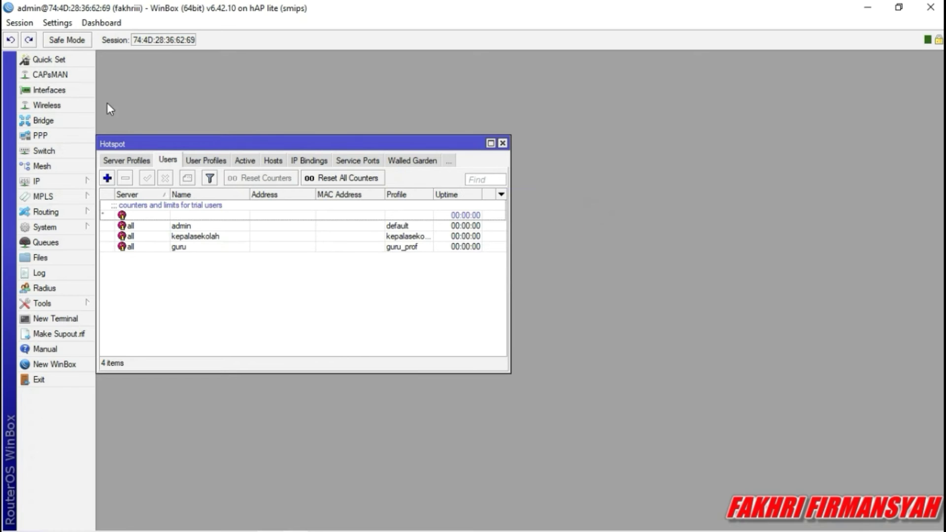
Add hotspot user siswa with a password and the siswa_prof profile.
{"action": "left_click", "coordinate": [107, 178]}
{"action": "double_click", "coordinate": [490, 252]}
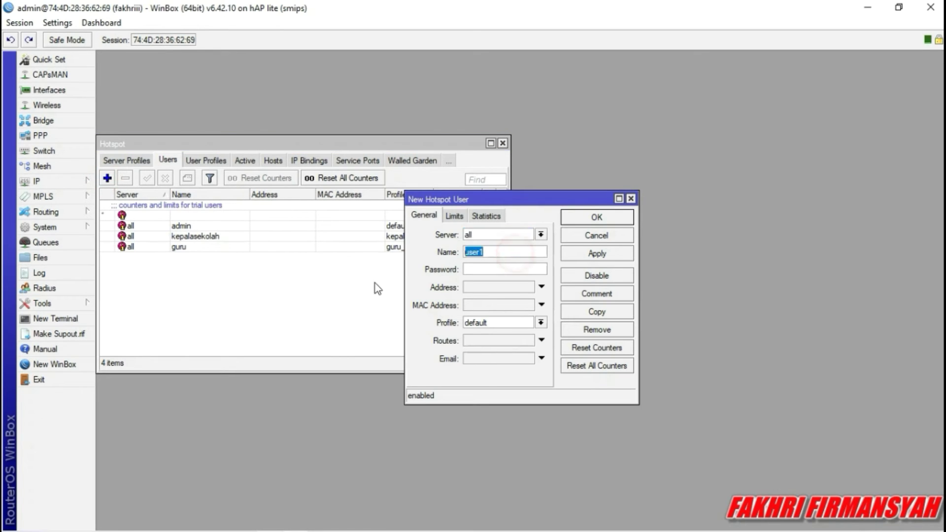
{"action": "type", "text": "siswa"}
{"action": "left_click", "coordinate": [493, 270]}
{"action": "left_click", "coordinate": [541, 323]}
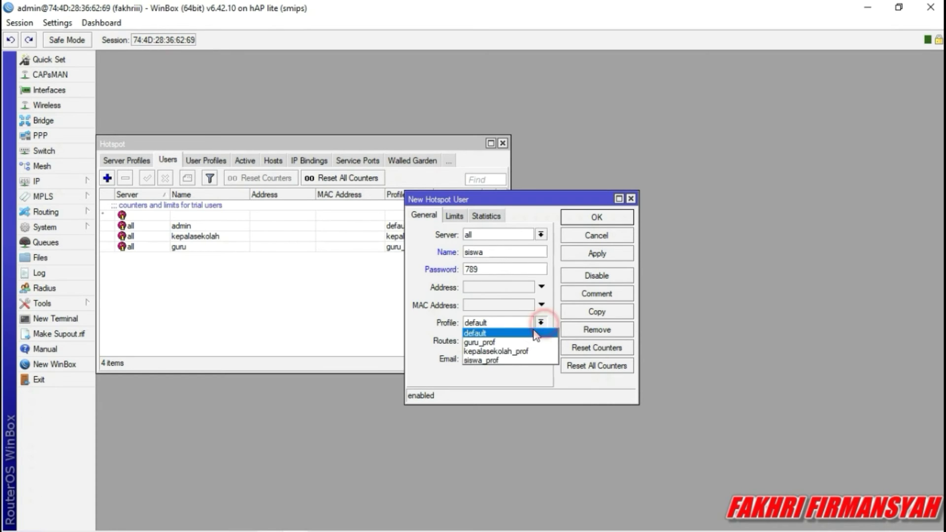
{"action": "left_click", "coordinate": [515, 360]}
{"action": "left_click", "coordinate": [626, 254]}
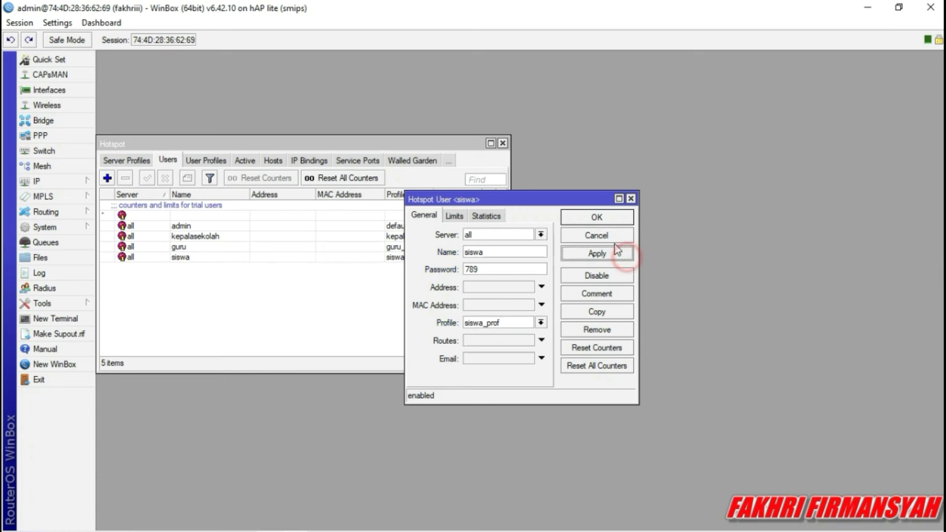
{"action": "left_click", "coordinate": [599, 217]}
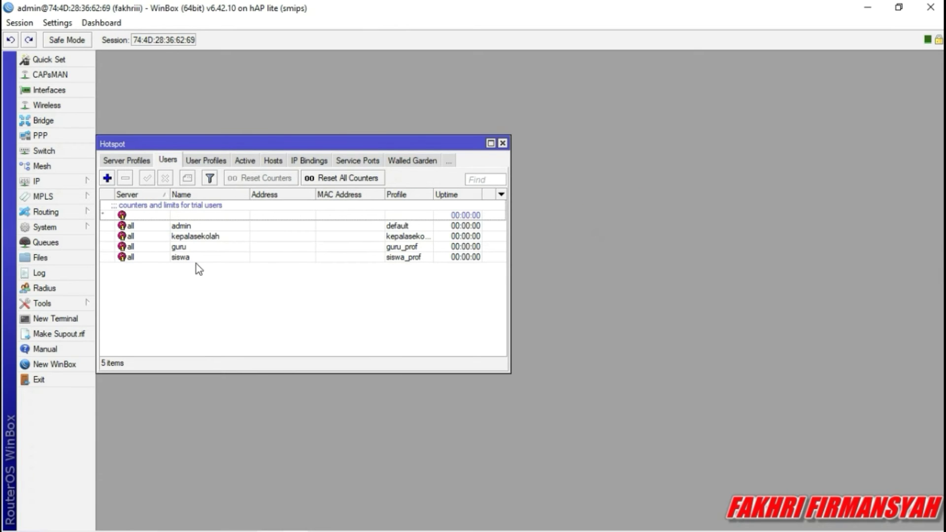
Return to the hotspot User Profiles list ahead of the phone login test.
{"action": "left_click", "coordinate": [193, 161]}
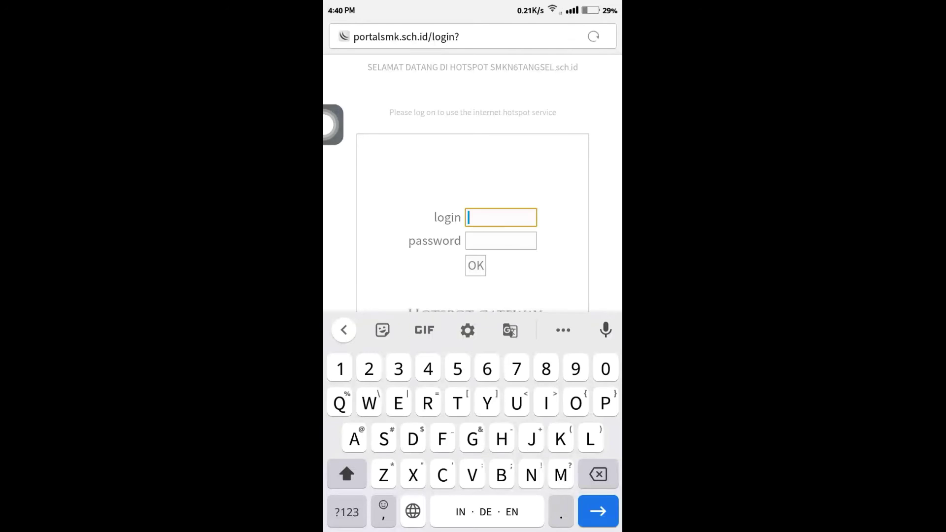
{"action": "type", "text": "K"}
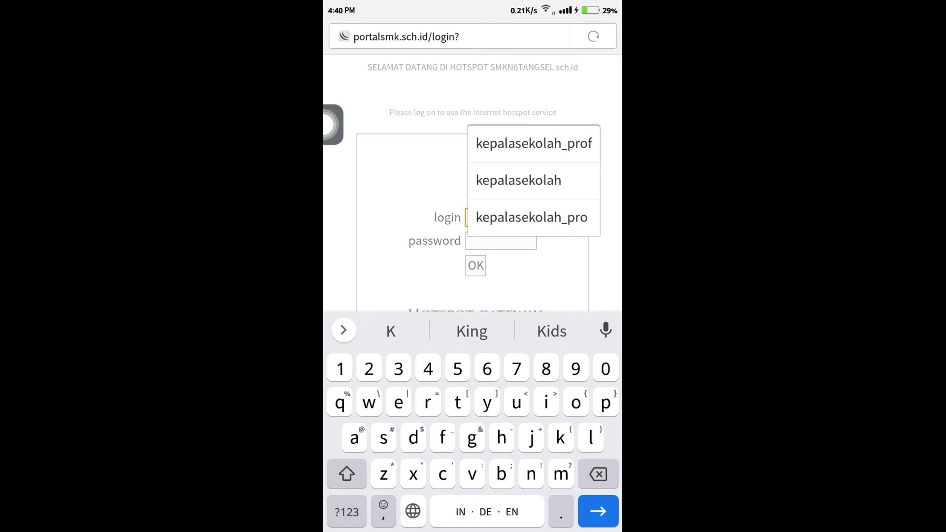
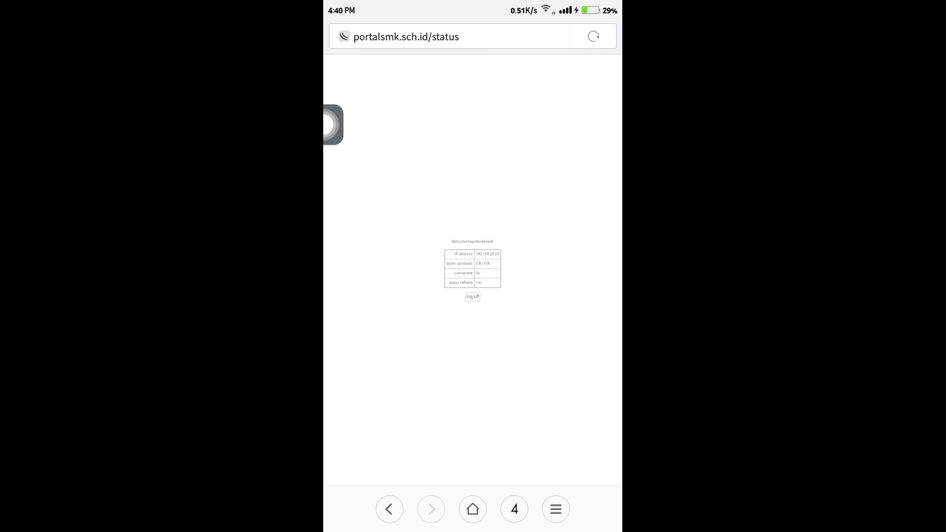
Reconnect WinBox to the neighbour router 'switch' at MAC 74:4D:28:BC:0B:A0.
{"action": "scroll", "coordinate": [469, 341], "scroll_direction": "up", "scroll_amount": 5}
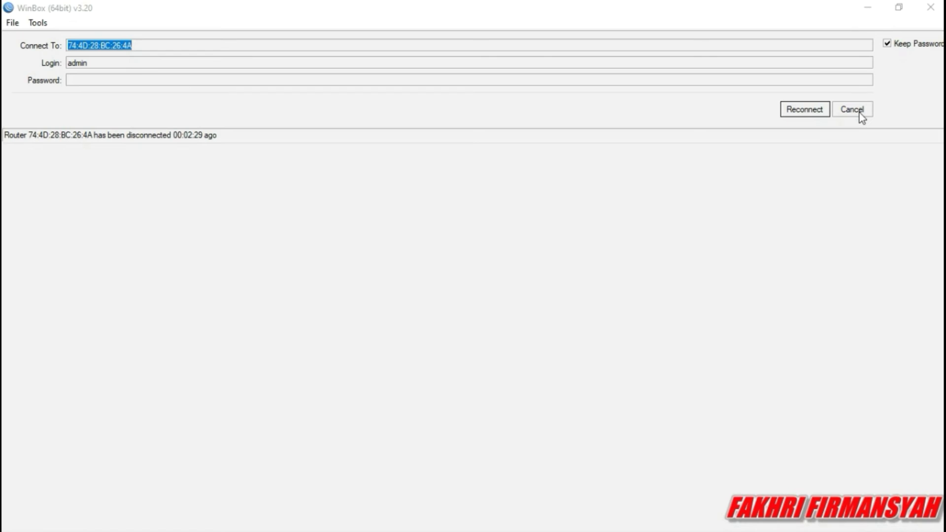
{"action": "left_click", "coordinate": [860, 113]}
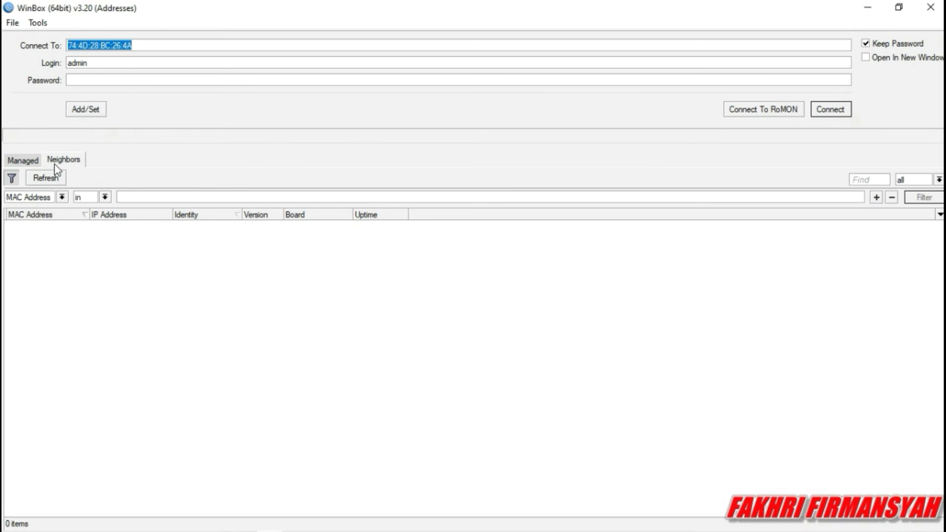
{"action": "left_click", "coordinate": [51, 177]}
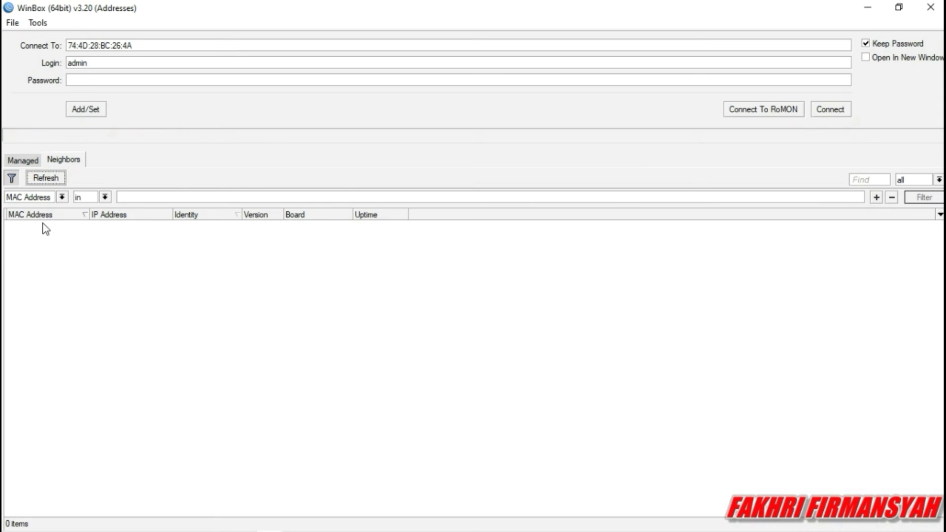
{"action": "left_click", "coordinate": [43, 225]}
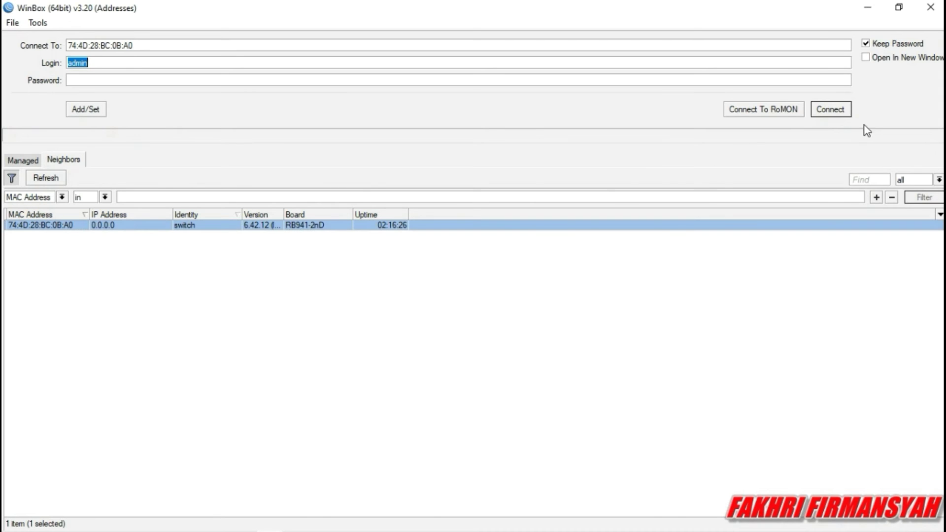
{"action": "left_click", "coordinate": [828, 108]}
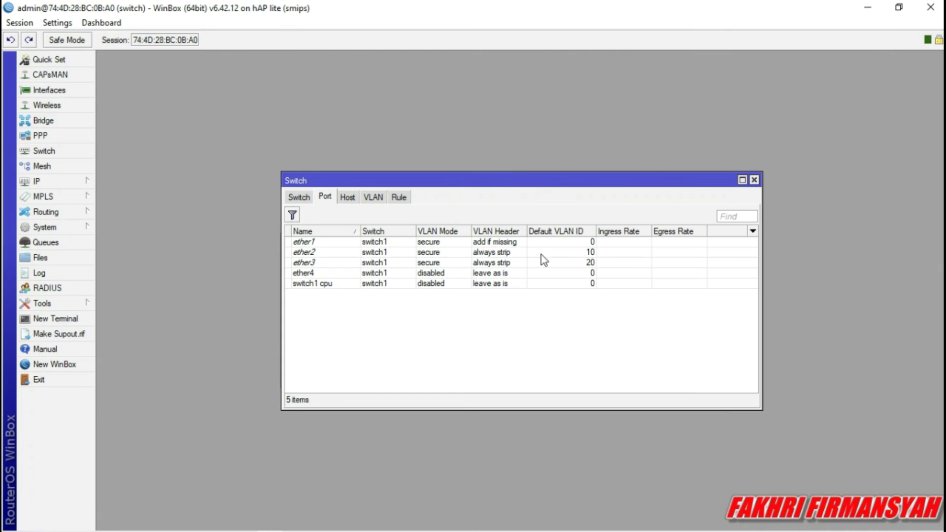
Reset the router's configuration with No Default Configuration ticked, confirming the reboot.
{"action": "left_click", "coordinate": [754, 180]}
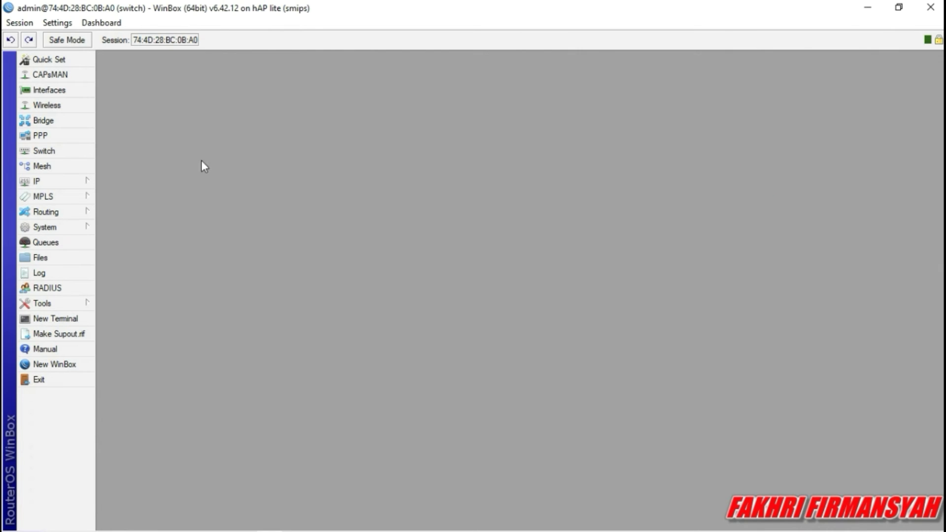
{"action": "left_click", "coordinate": [72, 228]}
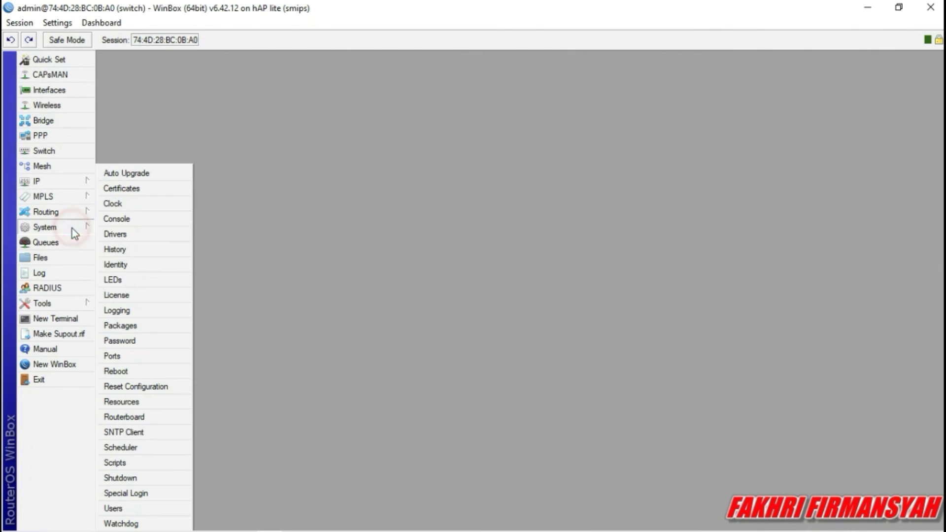
{"action": "left_click", "coordinate": [143, 387]}
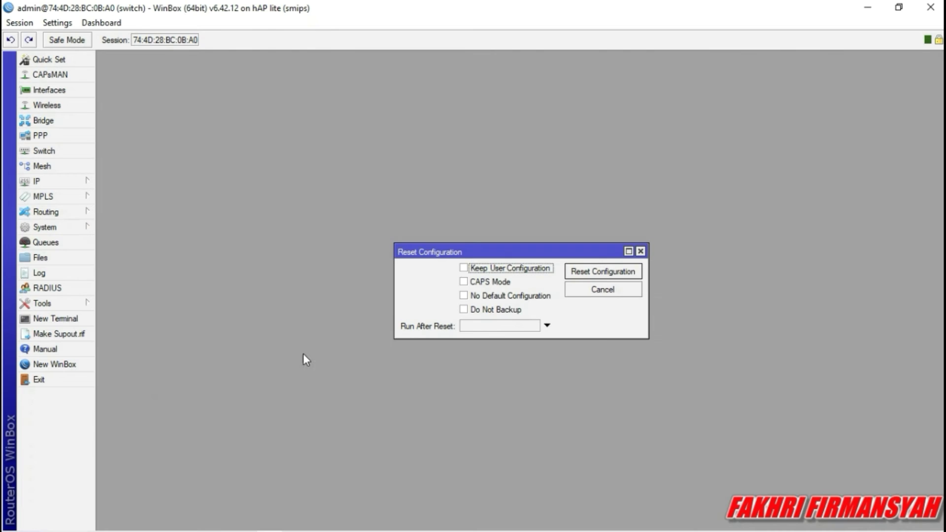
{"action": "left_click", "coordinate": [483, 296]}
{"action": "left_click", "coordinate": [576, 271]}
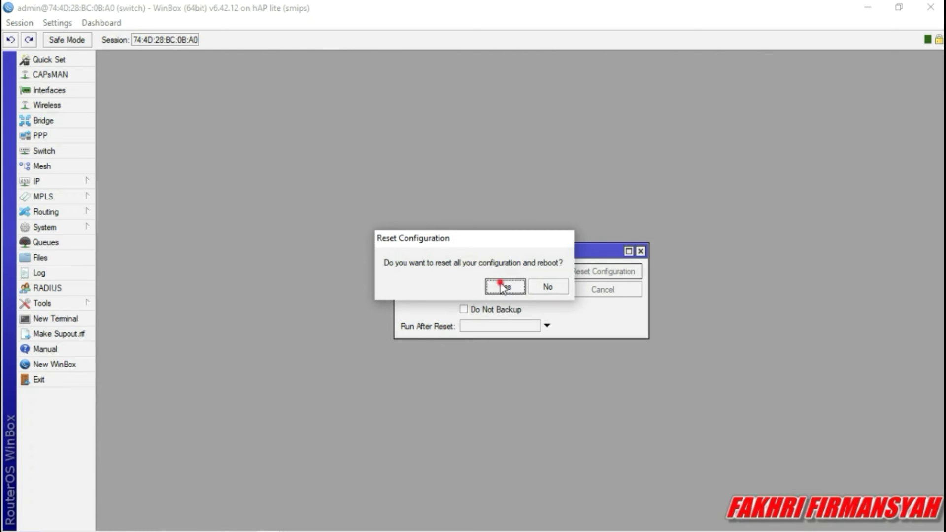
{"action": "left_click", "coordinate": [502, 286]}
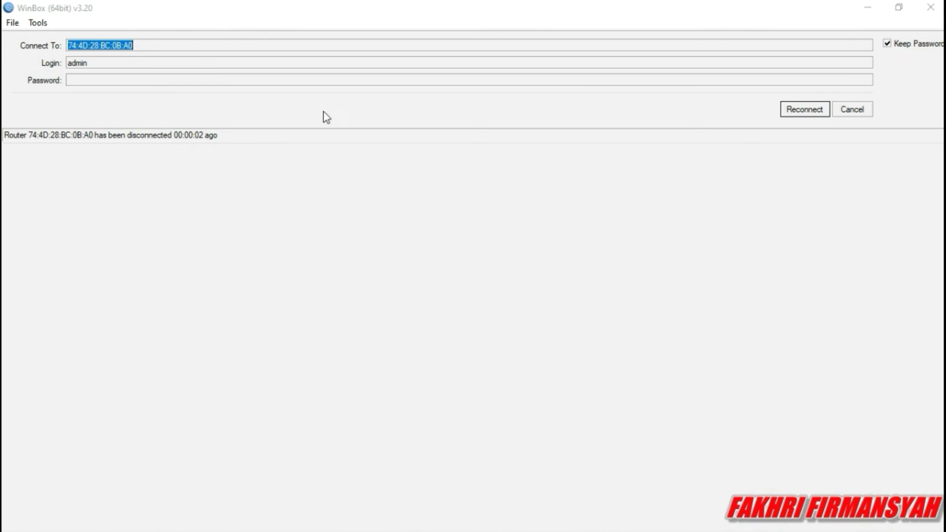
Log back into the freshly reset MikroTik router from the refreshed Neighbors list.
{"action": "left_click", "coordinate": [852, 109]}
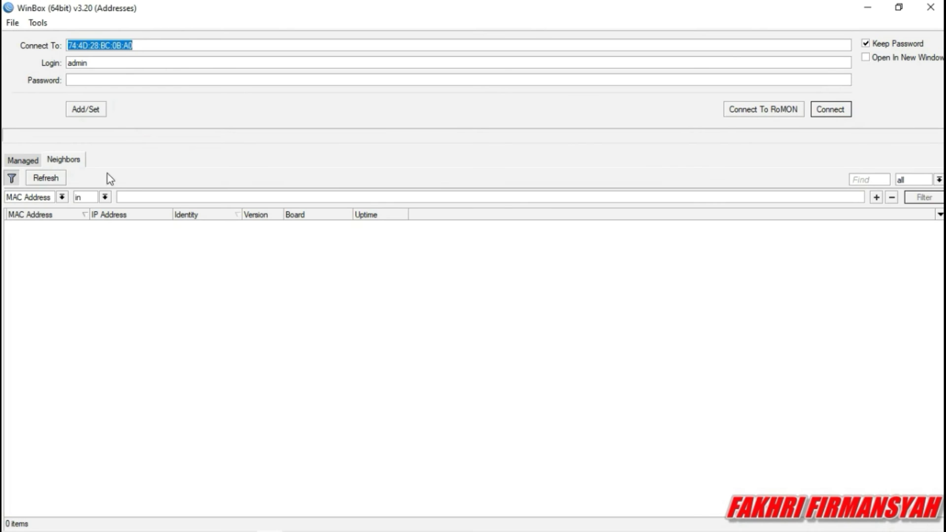
{"action": "left_click", "coordinate": [50, 179]}
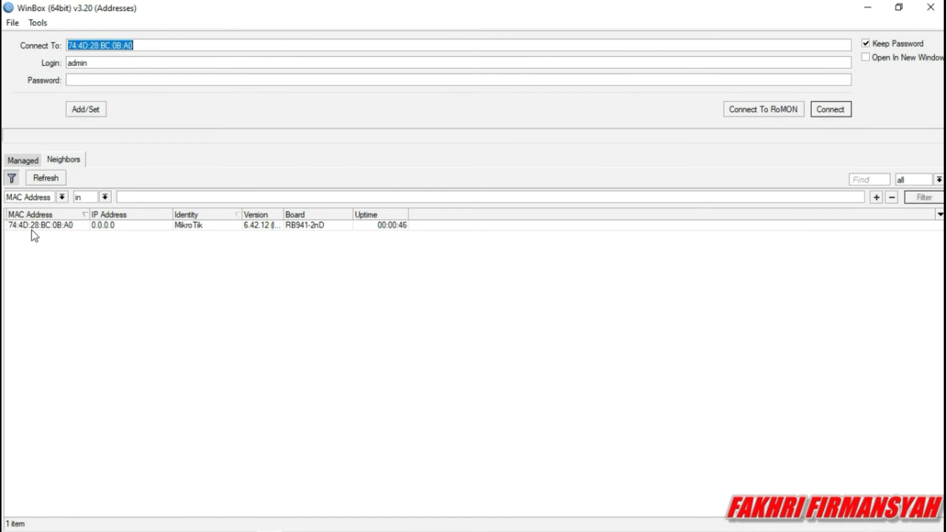
{"action": "left_click", "coordinate": [30, 225]}
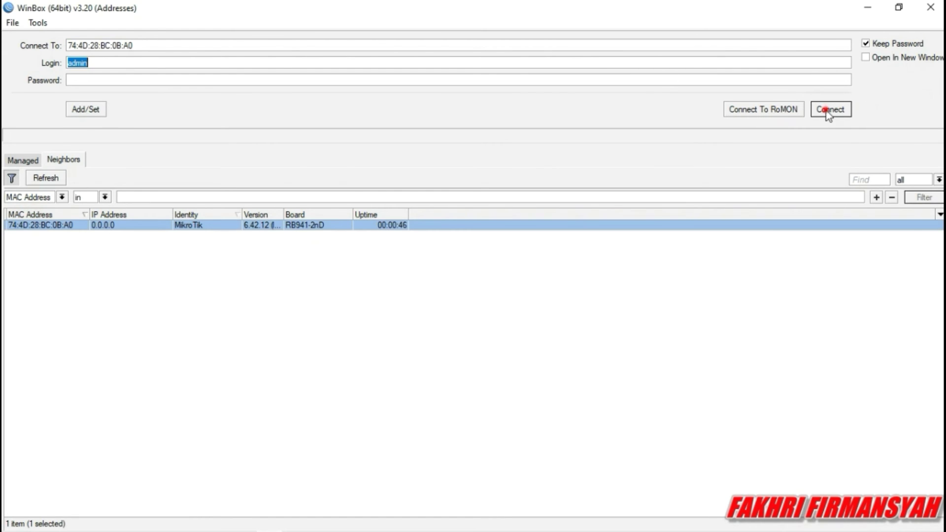
{"action": "left_click", "coordinate": [826, 111]}
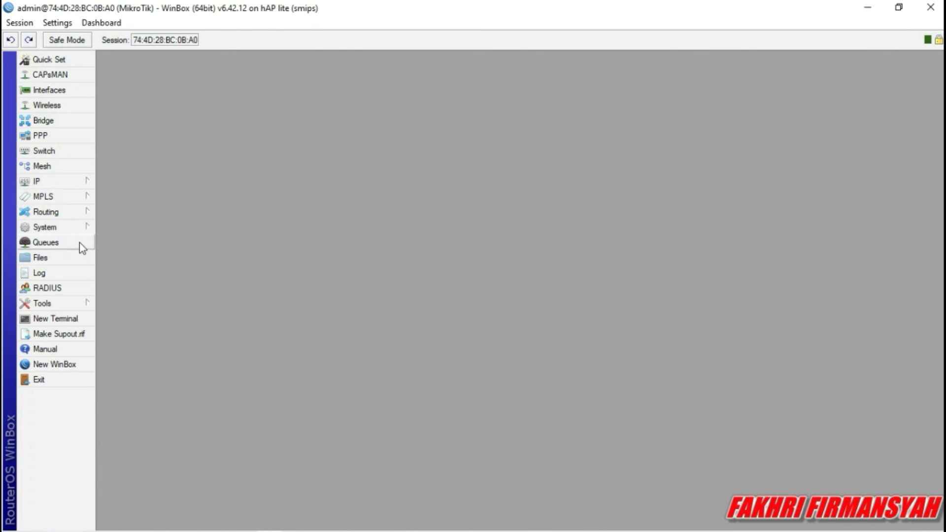
Change the router identity from MikroTik to 'switch'.
{"action": "left_click", "coordinate": [43, 229]}
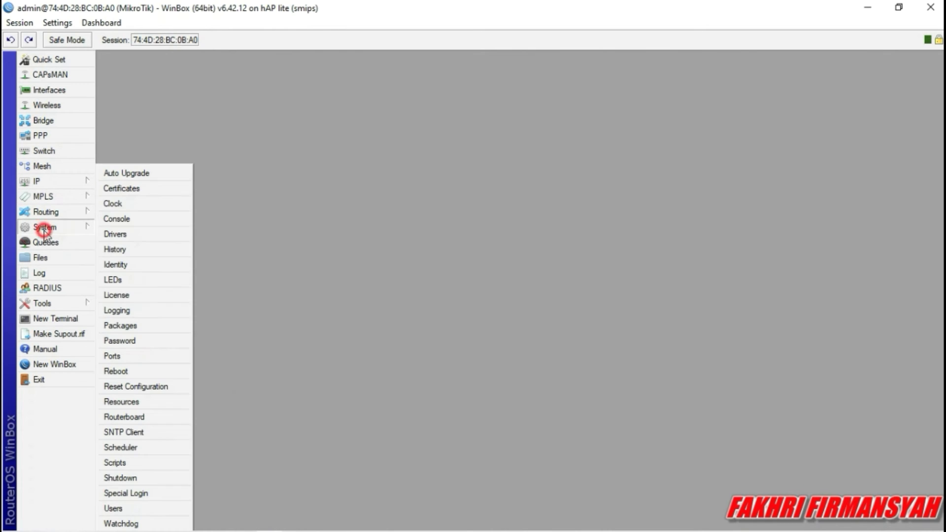
{"action": "left_click", "coordinate": [110, 266]}
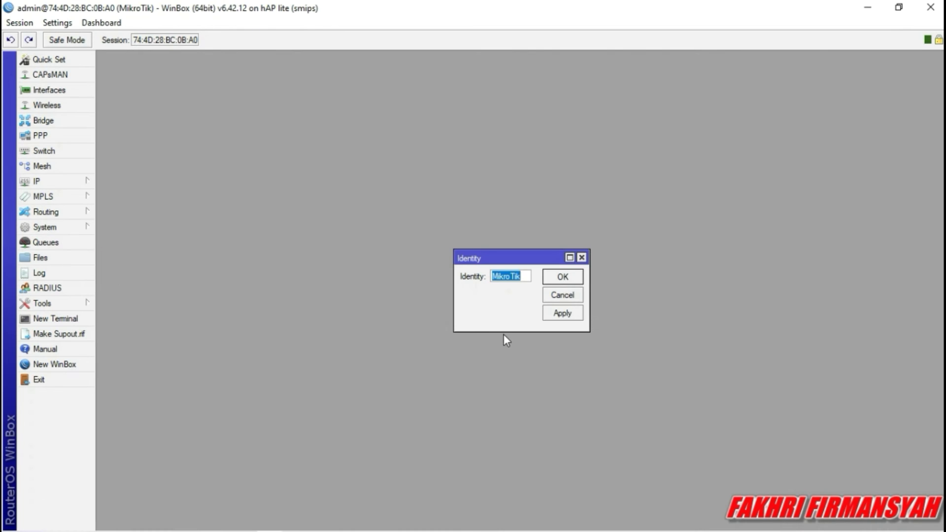
{"action": "key", "text": "BackSpace"}
{"action": "type", "text": "switch"}
{"action": "left_click", "coordinate": [559, 313]}
{"action": "left_click", "coordinate": [561, 277]}
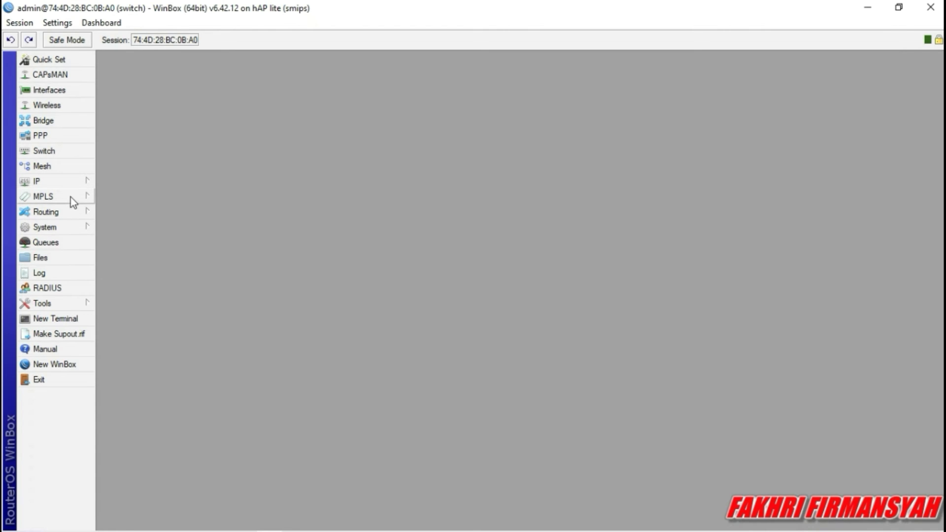
Create a new bridge named bridge1.
{"action": "left_click", "coordinate": [54, 124]}
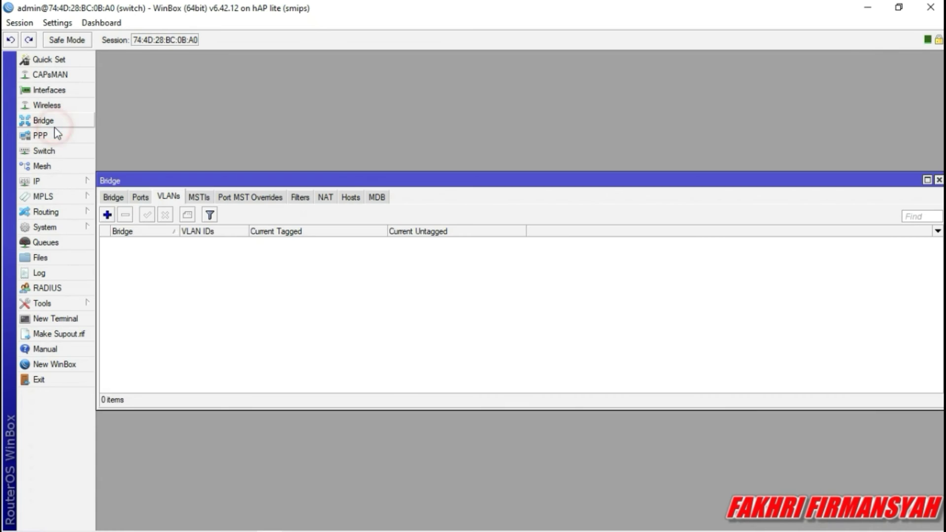
{"action": "left_click", "coordinate": [113, 197]}
{"action": "left_click", "coordinate": [107, 215]}
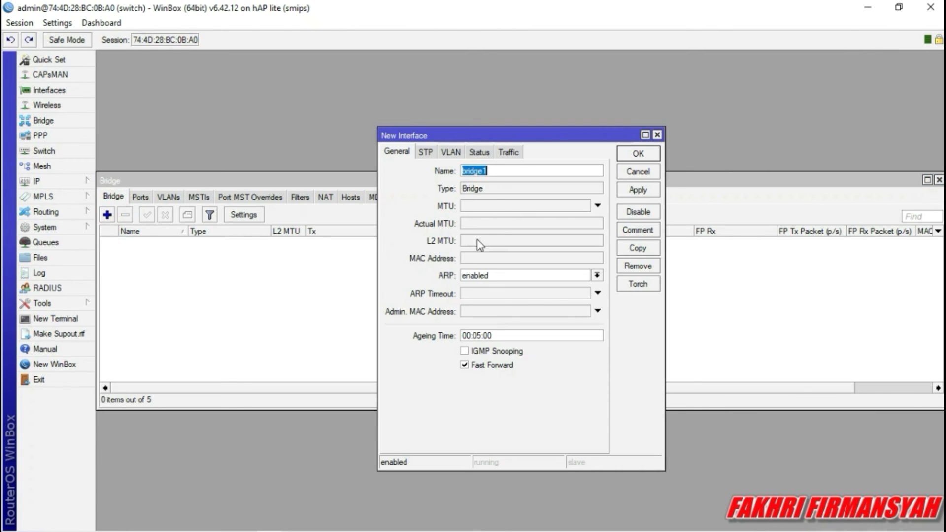
{"action": "left_click", "coordinate": [639, 189]}
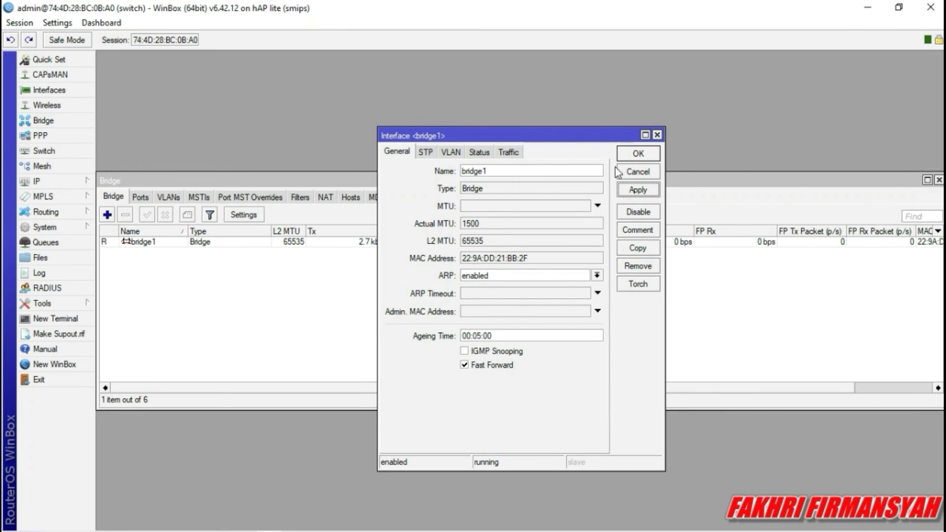
{"action": "left_click", "coordinate": [638, 153]}
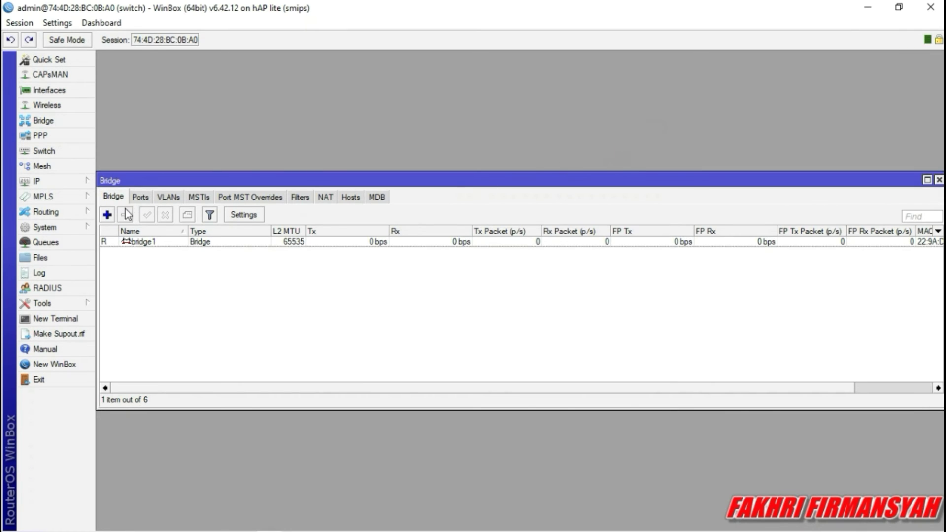
Add ether1 and ether2 as ports of bridge1.
{"action": "left_click", "coordinate": [141, 198]}
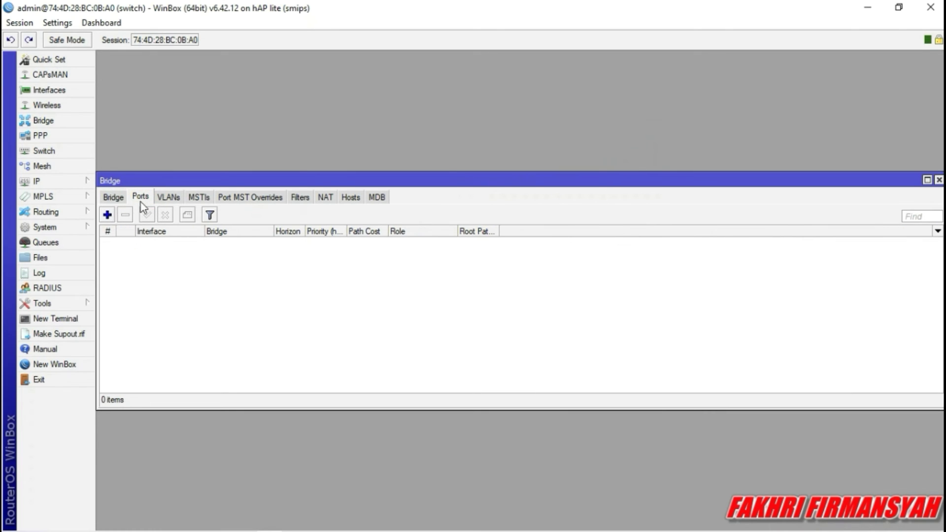
{"action": "left_click", "coordinate": [107, 214]}
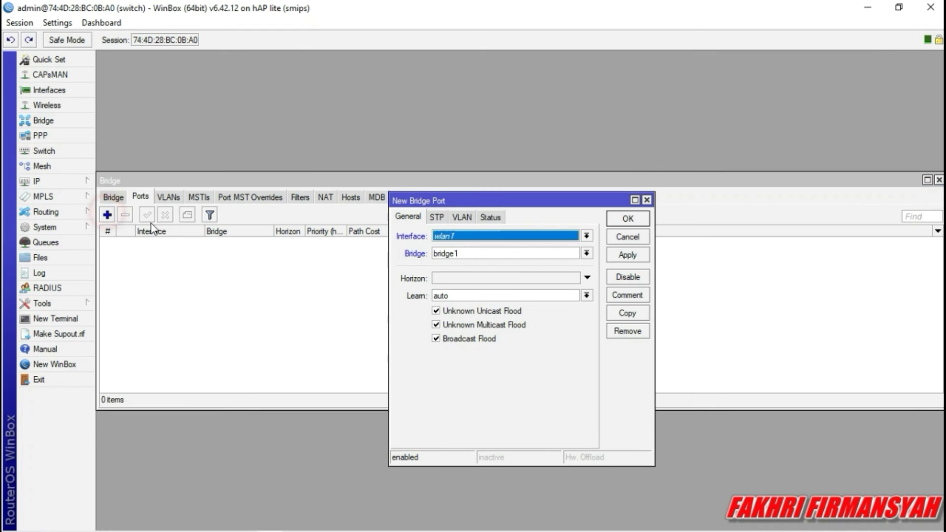
{"action": "left_click", "coordinate": [586, 236]}
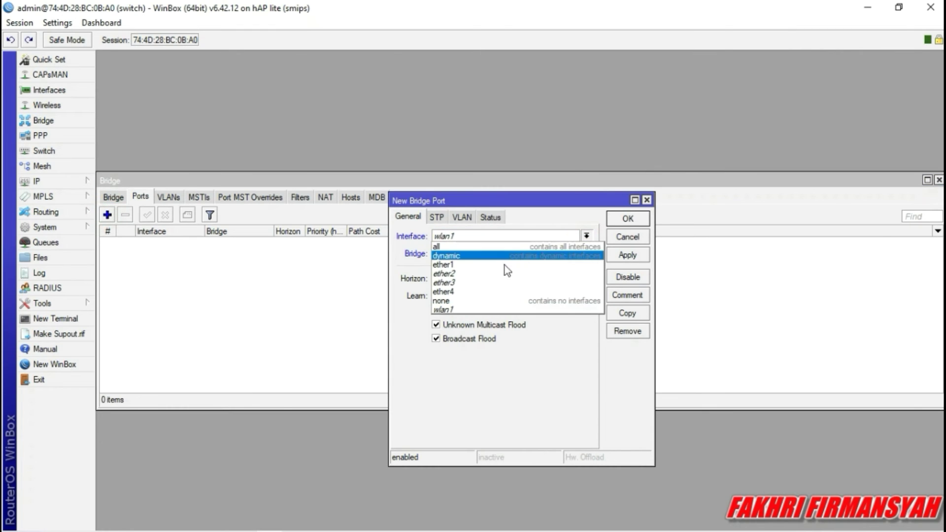
{"action": "left_click", "coordinate": [452, 265]}
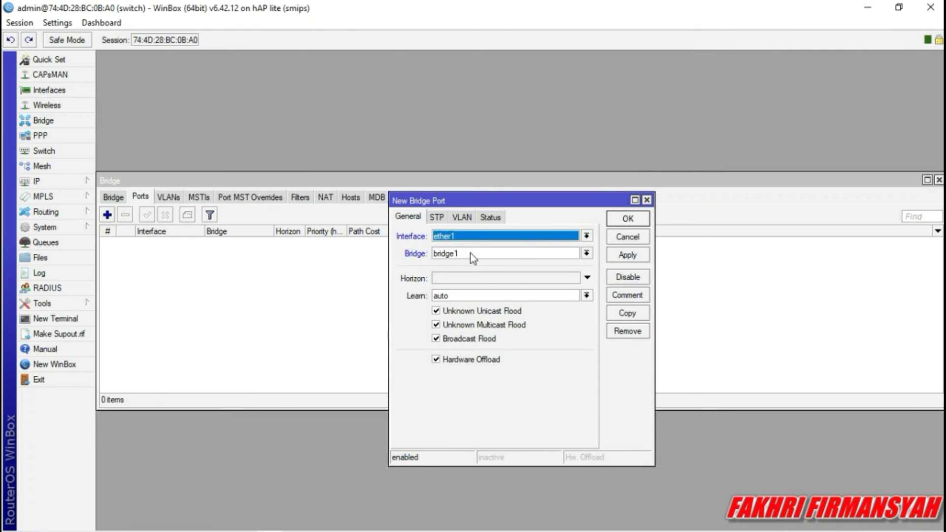
{"action": "left_click", "coordinate": [626, 255]}
{"action": "left_click", "coordinate": [627, 221]}
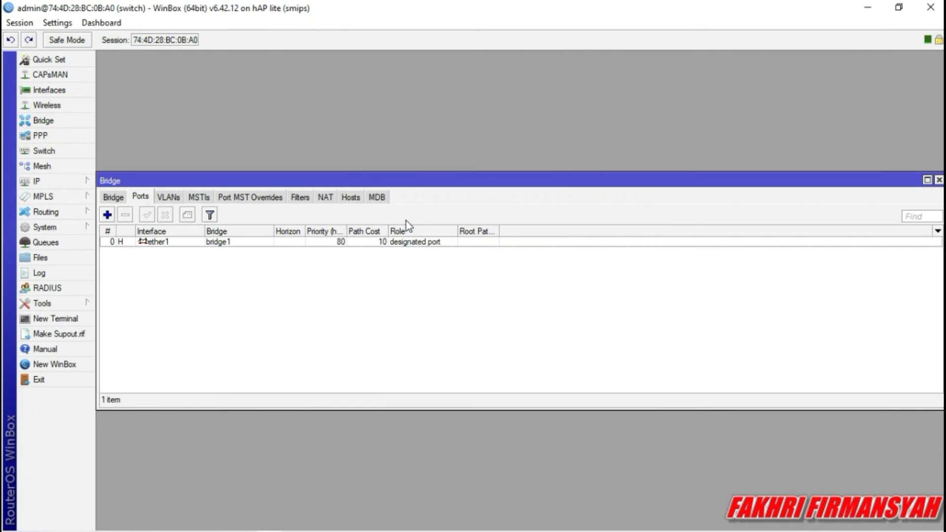
{"action": "left_click", "coordinate": [108, 215]}
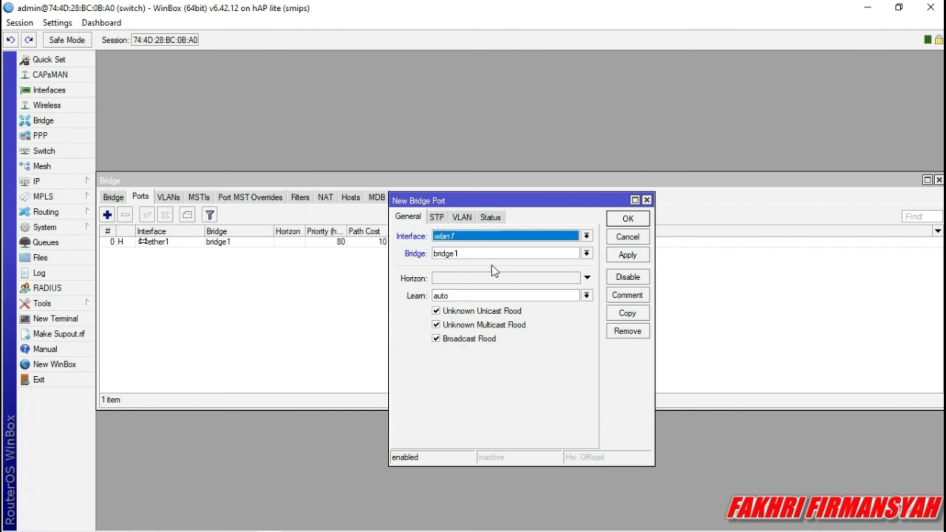
{"action": "left_click", "coordinate": [588, 238]}
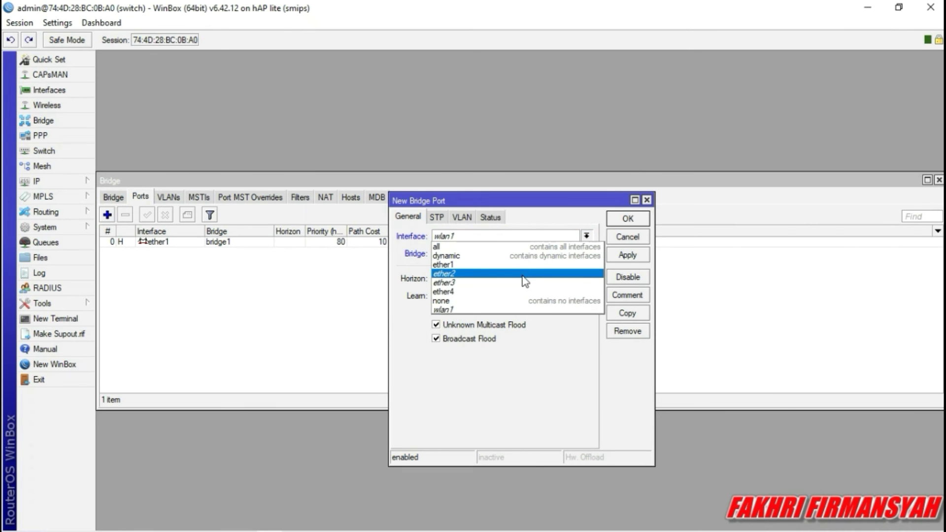
{"action": "left_click", "coordinate": [522, 274]}
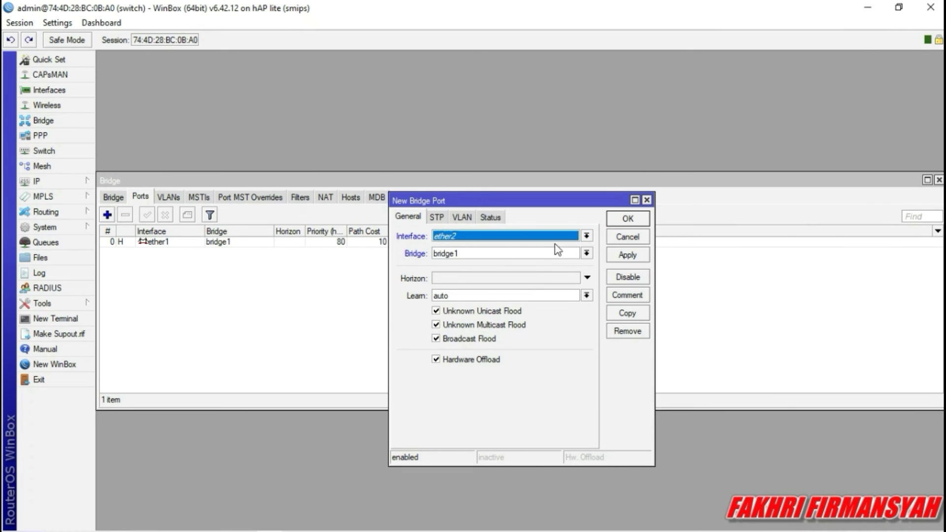
{"action": "left_click", "coordinate": [639, 255]}
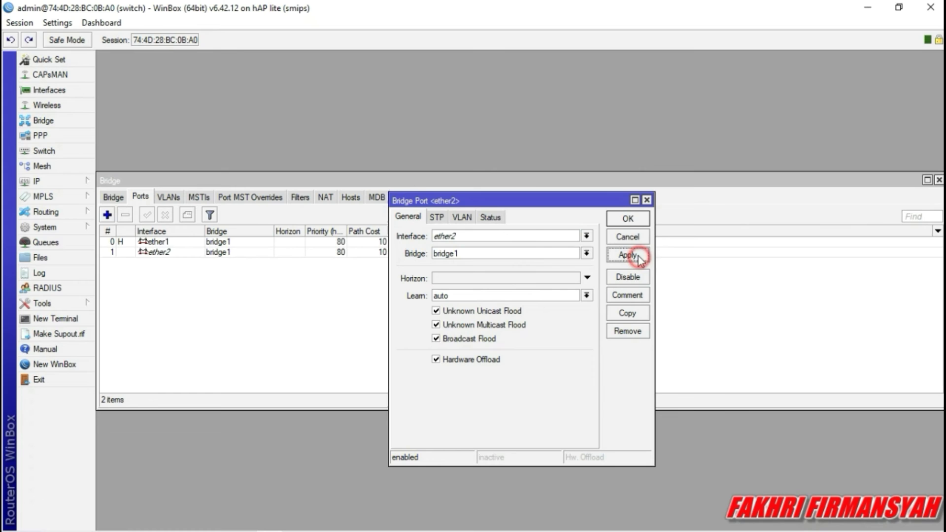
{"action": "left_click", "coordinate": [628, 220]}
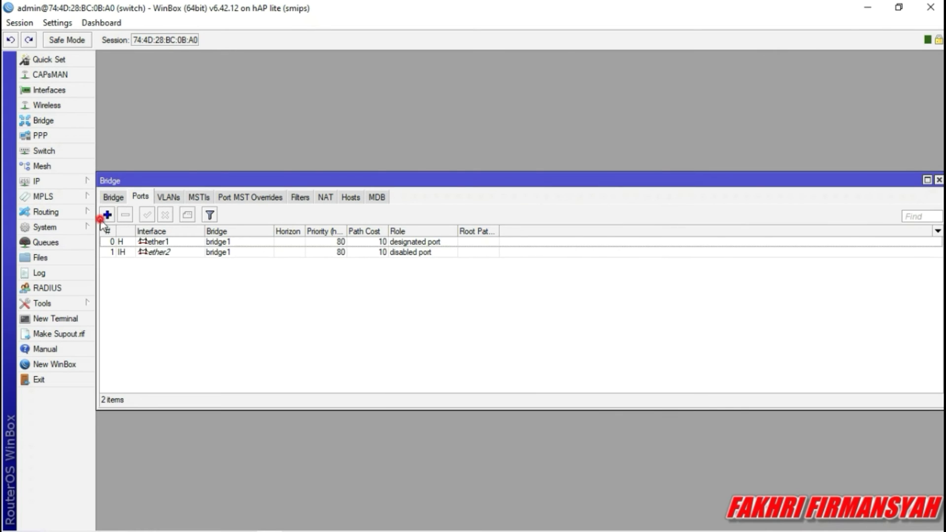
Add ether3 as a bridge1 port and close the Bridge window.
{"action": "left_click", "coordinate": [107, 215]}
{"action": "left_click", "coordinate": [586, 236]}
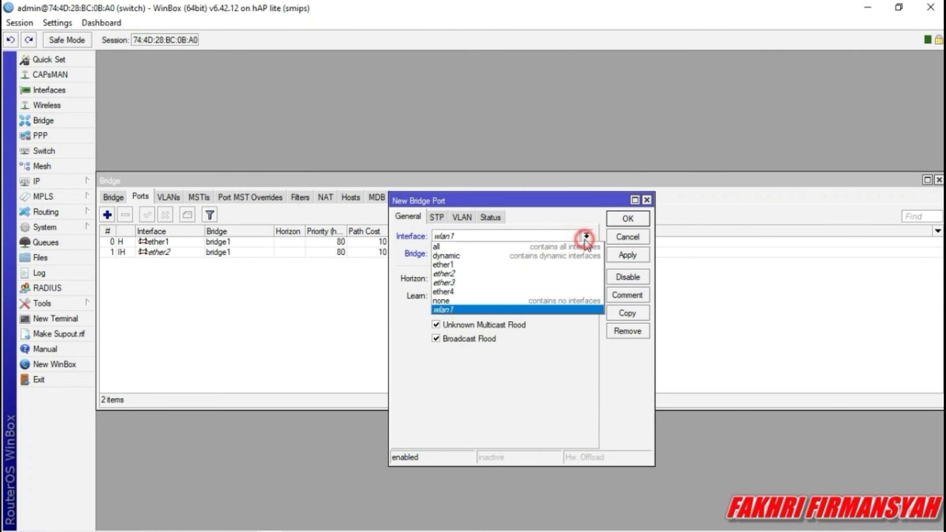
{"action": "left_click", "coordinate": [458, 280]}
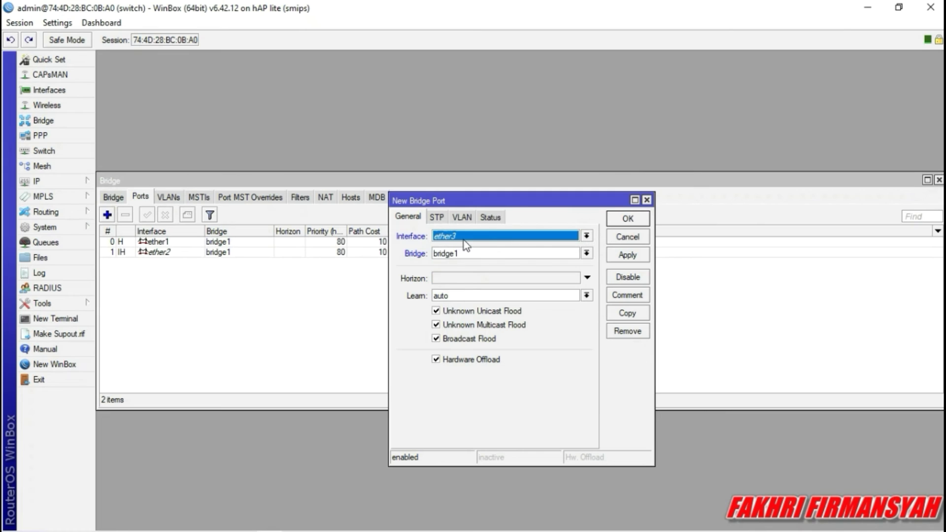
{"action": "left_click", "coordinate": [628, 256]}
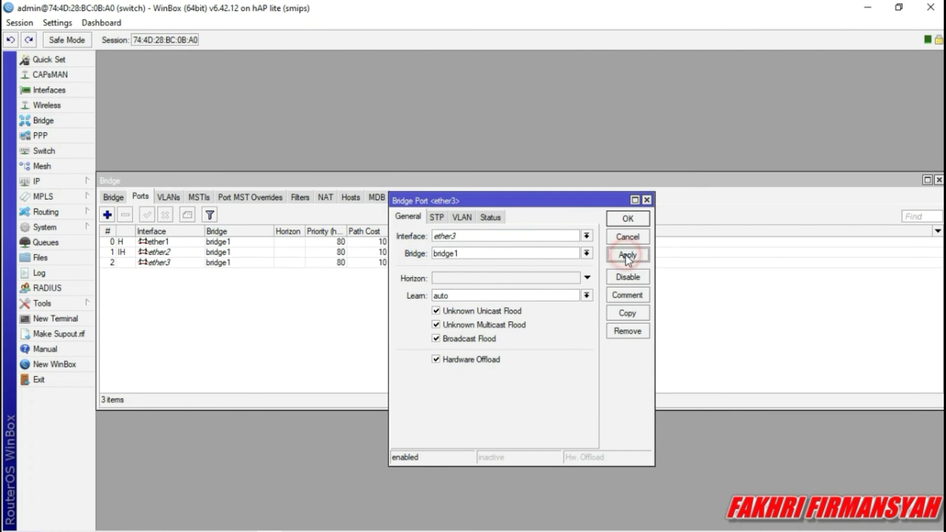
{"action": "left_click", "coordinate": [635, 220]}
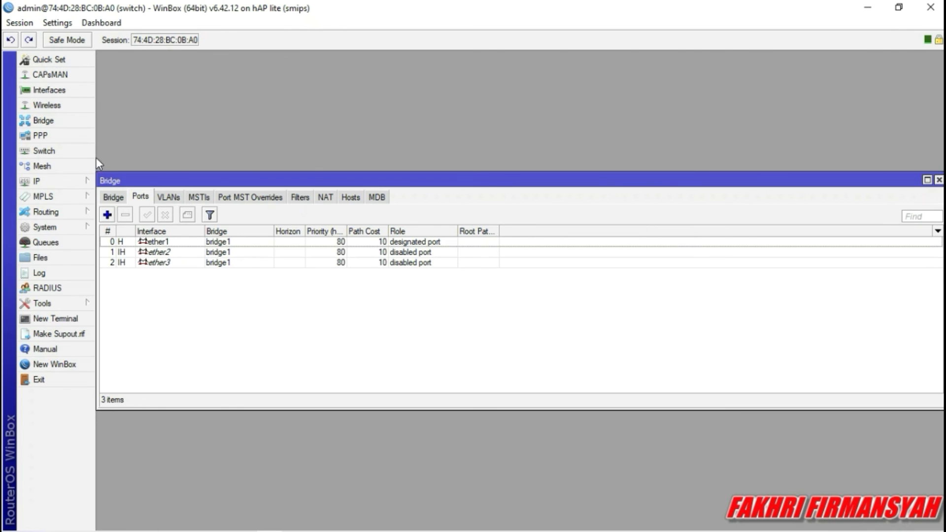
{"action": "left_click", "coordinate": [939, 181]}
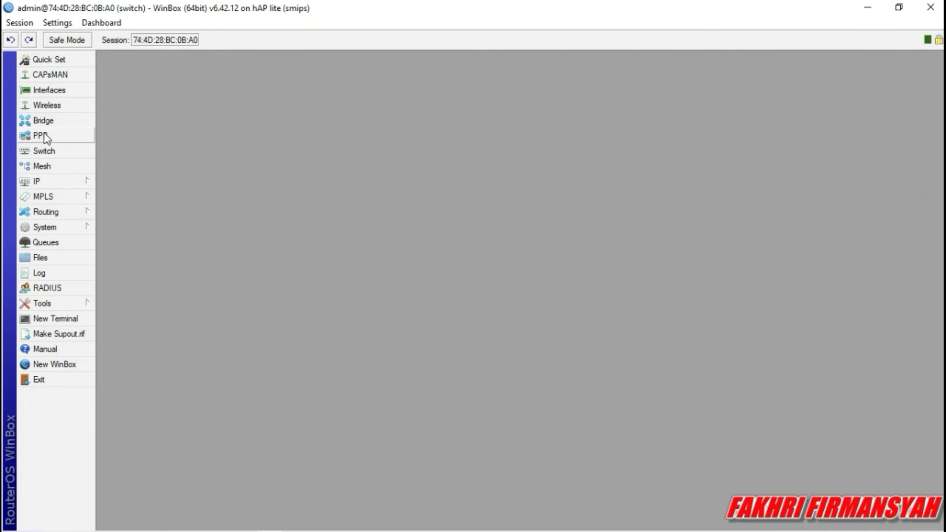
Add switch VLAN ID 10 with member ports ether1 and ether2.
{"action": "left_click", "coordinate": [44, 150]}
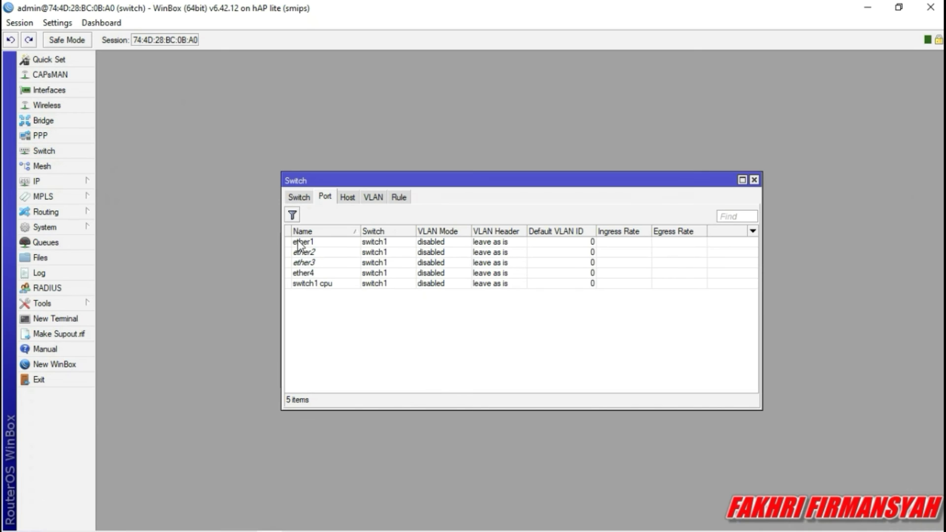
{"action": "left_click", "coordinate": [373, 197]}
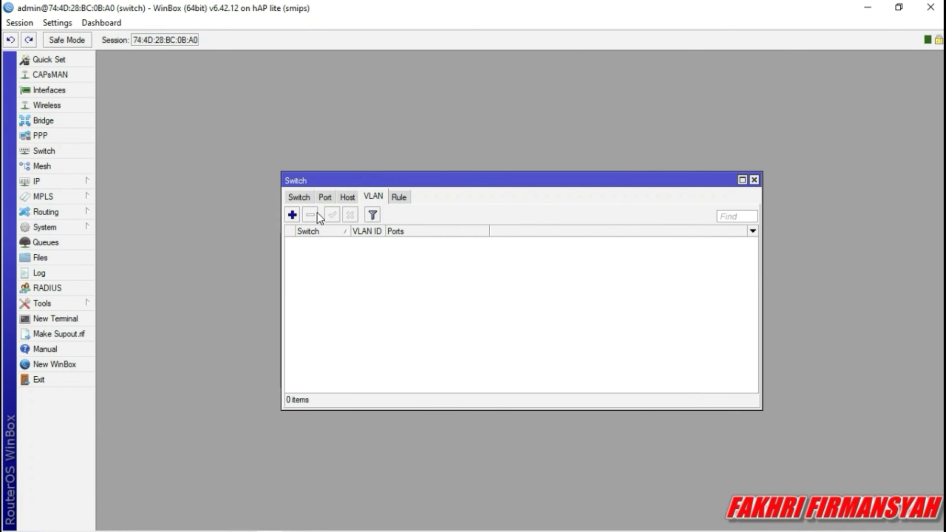
{"action": "left_click", "coordinate": [293, 214]}
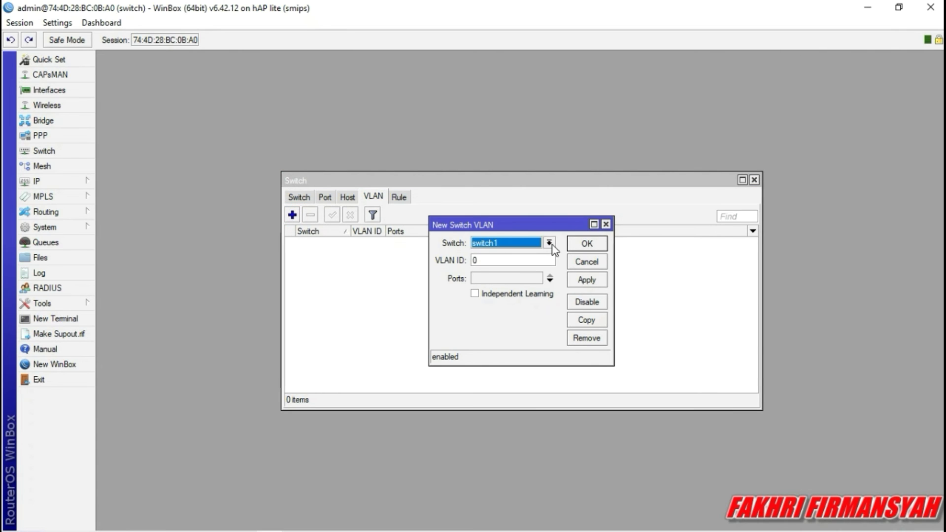
{"action": "left_click", "coordinate": [521, 261]}
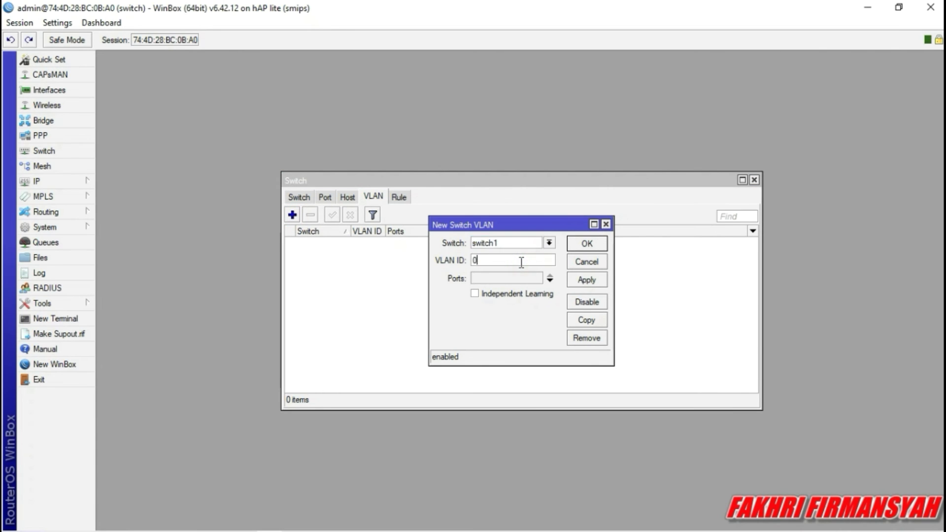
{"action": "key", "text": "BackSpace"}
{"action": "type", "text": "10"}
{"action": "left_click", "coordinate": [546, 281]}
{"action": "left_click", "coordinate": [546, 281]}
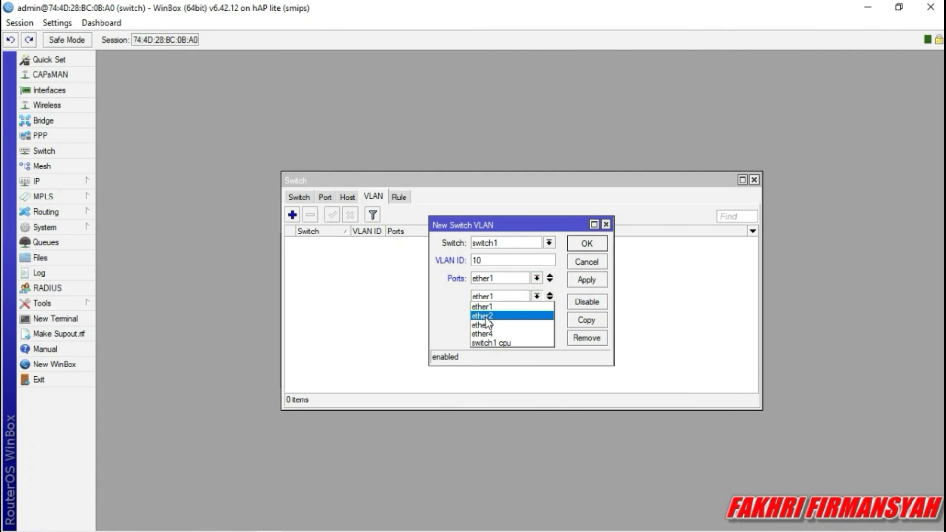
{"action": "left_click", "coordinate": [485, 317]}
{"action": "left_click", "coordinate": [499, 276]}
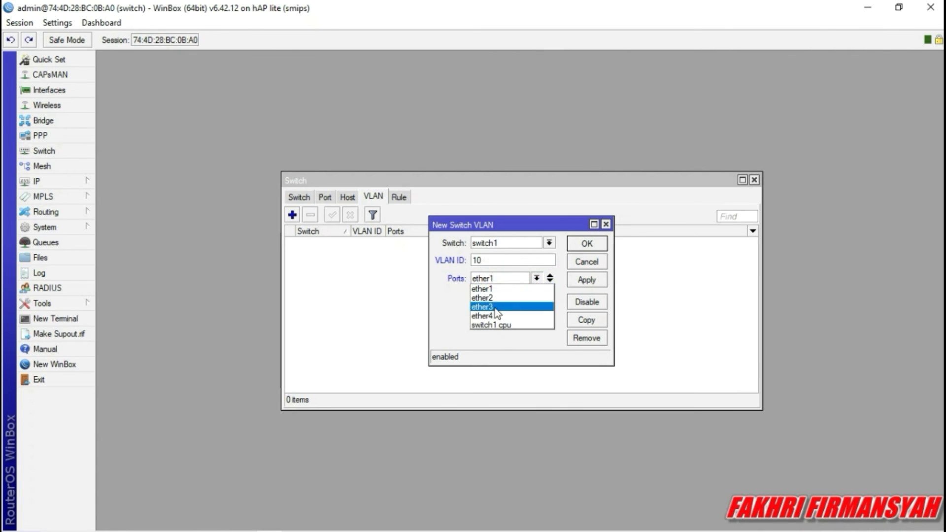
{"action": "left_click", "coordinate": [495, 280]}
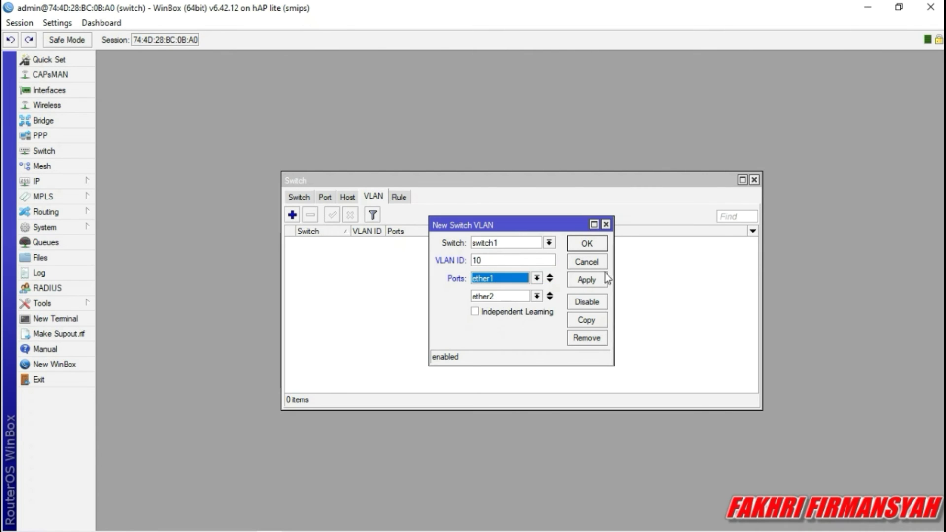
{"action": "left_click", "coordinate": [587, 279]}
{"action": "left_click", "coordinate": [587, 244]}
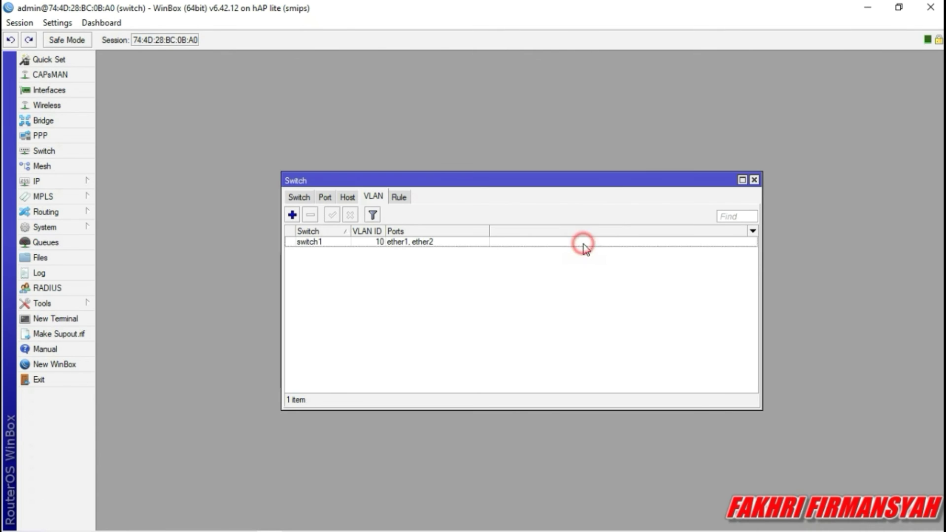
Add switch VLAN ID 20 with member ports ether1 and ether3.
{"action": "left_click", "coordinate": [292, 215]}
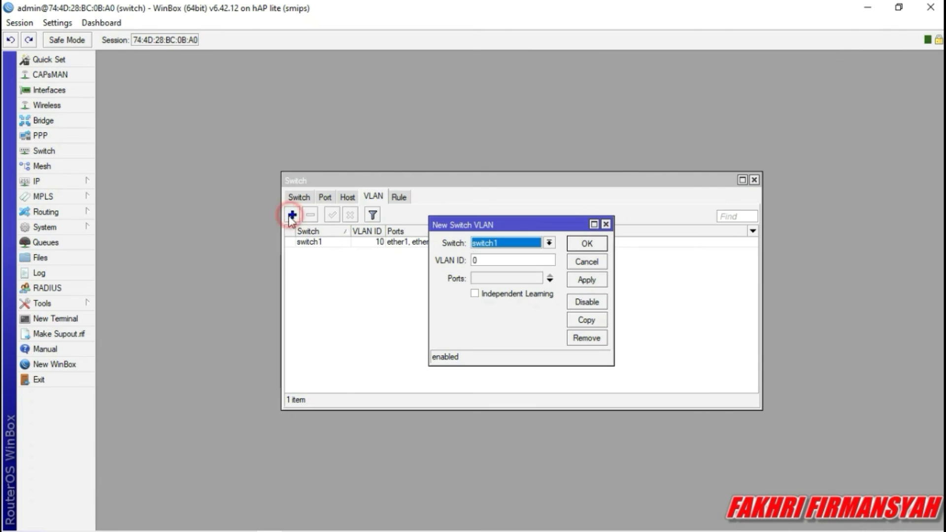
{"action": "left_click", "coordinate": [535, 257]}
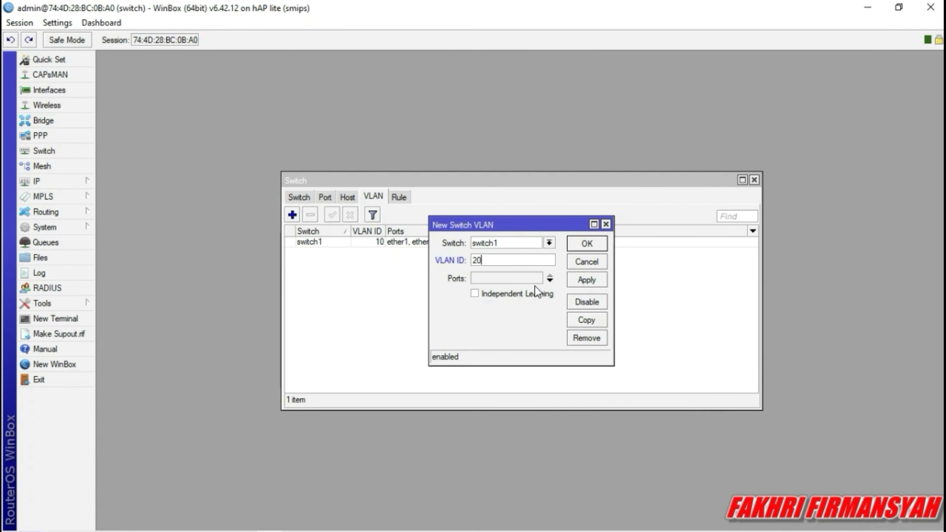
{"action": "left_click", "coordinate": [549, 280]}
{"action": "left_click", "coordinate": [549, 280]}
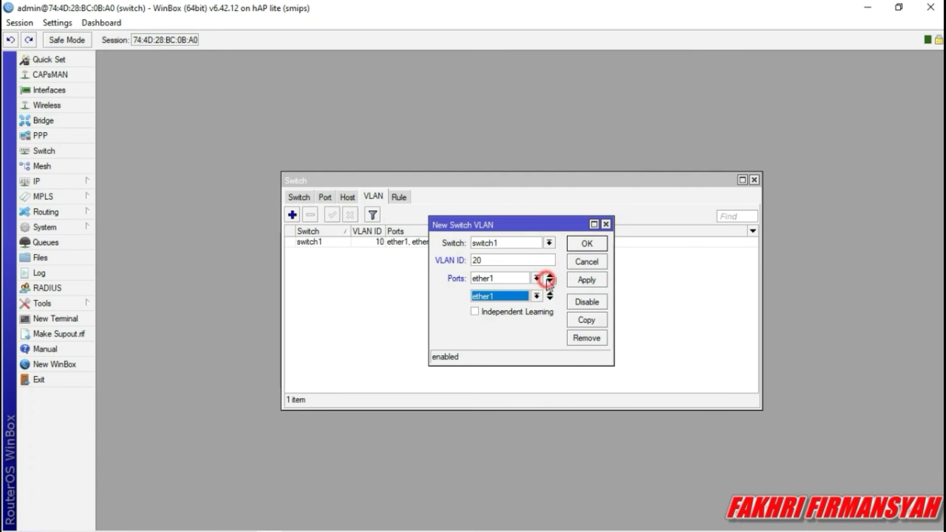
{"action": "left_click", "coordinate": [537, 296]}
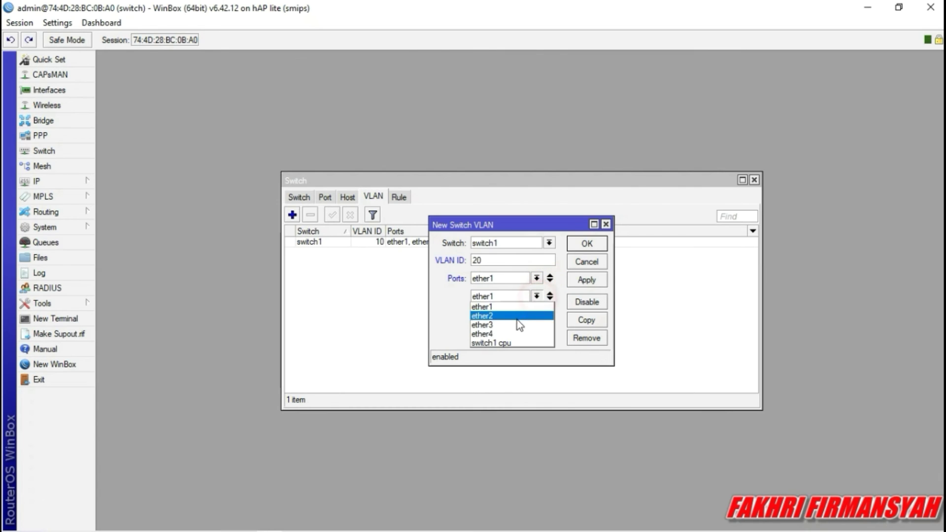
{"action": "left_click", "coordinate": [512, 323]}
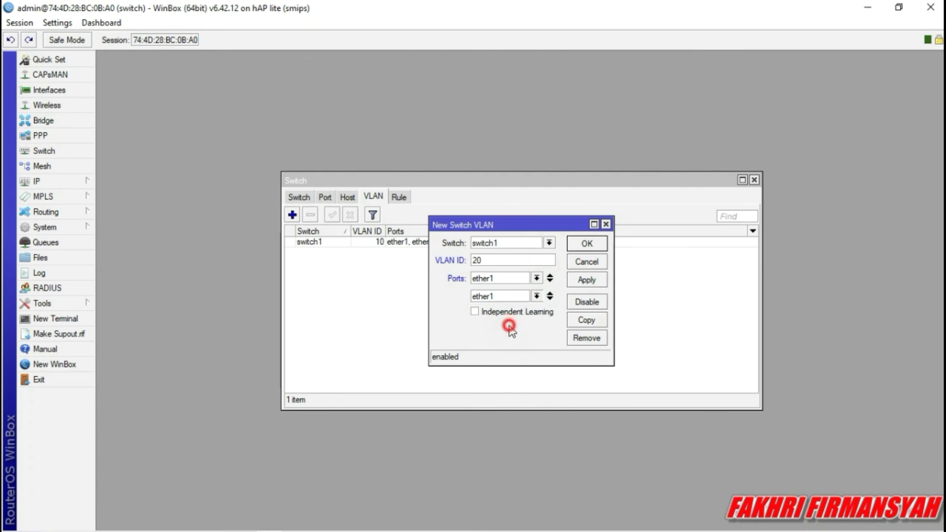
{"action": "left_click", "coordinate": [585, 282]}
{"action": "left_click", "coordinate": [581, 245]}
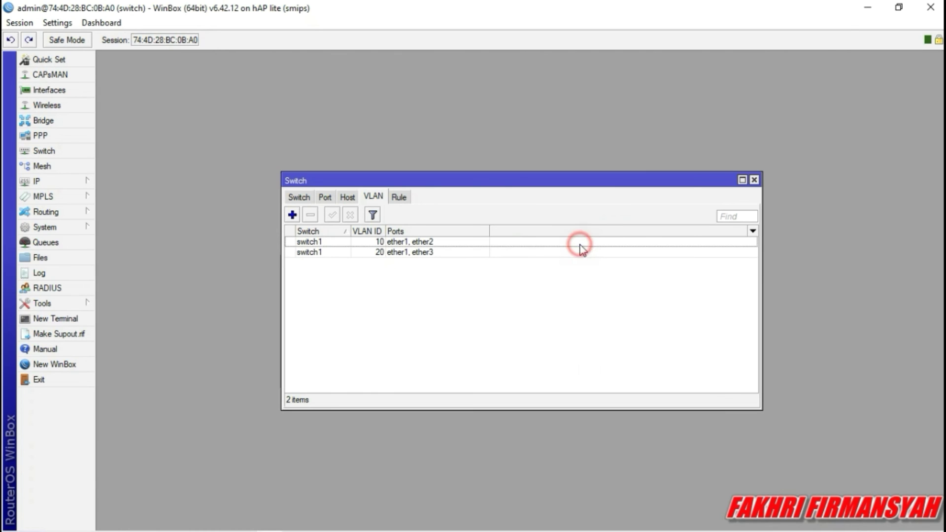
Set switch port ether1 to secure VLAN mode with header 'add if missing'.
{"action": "left_click", "coordinate": [329, 198]}
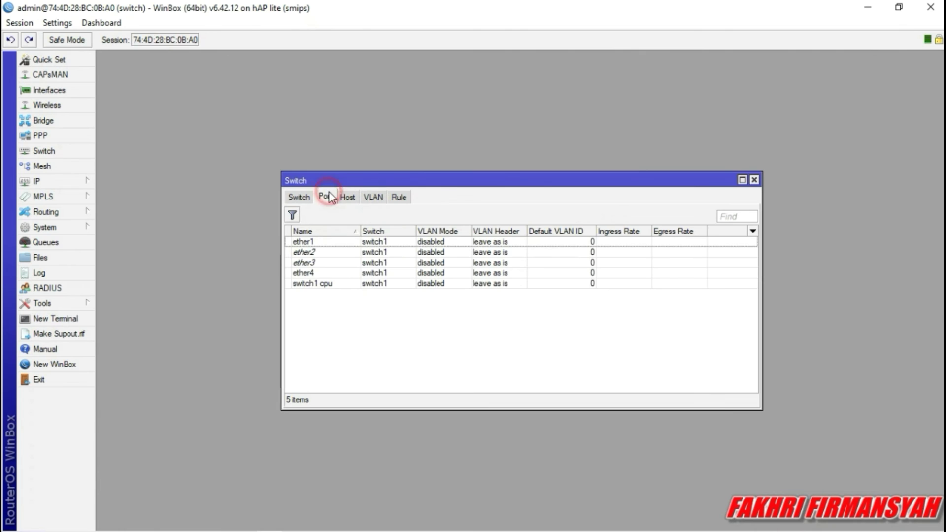
{"action": "double_click", "coordinate": [363, 243]}
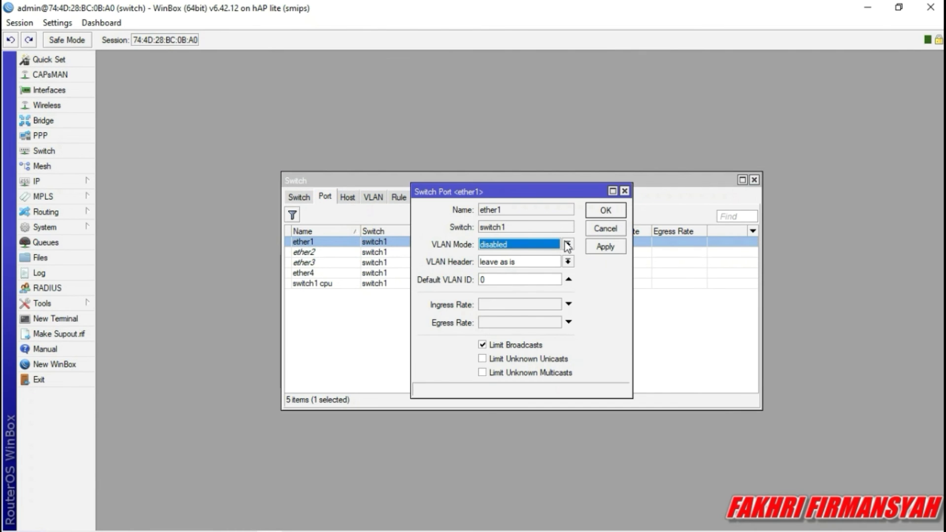
{"action": "left_click", "coordinate": [568, 245]}
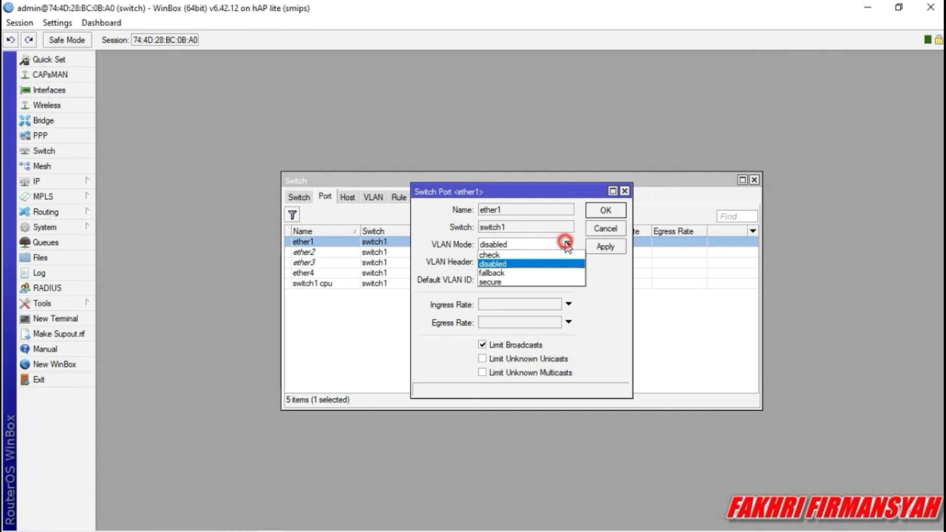
{"action": "left_click", "coordinate": [524, 279]}
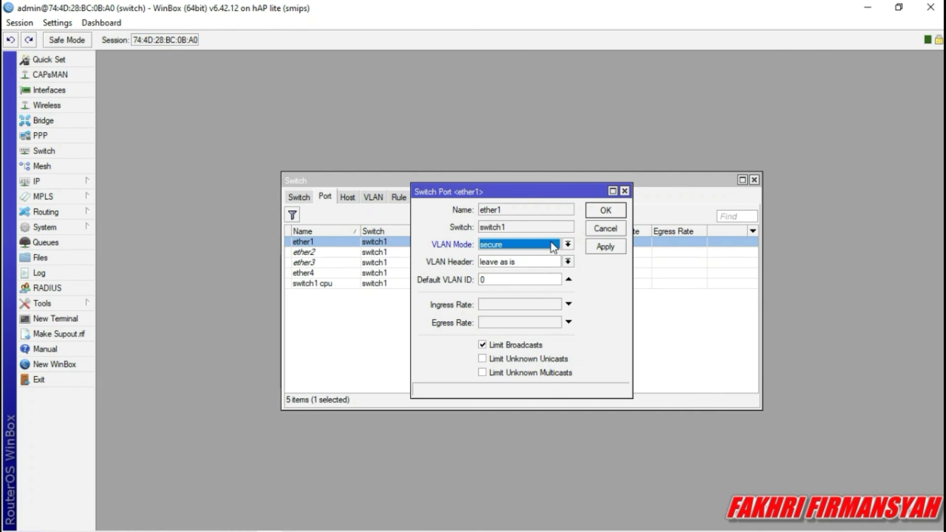
{"action": "left_click", "coordinate": [568, 261]}
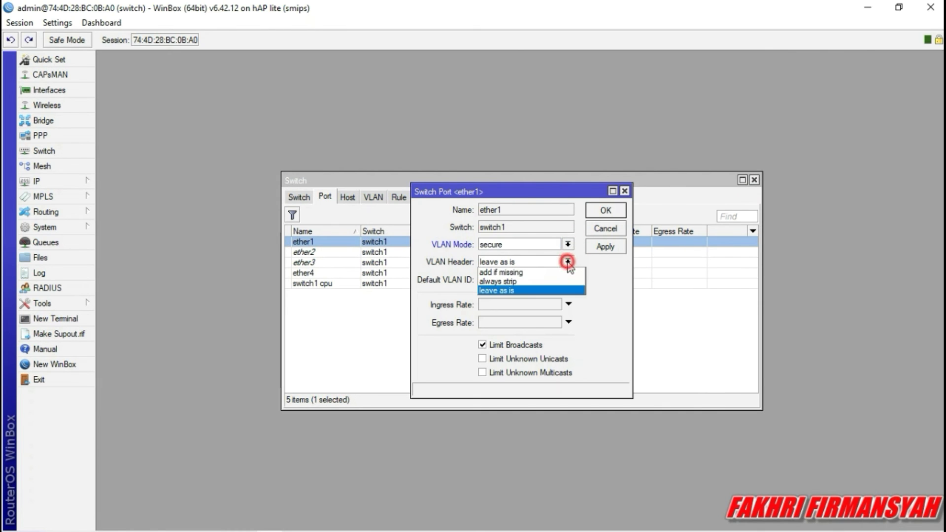
{"action": "left_click", "coordinate": [534, 277]}
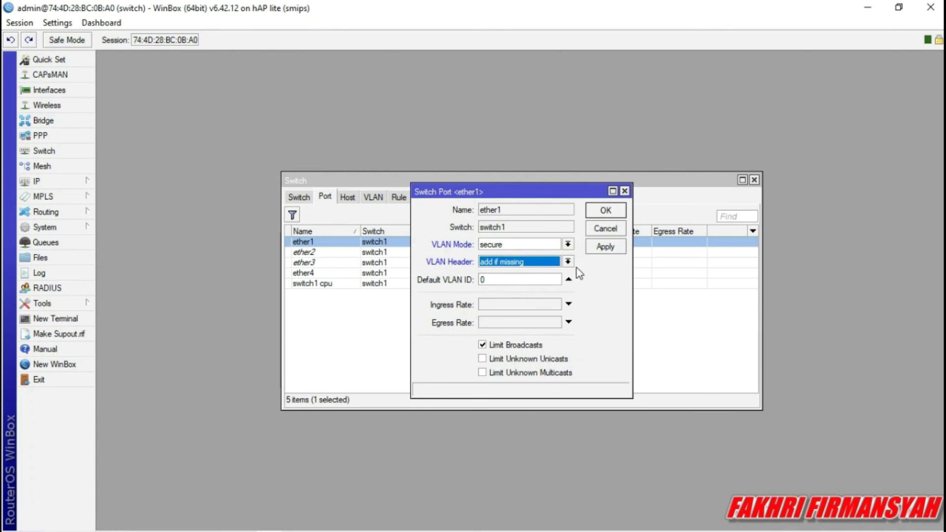
{"action": "left_click", "coordinate": [606, 248]}
{"action": "left_click", "coordinate": [606, 212]}
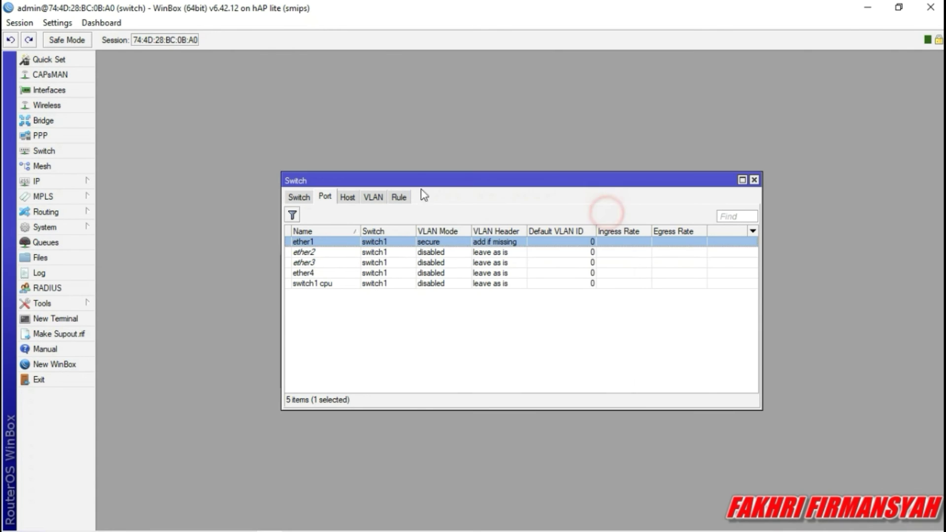
Set switch port ether2 to secure mode, always strip, default VLAN ID 10.
{"action": "double_click", "coordinate": [369, 252]}
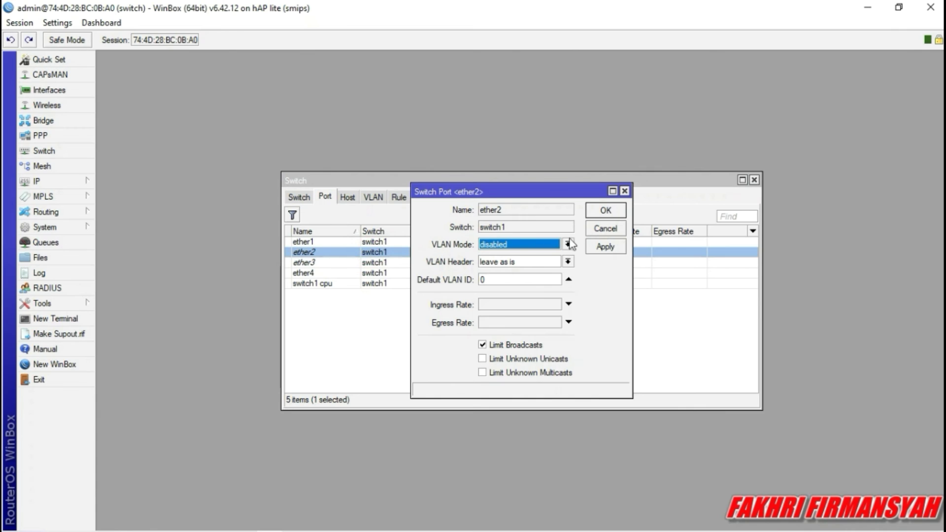
{"action": "left_click", "coordinate": [574, 243]}
{"action": "left_click", "coordinate": [509, 279]}
{"action": "left_click", "coordinate": [567, 262]}
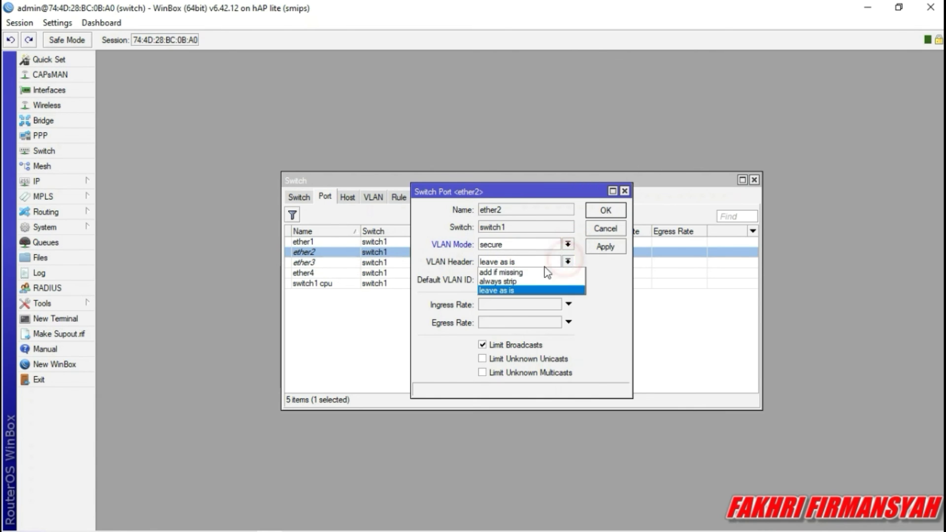
{"action": "left_click", "coordinate": [527, 282]}
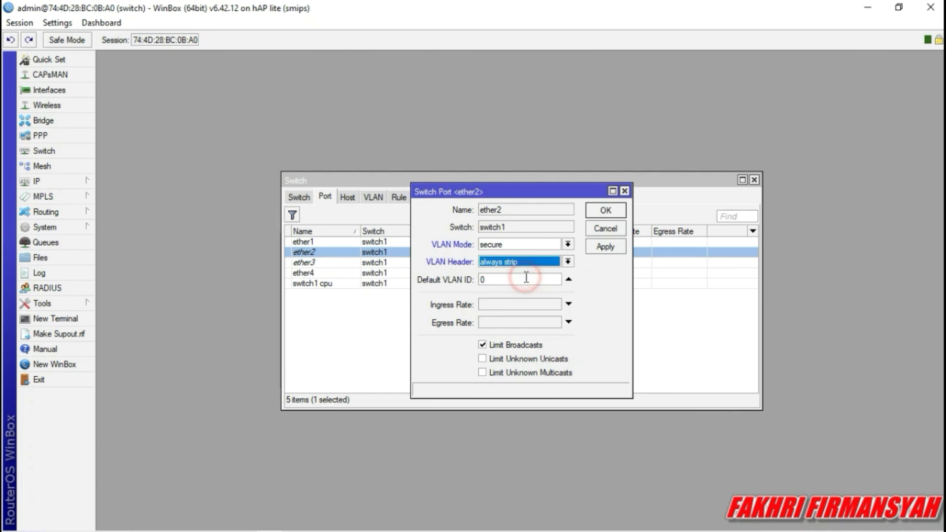
{"action": "left_click", "coordinate": [527, 279]}
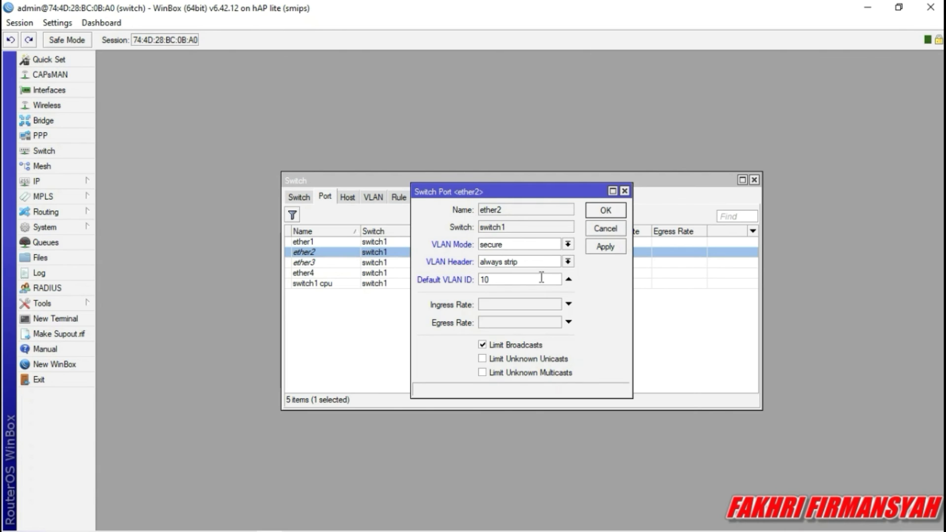
{"action": "left_click", "coordinate": [605, 247]}
{"action": "left_click", "coordinate": [608, 210]}
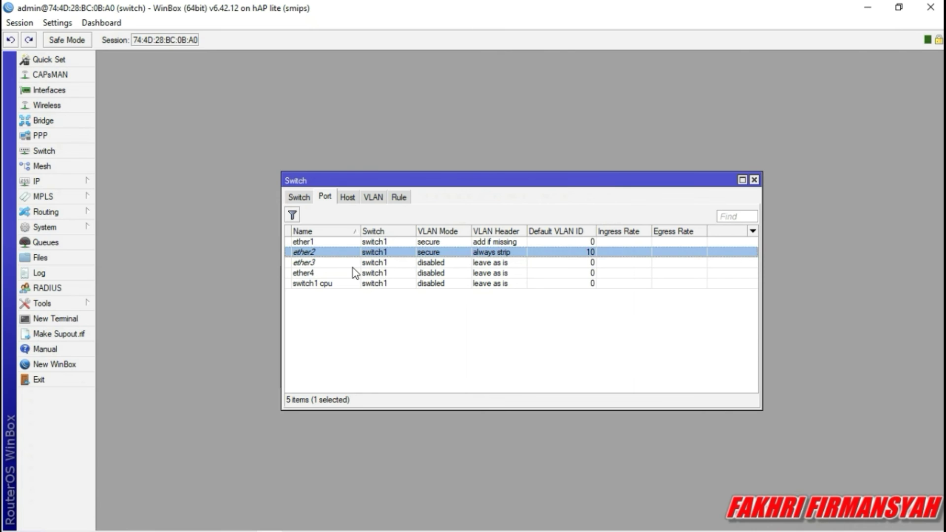
{"action": "double_click", "coordinate": [352, 265]}
{"action": "left_click", "coordinate": [352, 266]}
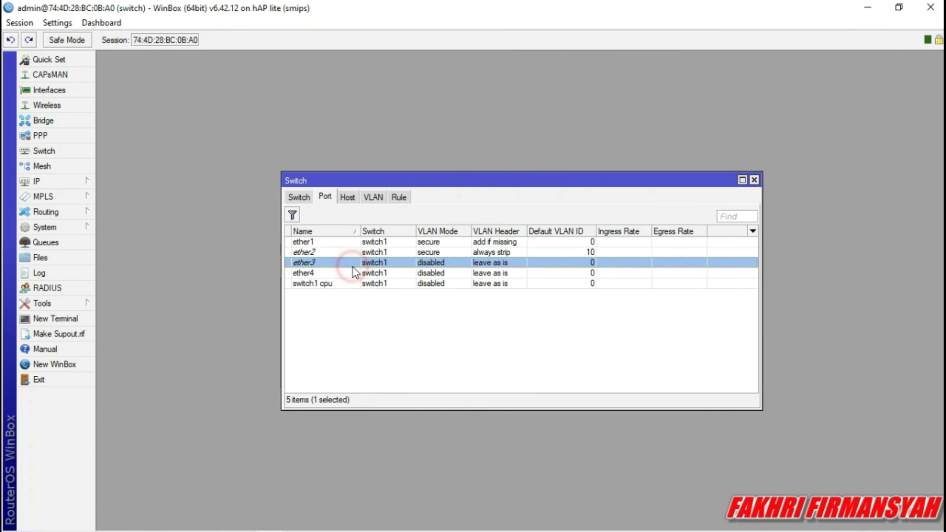
Set switch port ether3 to secure mode, always strip headers, default VLAN ID 20.
{"action": "double_click", "coordinate": [352, 266]}
{"action": "left_click", "coordinate": [569, 244]}
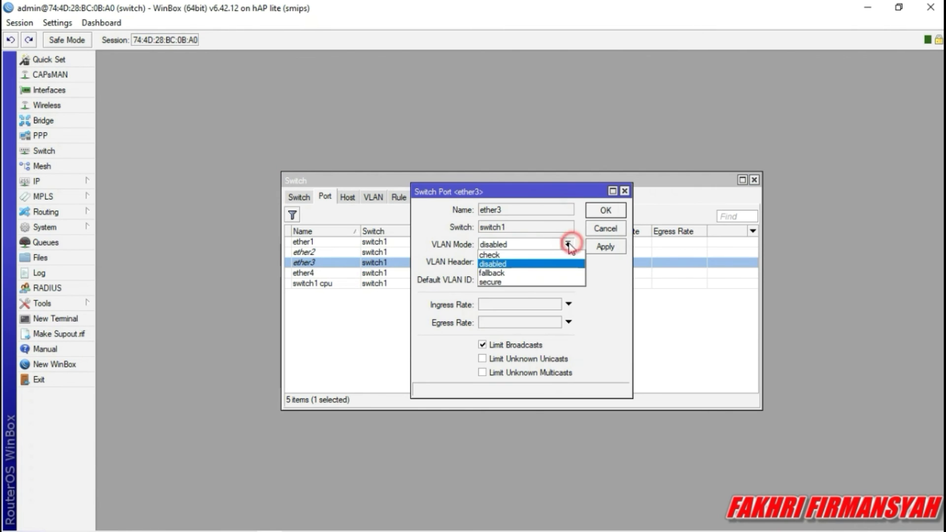
{"action": "left_click", "coordinate": [508, 282]}
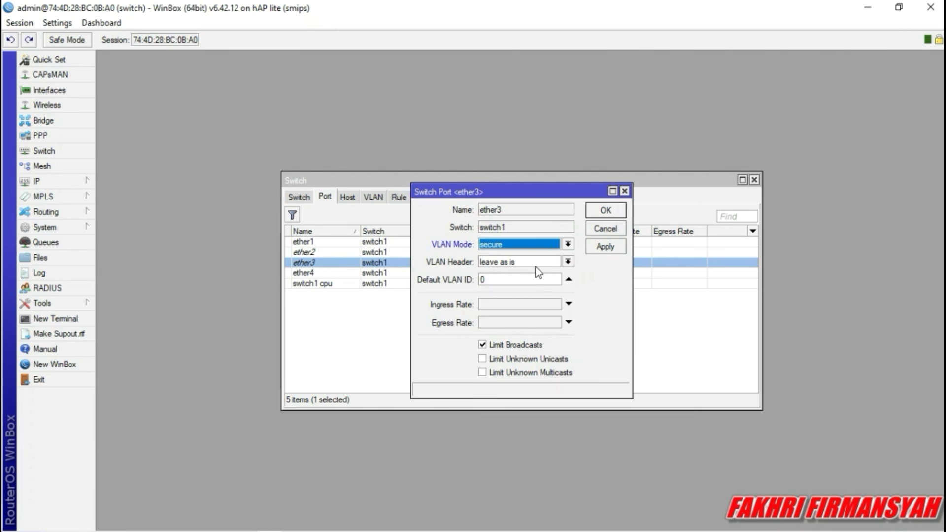
{"action": "left_click", "coordinate": [570, 261]}
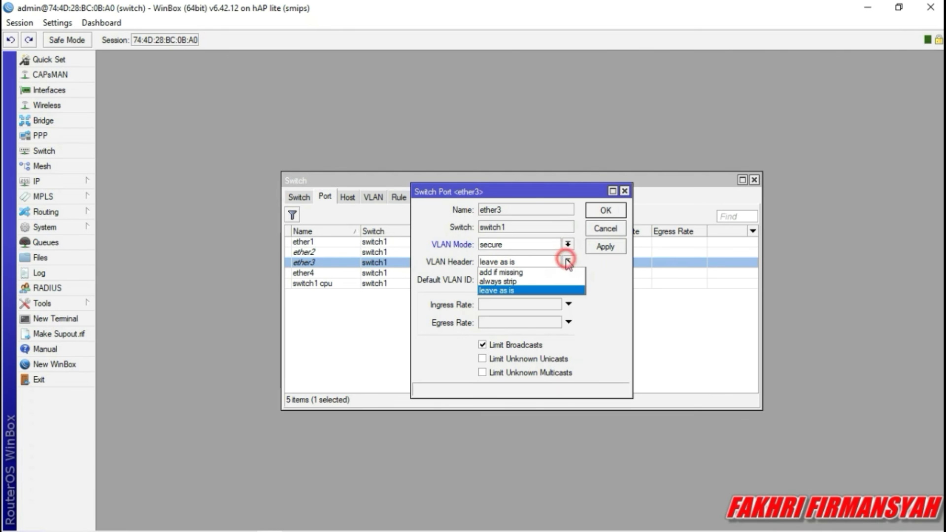
{"action": "left_click", "coordinate": [519, 281]}
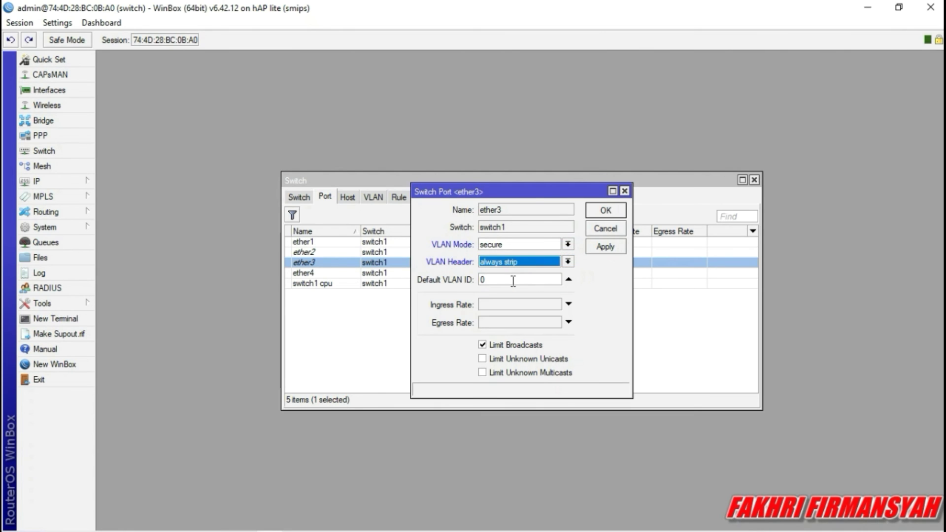
{"action": "left_click", "coordinate": [513, 281]}
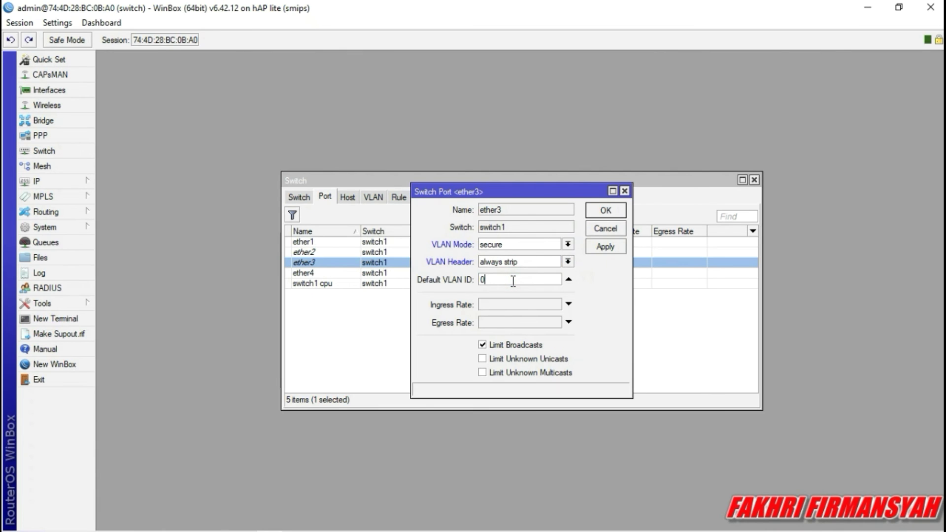
{"action": "type", "text": "20"}
{"action": "left_click", "coordinate": [606, 248]}
{"action": "left_click", "coordinate": [606, 211]}
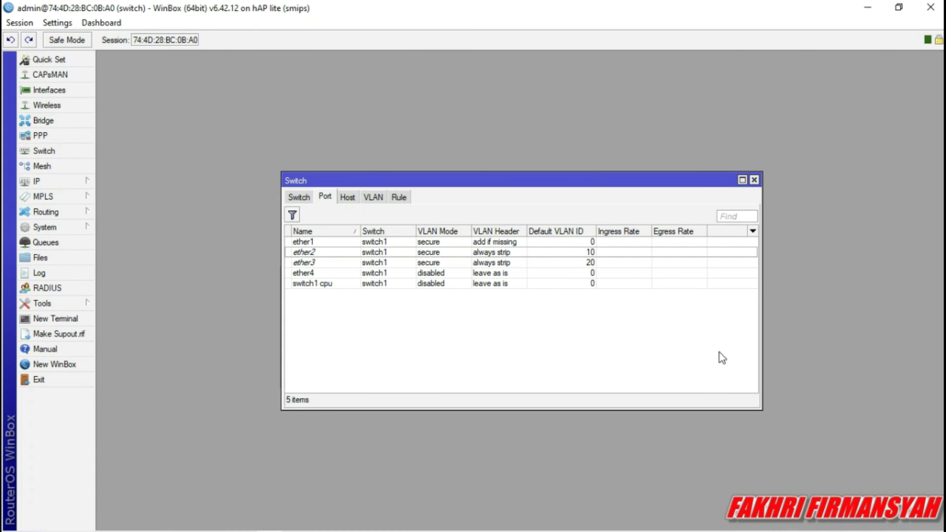
{"action": "mouse_move", "coordinate": [700, 523]}
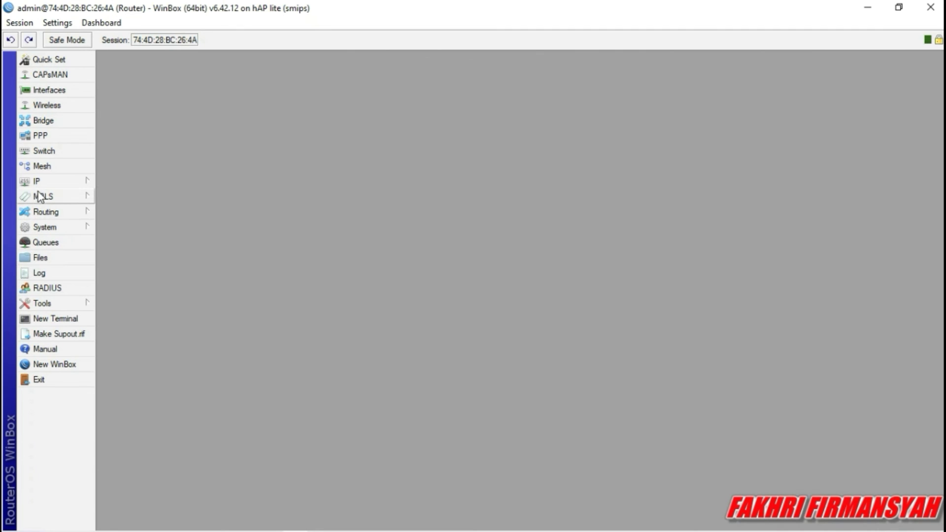
Check the Ethernet adapter's details in Network Connections, showing IPv4 address 192.168.40.50.
{"action": "mouse_move", "coordinate": [552, 531]}
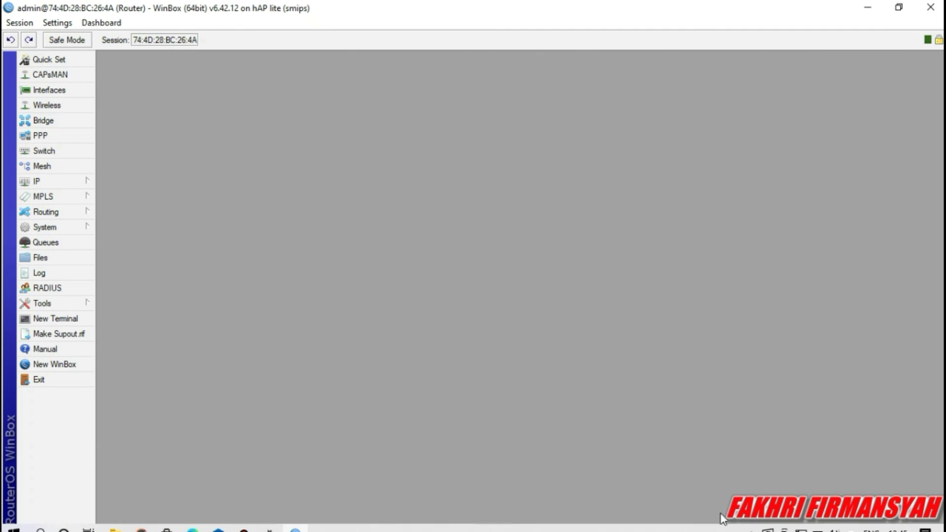
{"action": "left_click", "coordinate": [801, 524]}
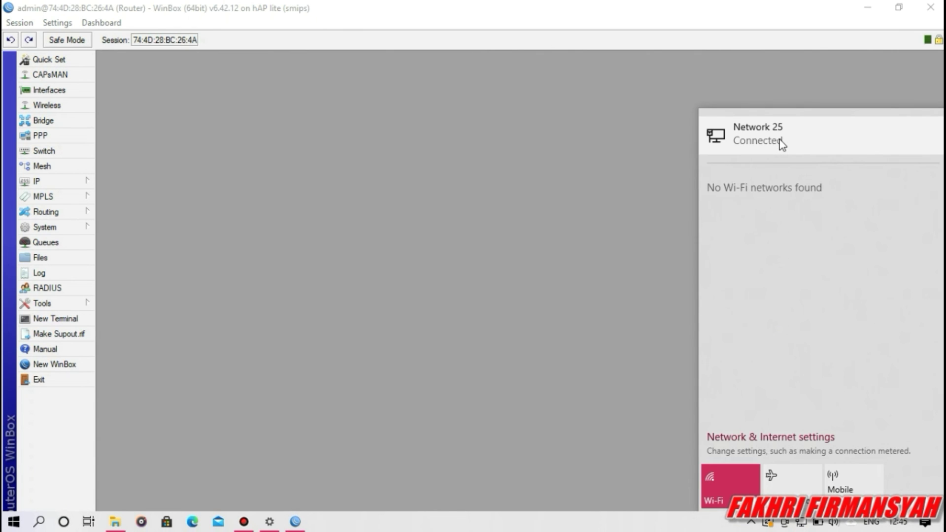
{"action": "left_click", "coordinate": [779, 140]}
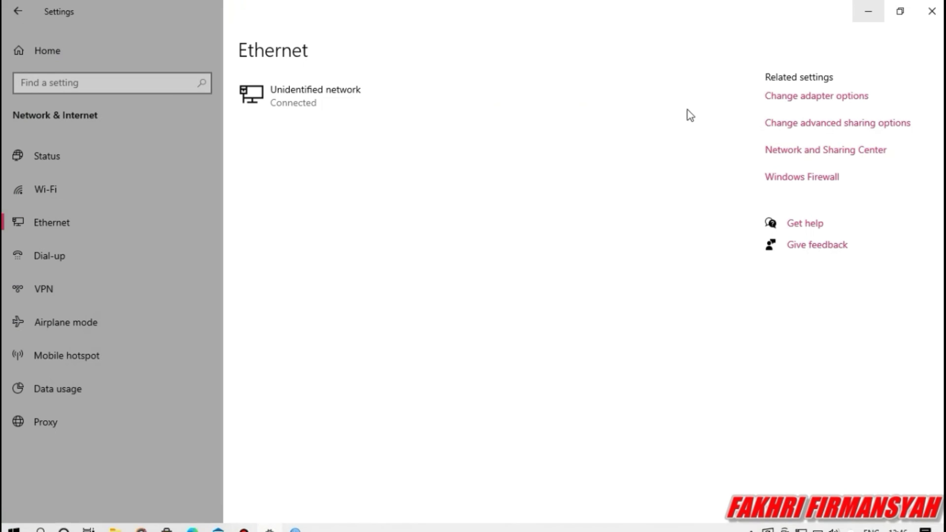
{"action": "left_click", "coordinate": [769, 99]}
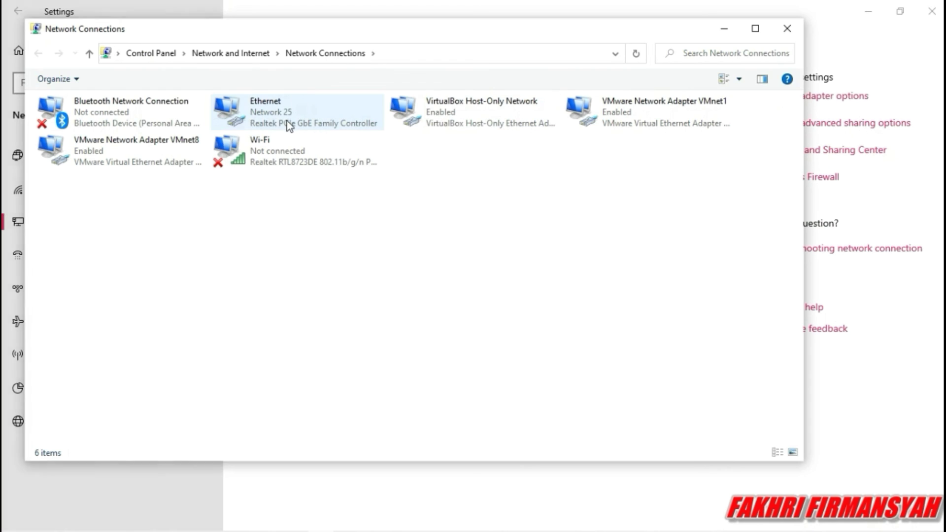
{"action": "double_click", "coordinate": [290, 125]}
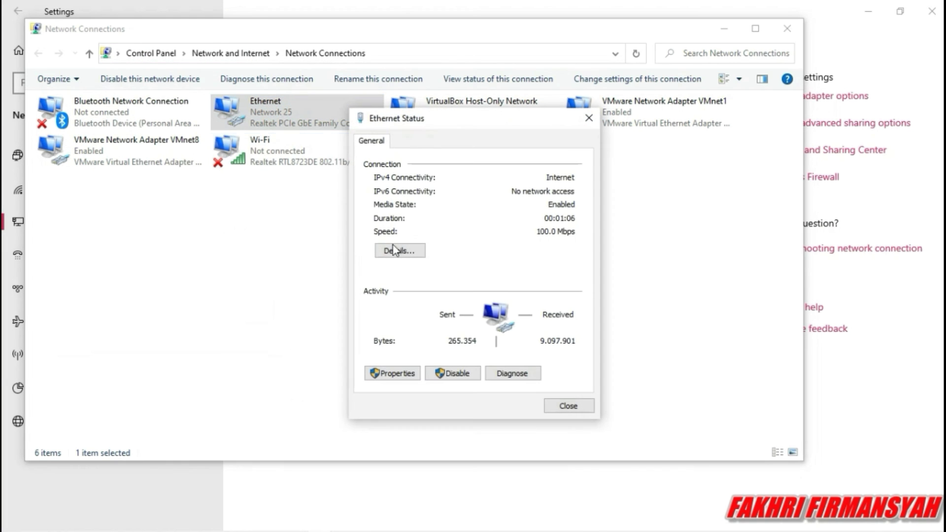
{"action": "left_click", "coordinate": [393, 249]}
{"action": "left_click", "coordinate": [473, 241]}
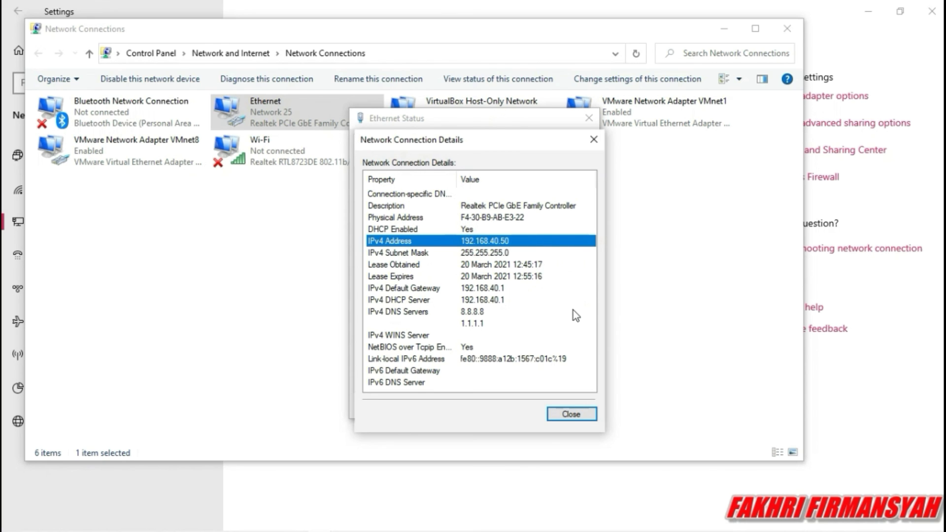
{"action": "left_click", "coordinate": [584, 414]}
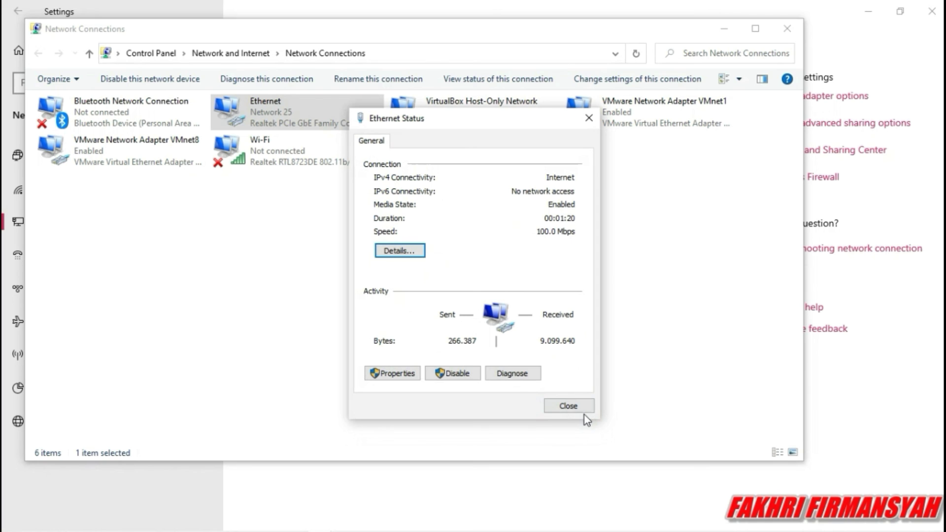
{"action": "left_click", "coordinate": [570, 407]}
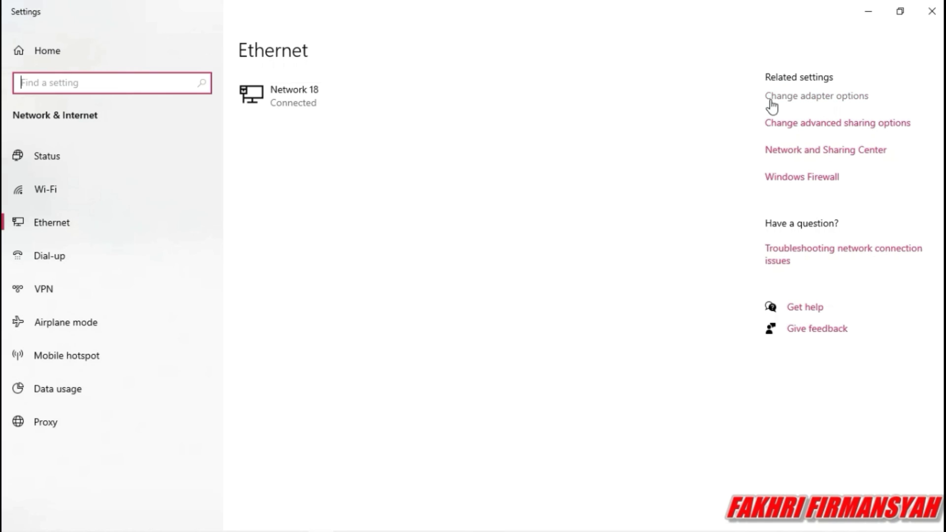
Recheck the Ethernet details for 192.168.60.49, then close the windows and minimize WinBox.
{"action": "left_click", "coordinate": [771, 99]}
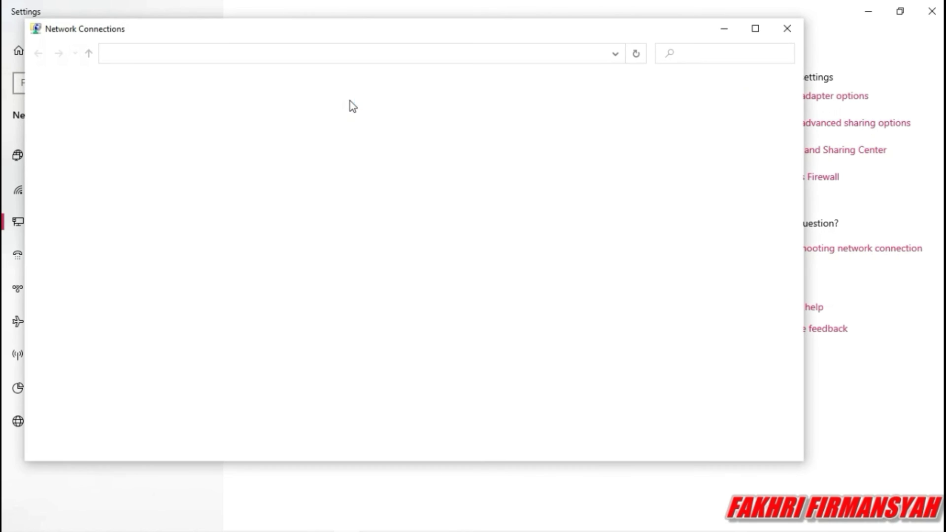
{"action": "double_click", "coordinate": [339, 109]}
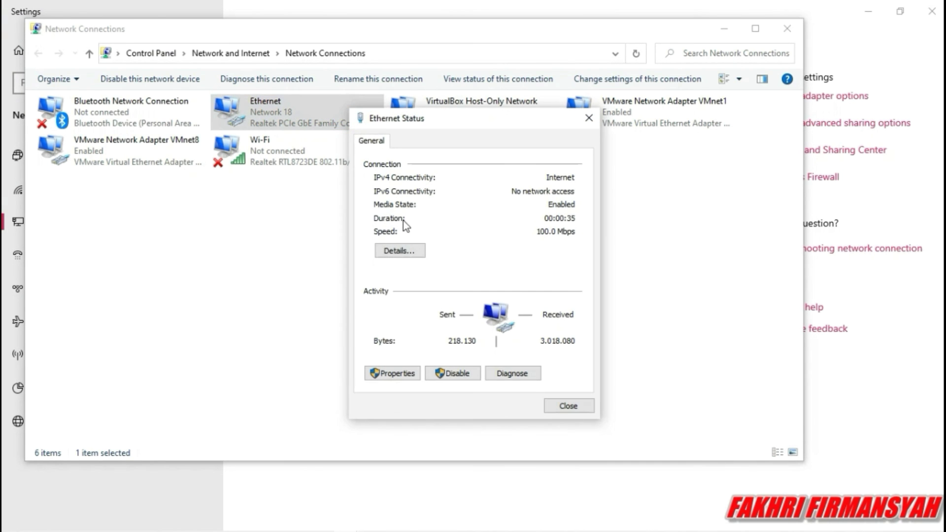
{"action": "left_click", "coordinate": [402, 243]}
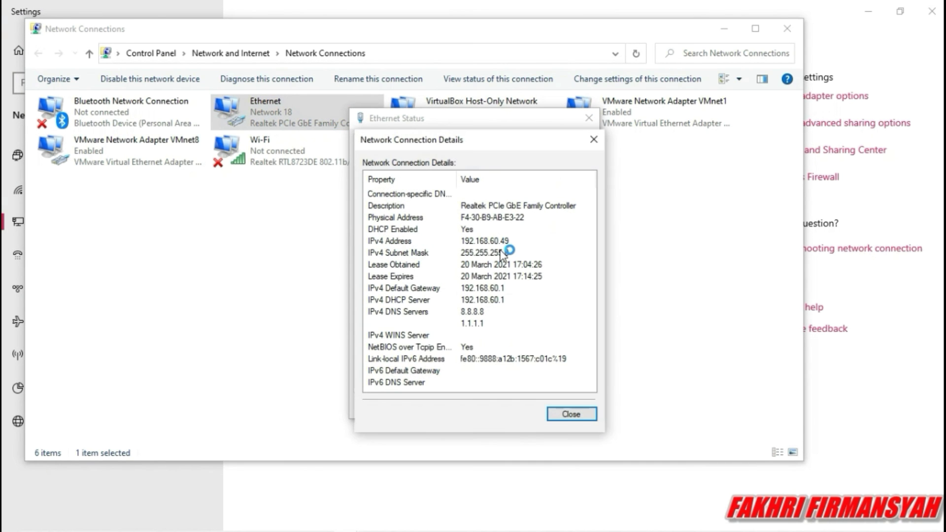
{"action": "left_click", "coordinate": [488, 242]}
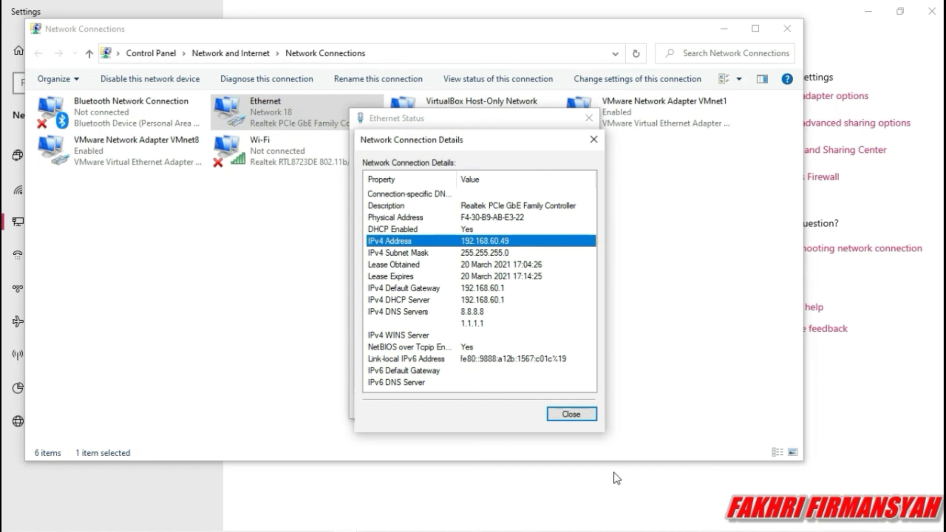
{"action": "left_click", "coordinate": [565, 412]}
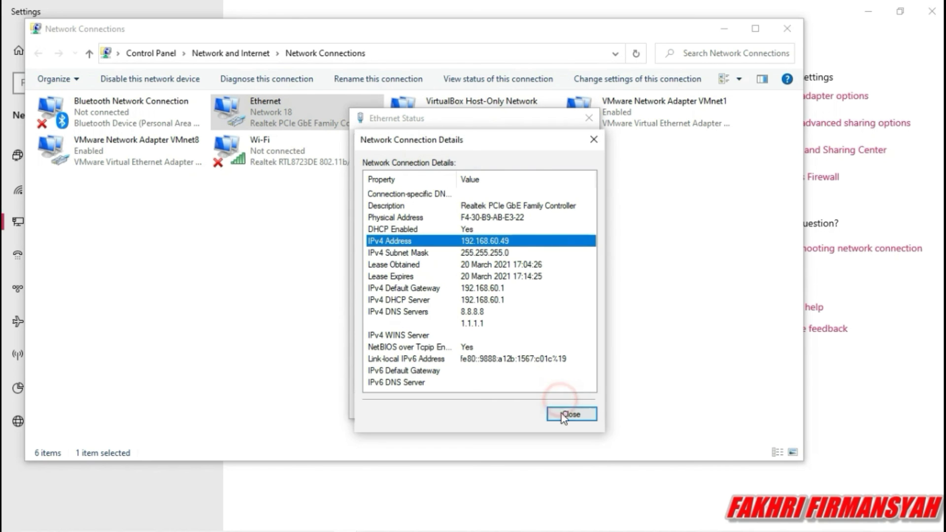
{"action": "left_click", "coordinate": [585, 117]}
{"action": "left_click", "coordinate": [786, 29]}
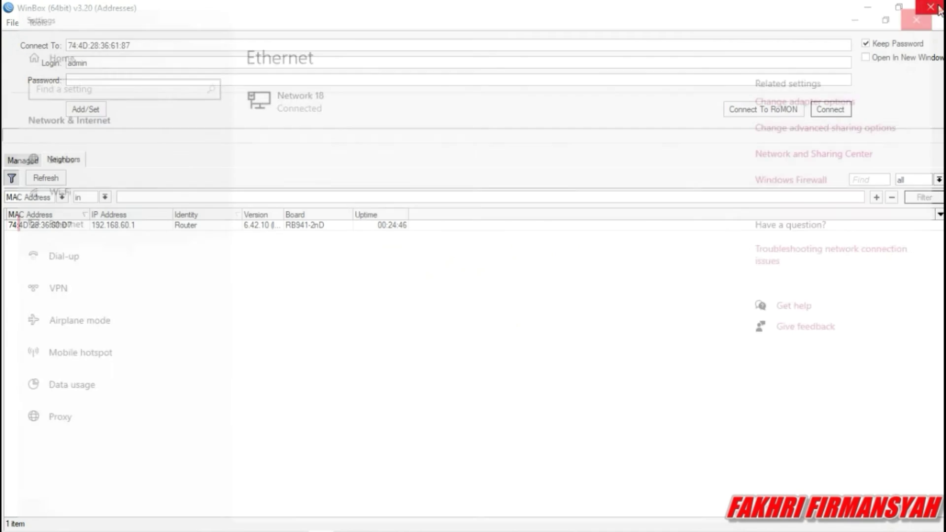
{"action": "left_click", "coordinate": [866, 7]}
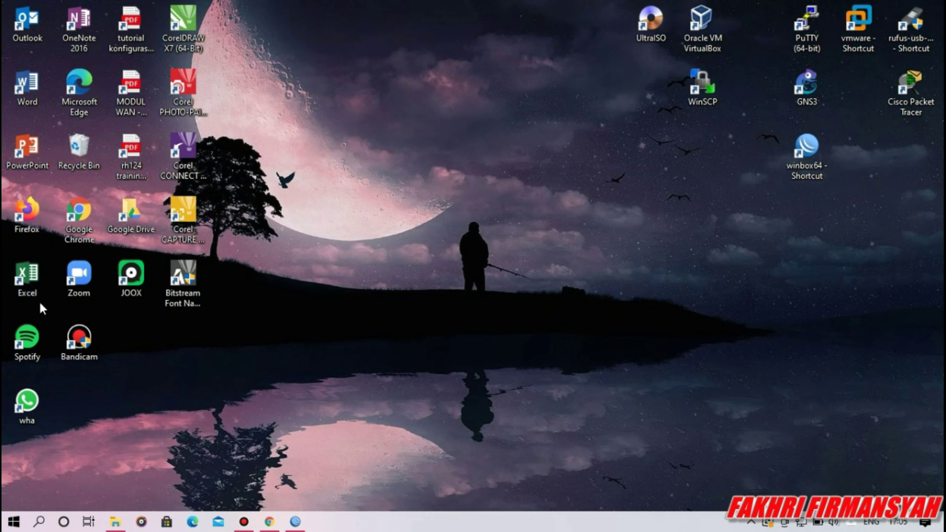
{"action": "left_click", "coordinate": [269, 521]}
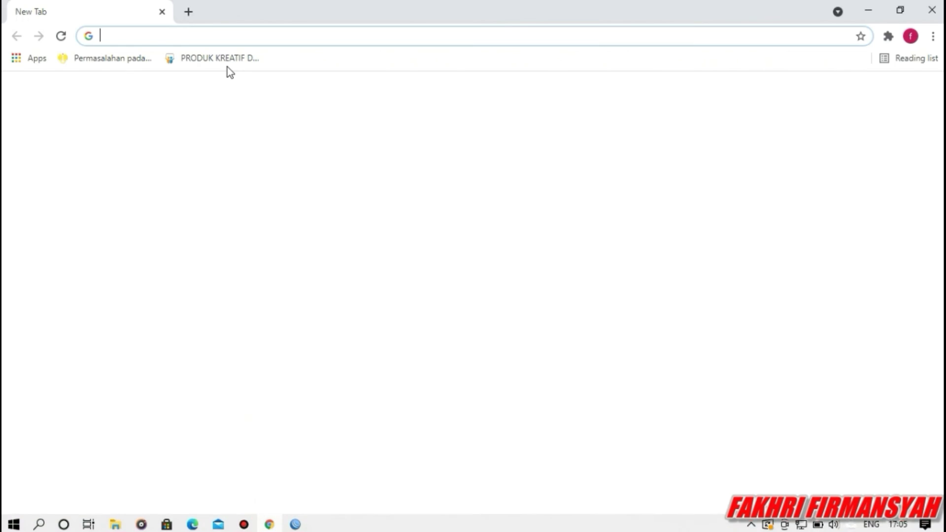
{"action": "type", "text": "y"}
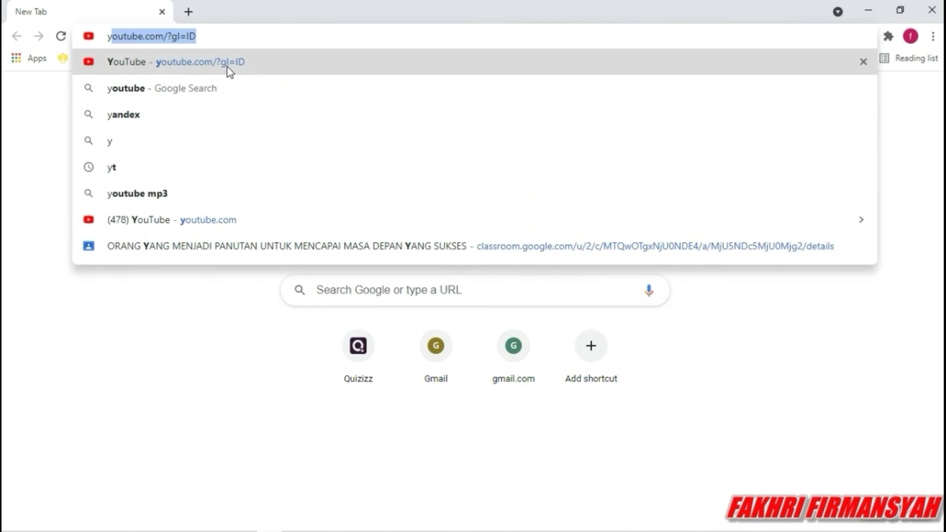
{"action": "key", "text": "Return"}
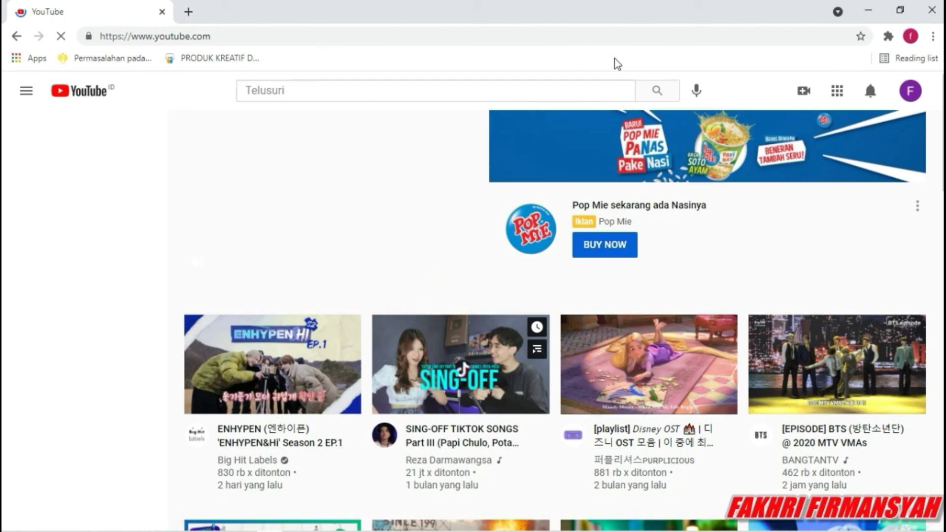
{"action": "left_click", "coordinate": [932, 9]}
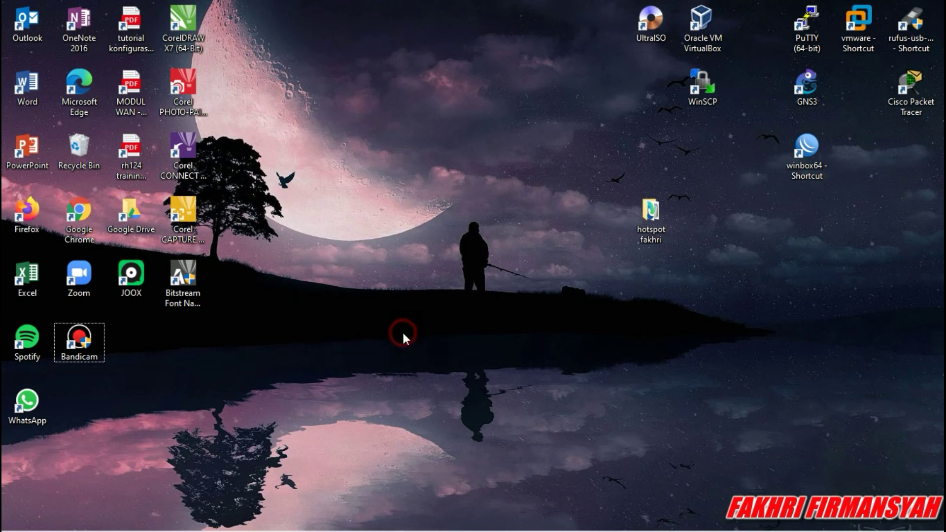
{"action": "left_click", "coordinate": [788, 170]}
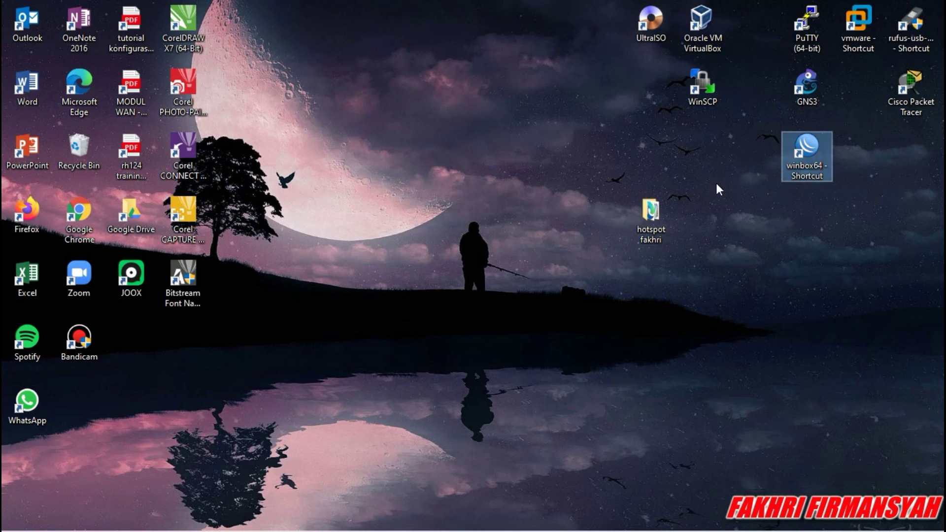
{"action": "left_click", "coordinate": [563, 189]}
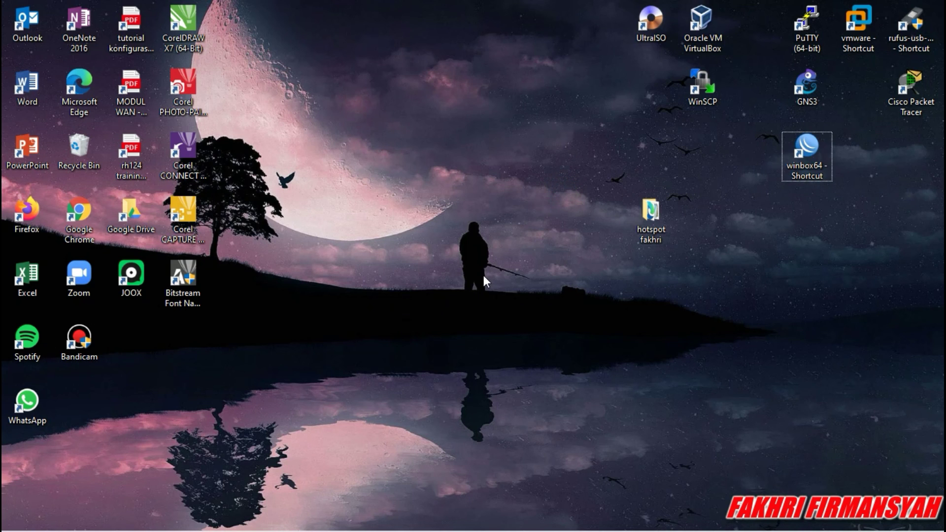